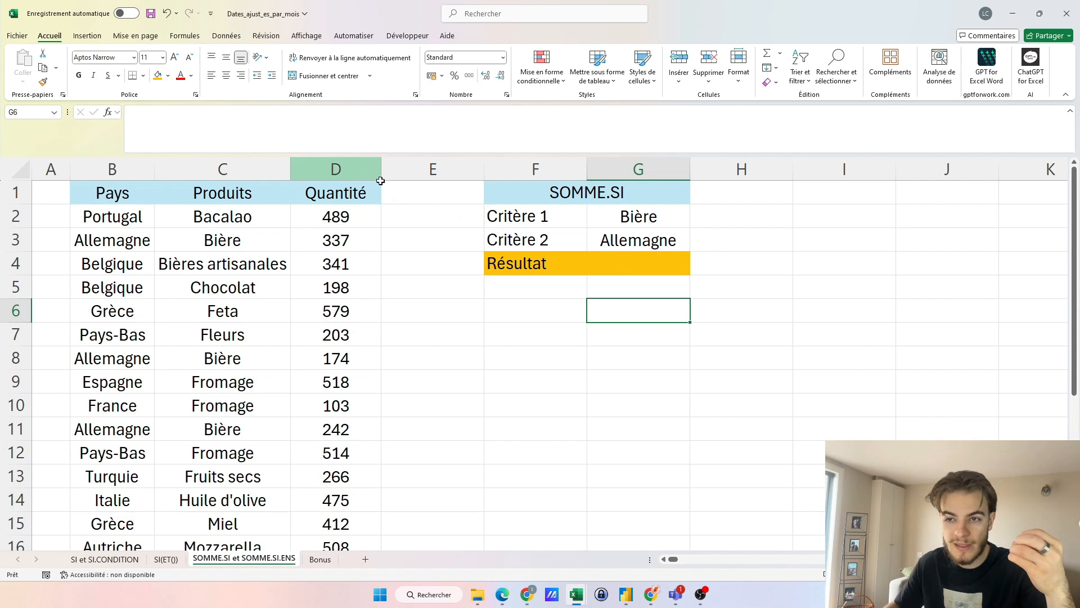
Start a SOMME.SI formula in G4 with the product cells C2:C24 as the criteria range
left_click(270, 240)
left_click(630, 265)
type("=somm")
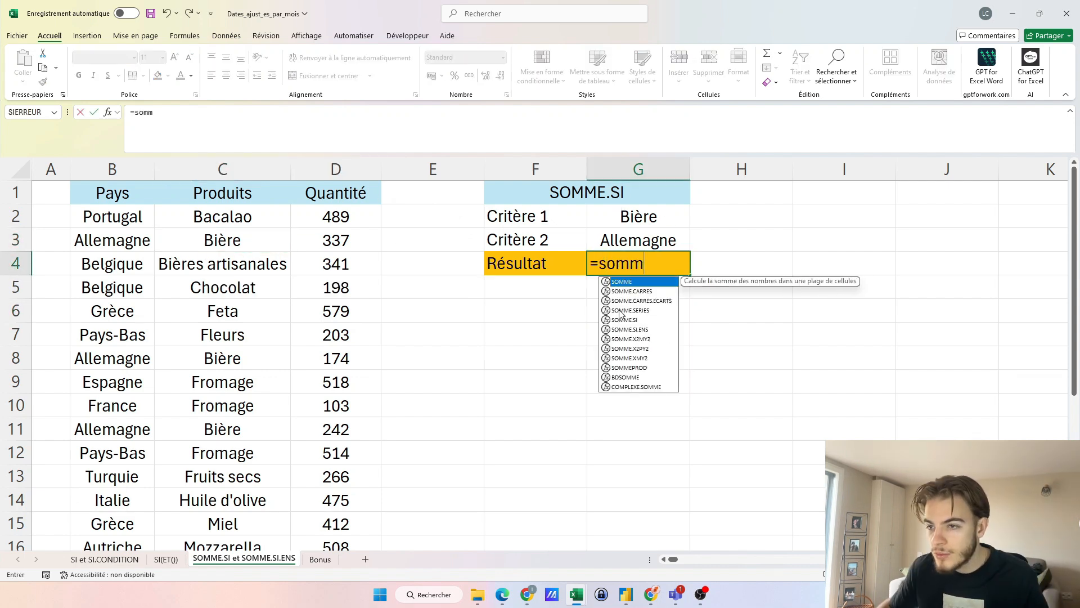
type("e.si")
key("Tab")
left_click(256, 219)
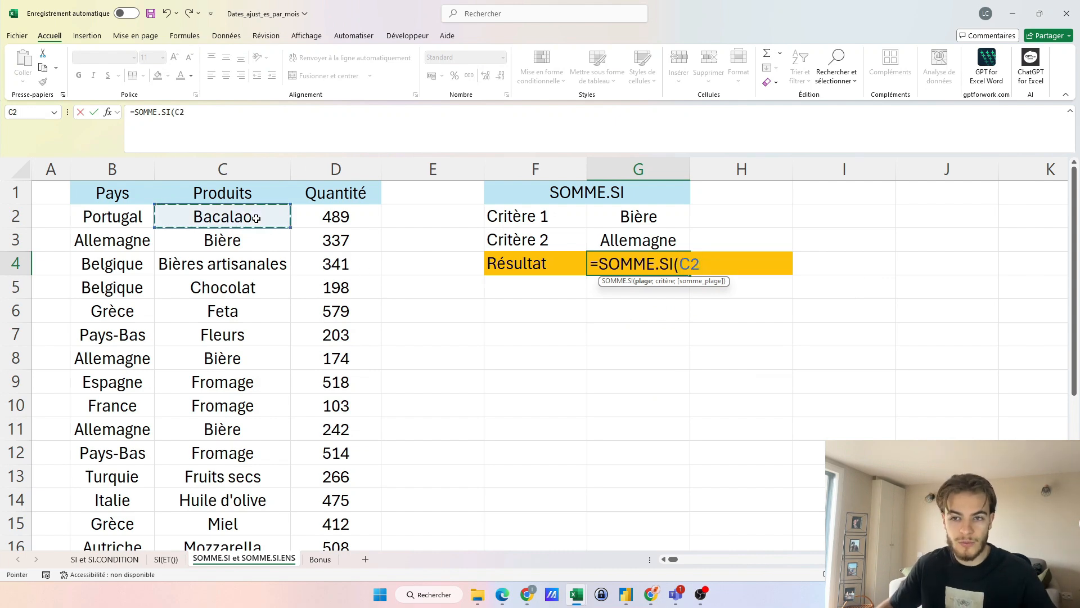
key("ctrl+shift+Down")
type(";")
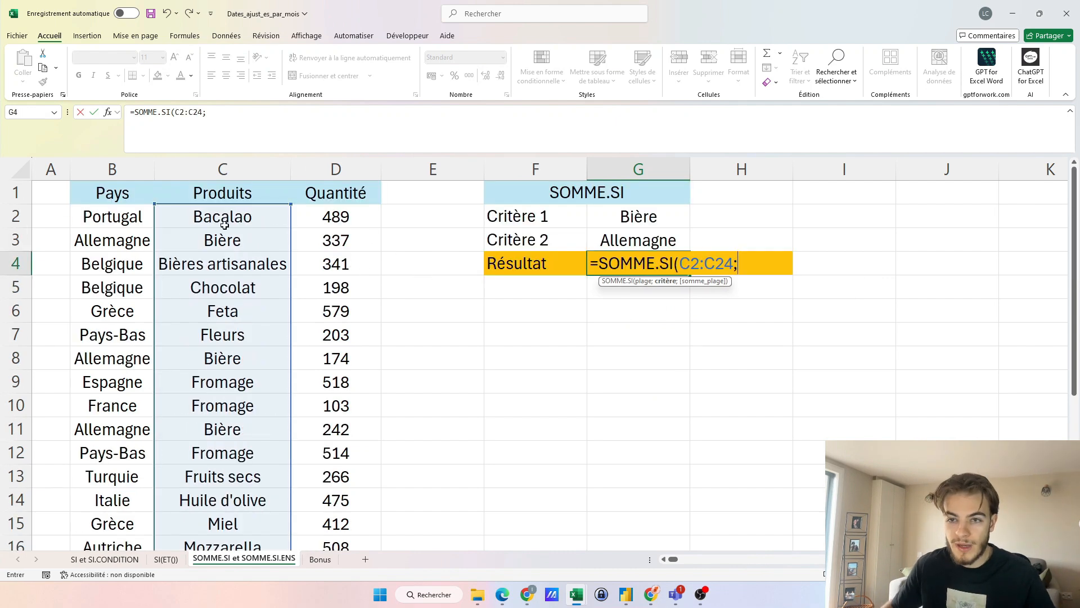
Complete the G4 formula with G2 as the criterion and the quantities from D2 down as the sum range
left_click(670, 220)
type(";")
left_click(347, 217)
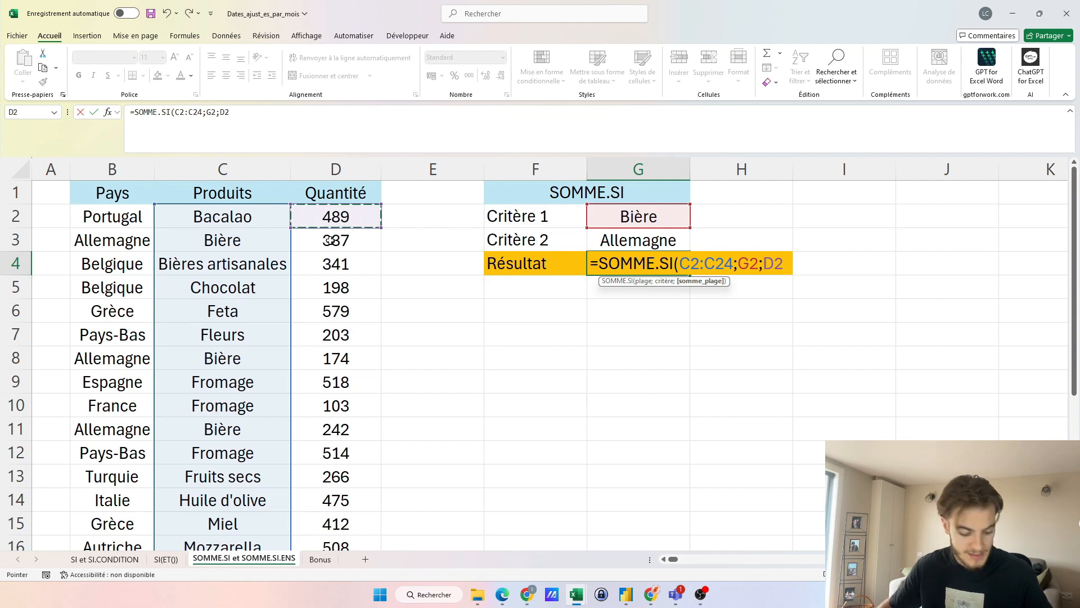
key("ctrl+shift+Down")
key("Return")
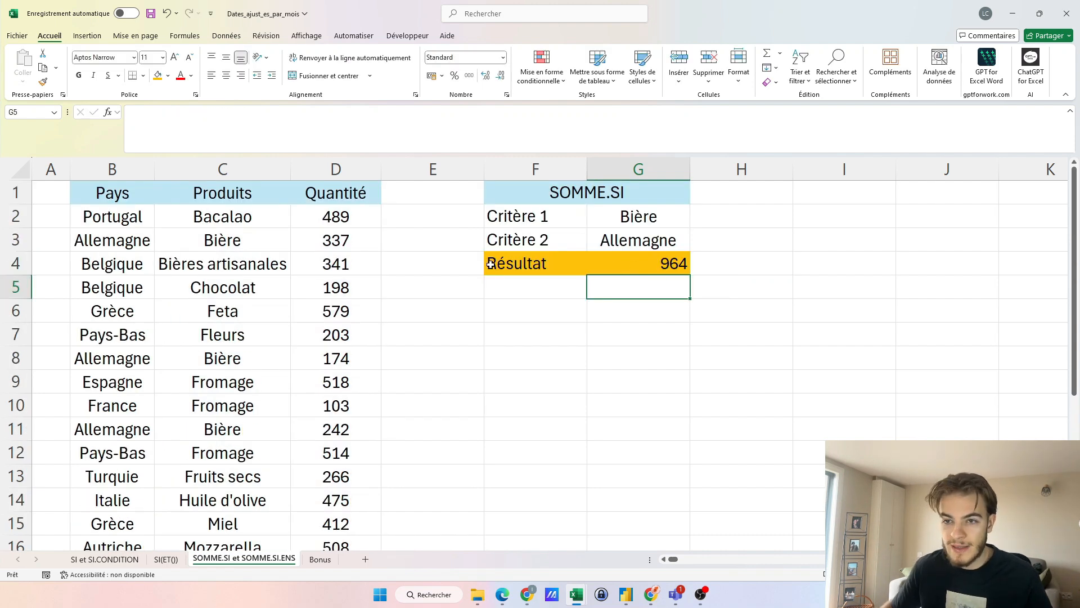
Inspect the quantities of the Bière rows in column D to check the SOMME.SI result
left_click(332, 239)
left_click(319, 358)
left_click(322, 426)
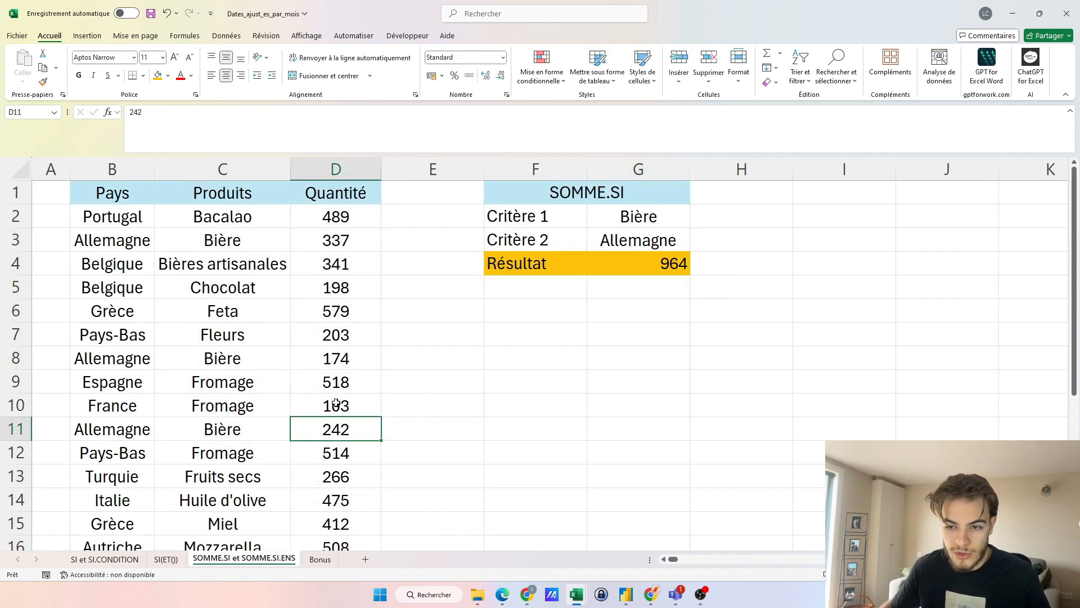
scroll(336, 403, "down", 4)
left_click(338, 450)
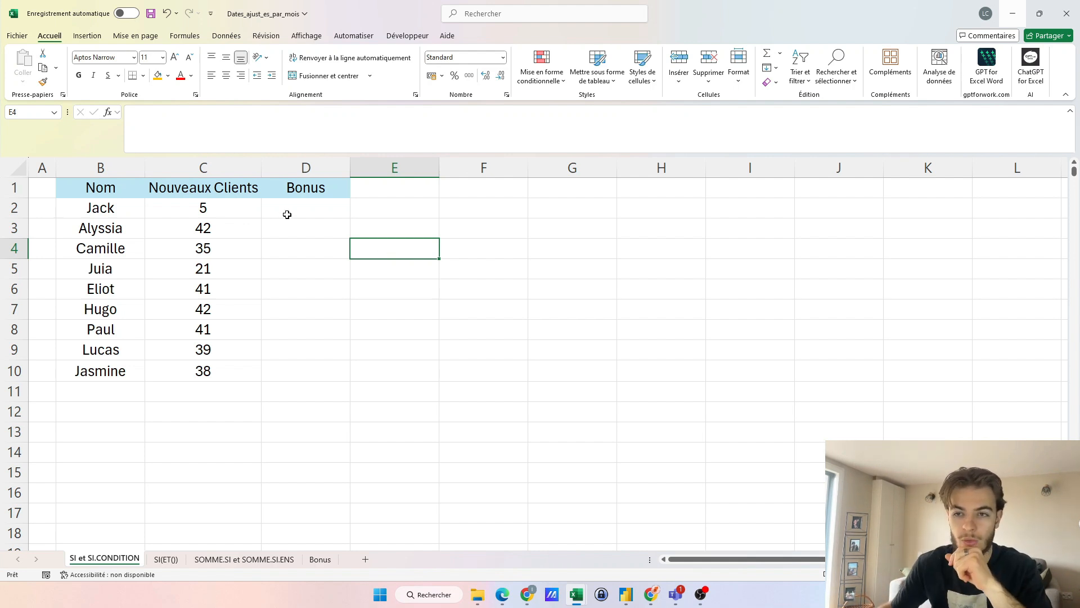
Start a SI formula in the first Bonus cell, D2, with the logical test C2<20
left_click(287, 214)
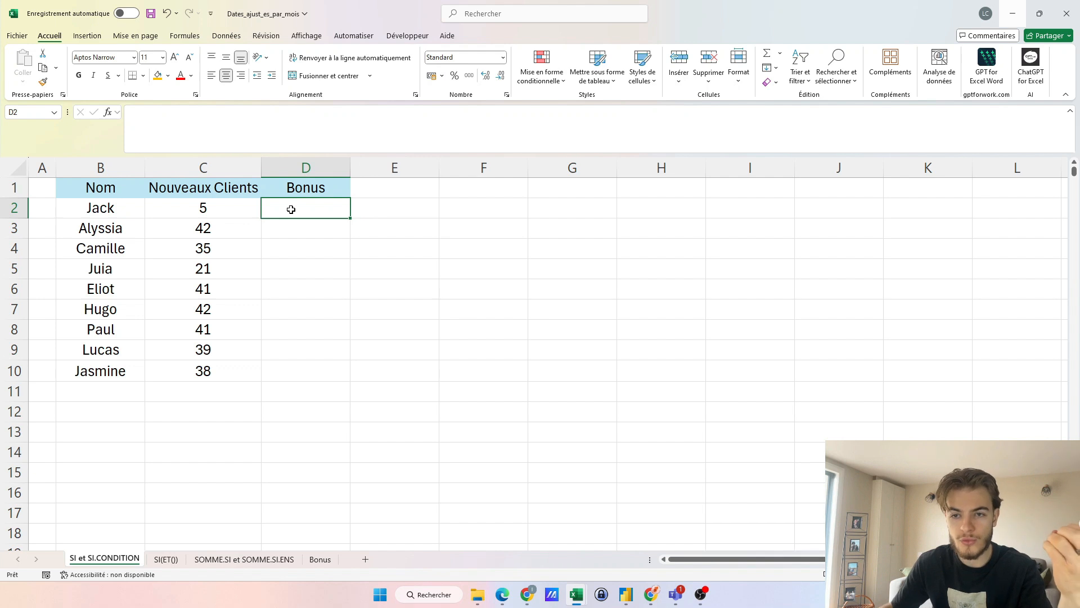
left_click(224, 211)
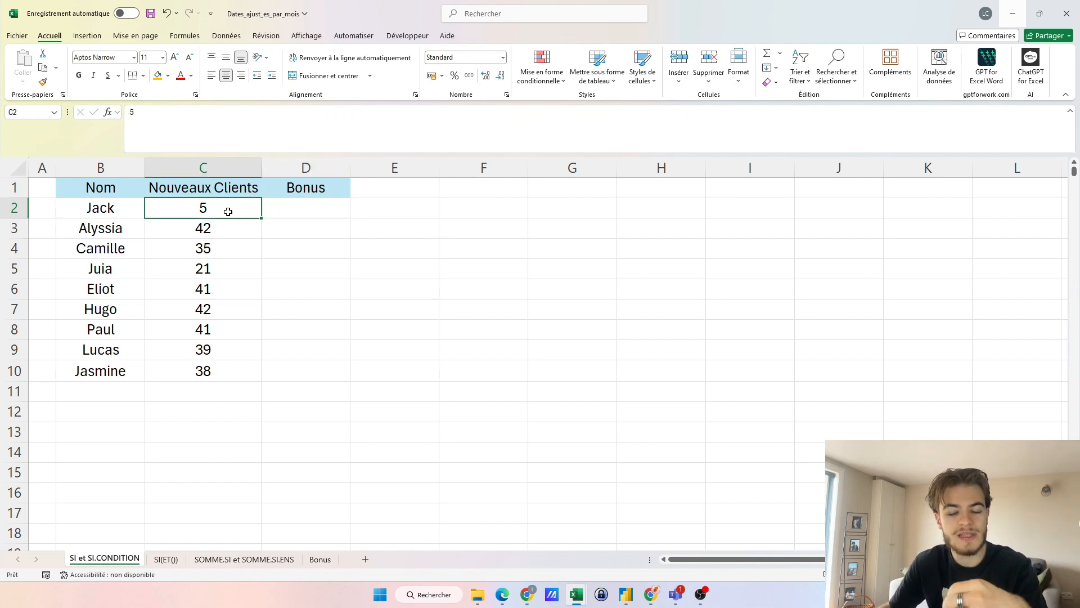
left_click(295, 209)
type("=")
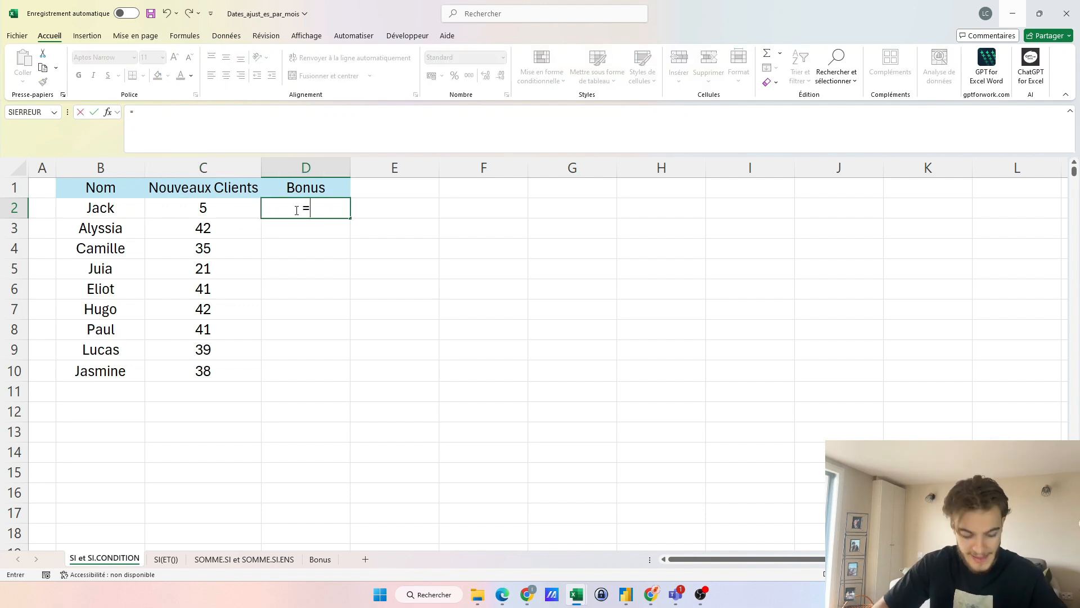
type("si")
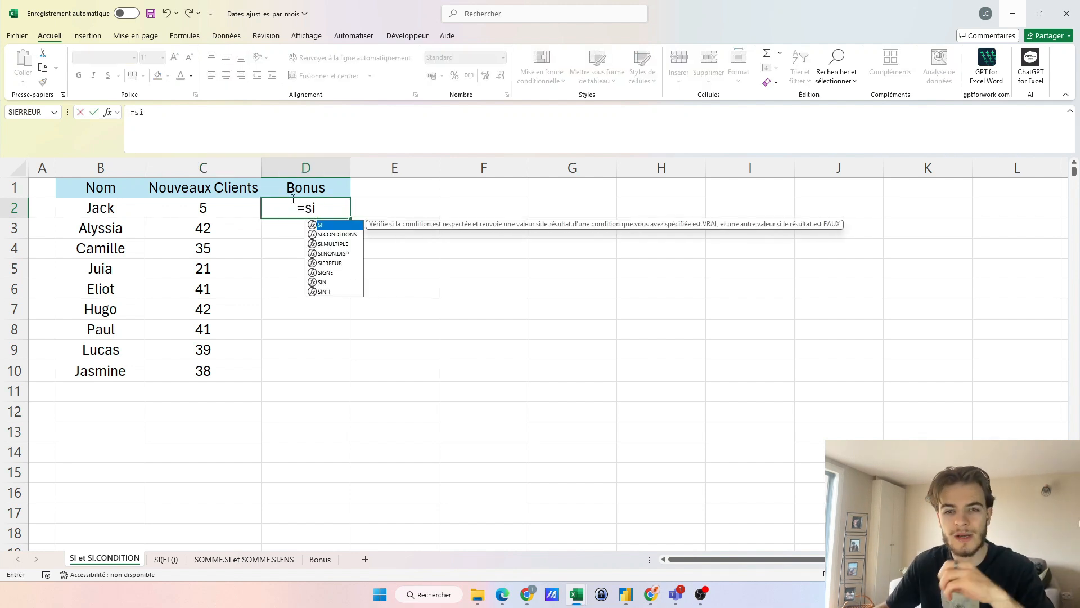
double_click(332, 226)
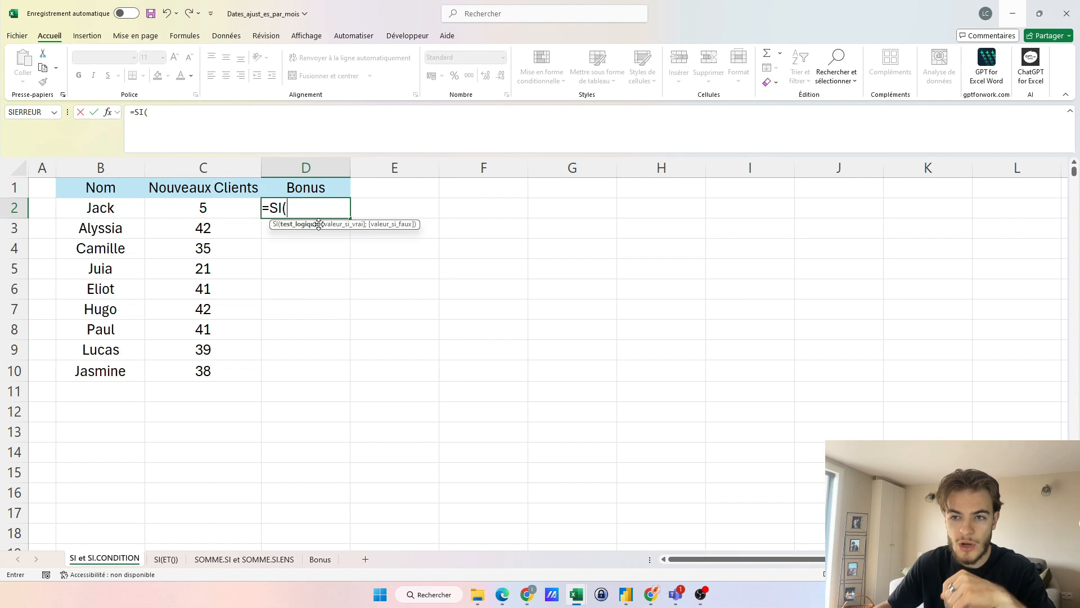
left_click(180, 206)
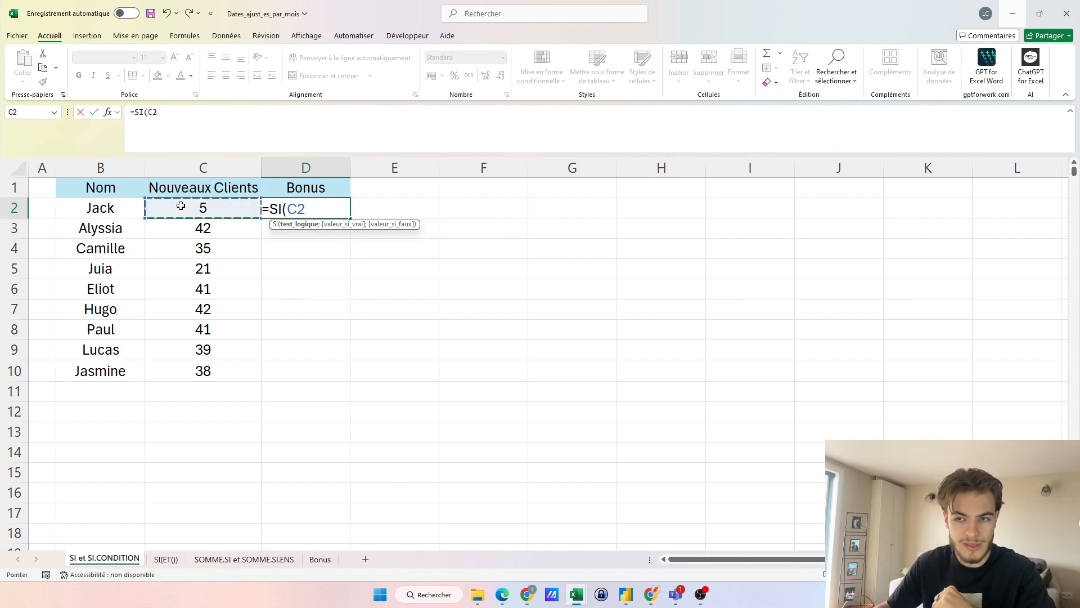
type("<")
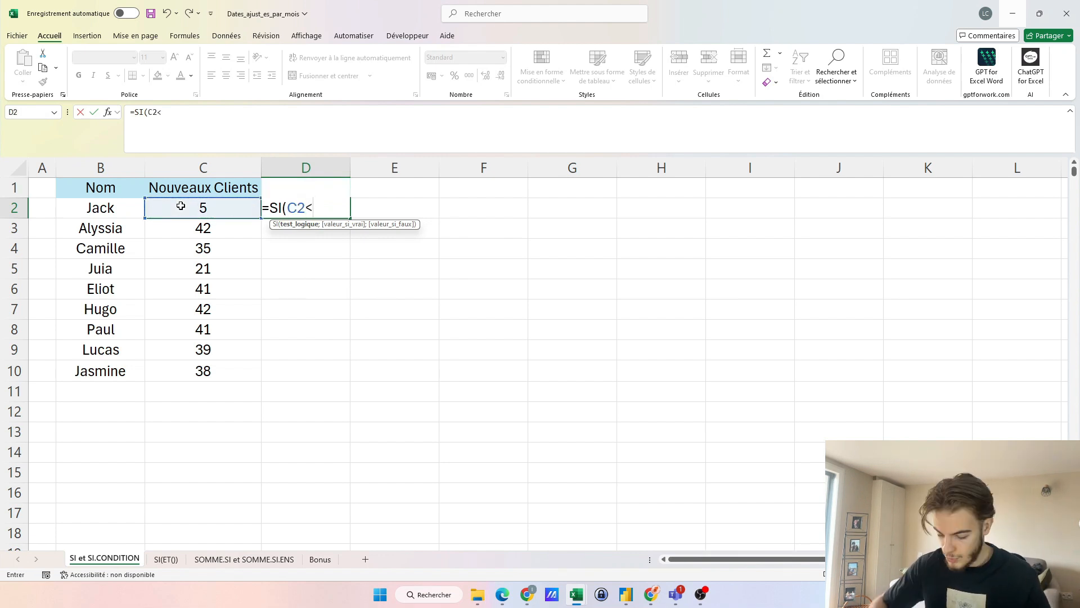
type("20;")
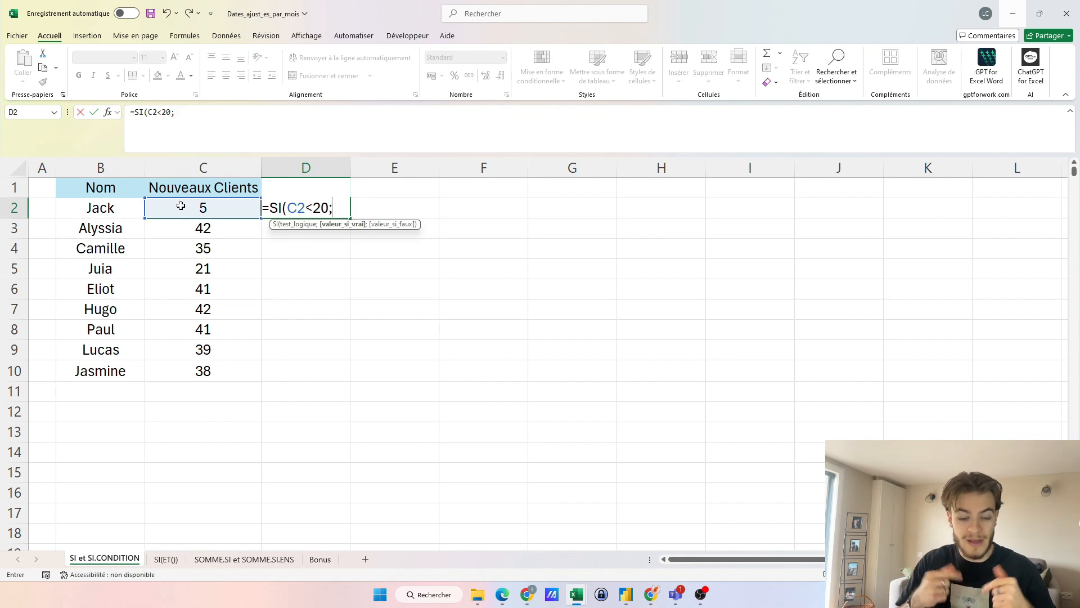
Complete the D2 formula to return "OUI" if true and "NON" if false, and fill it down to D10
type("\"OUI\"")
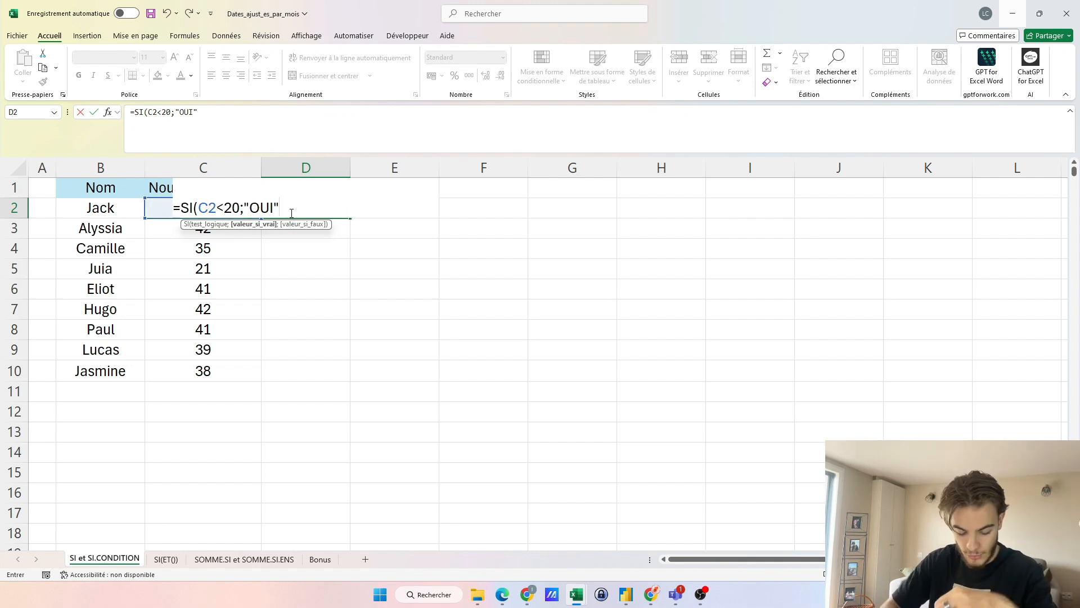
type(";")
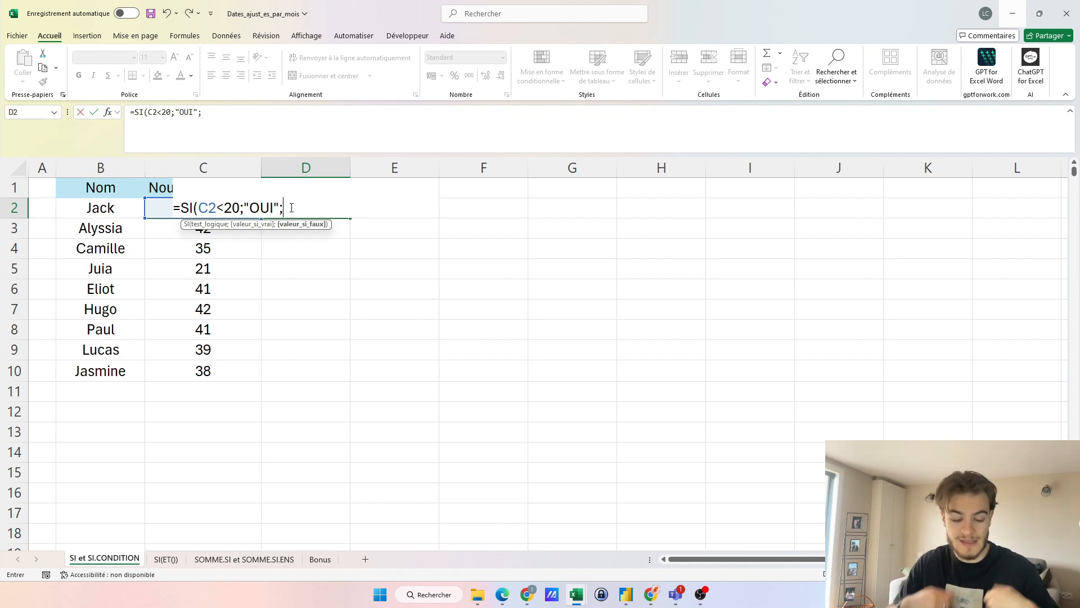
type("\"NON")
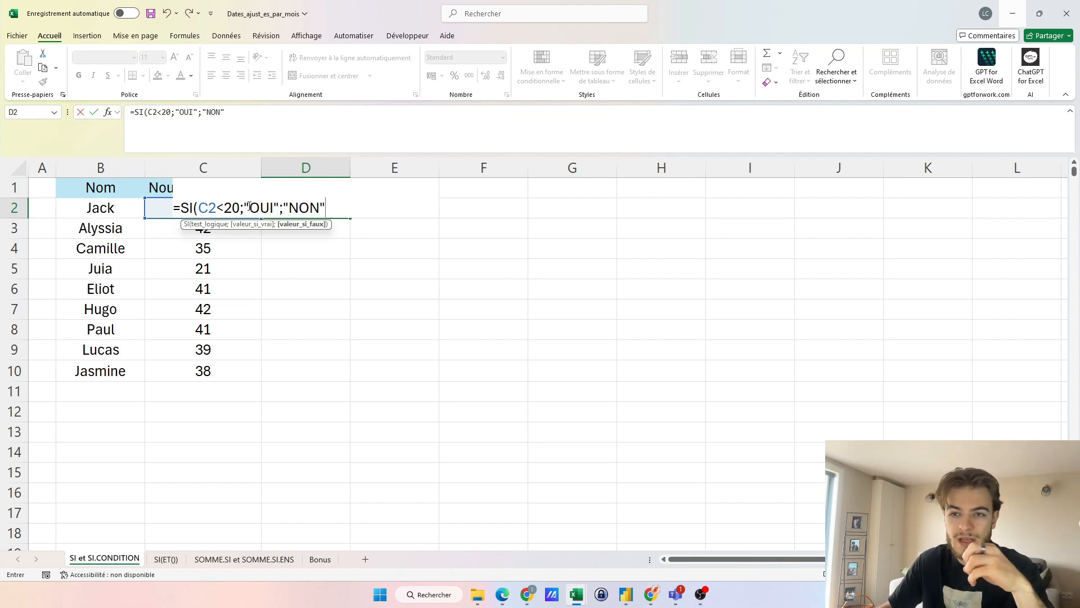
left_click(247, 207)
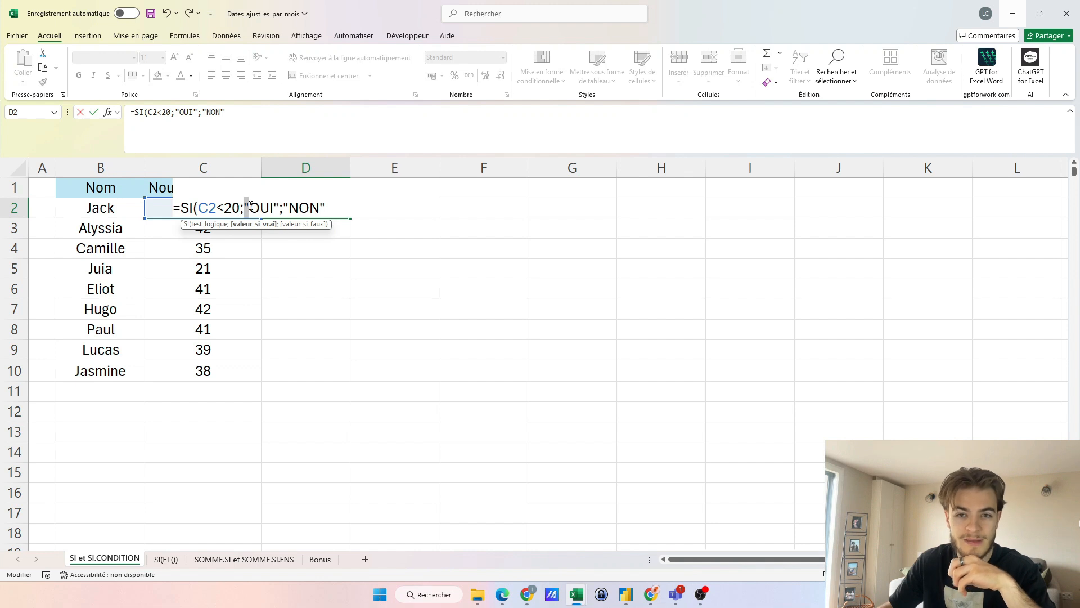
left_click(338, 213)
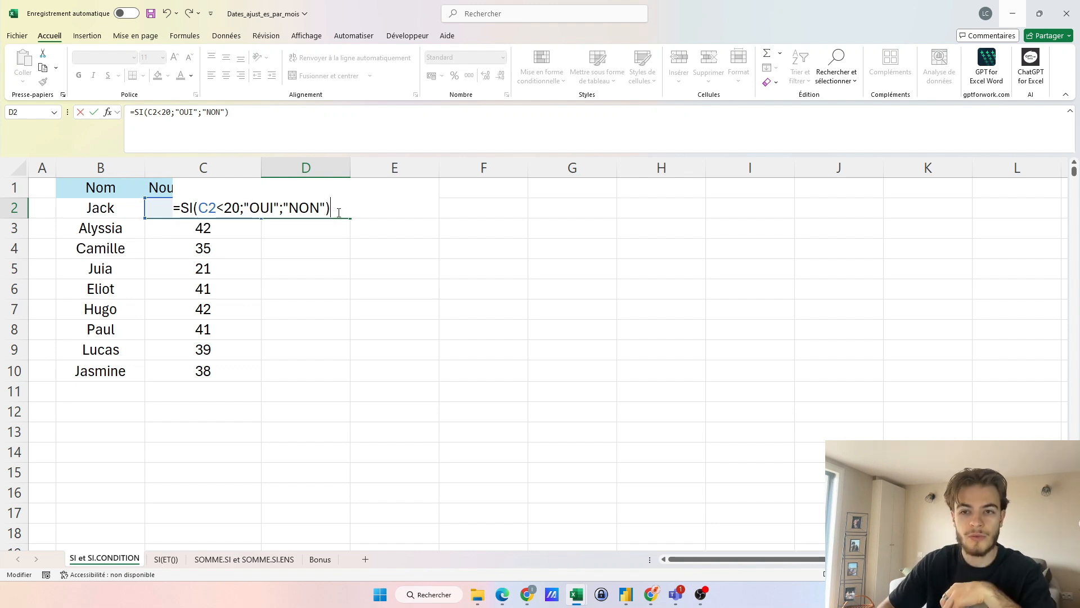
key("Return")
left_click(219, 207)
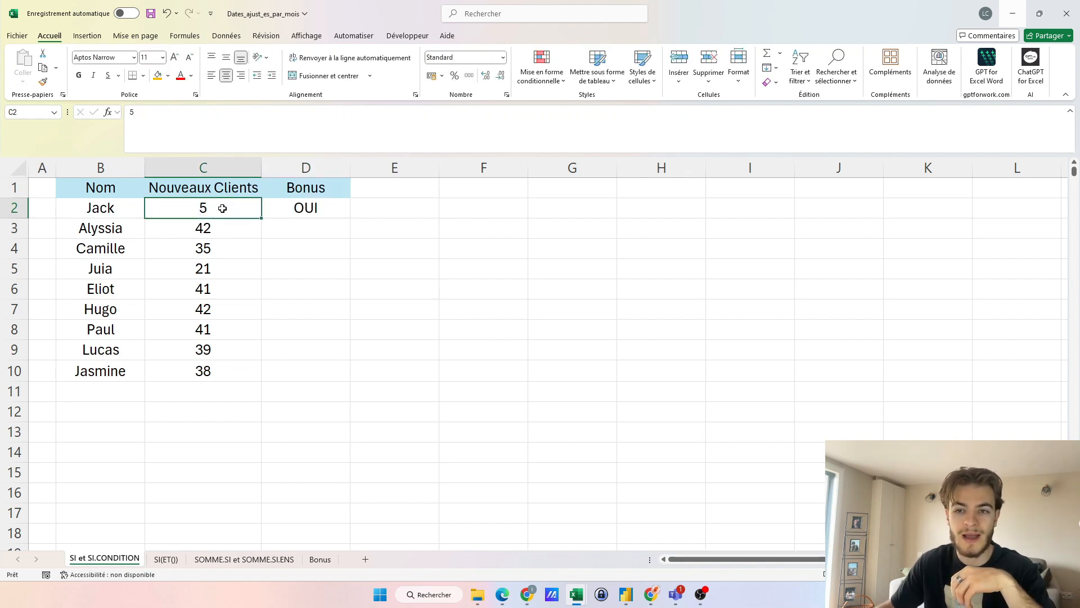
left_click(292, 208)
left_click_drag(350, 221, 337, 372)
Set the threshold in the D2 formula to 30 and fill the formula down to D10
double_click(306, 206)
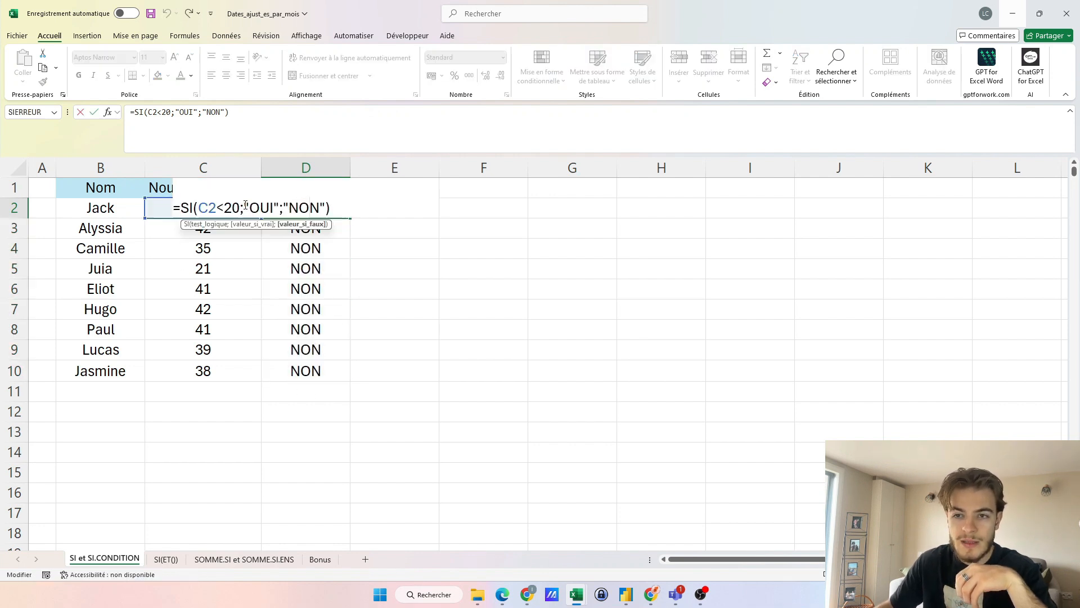
left_click(231, 207)
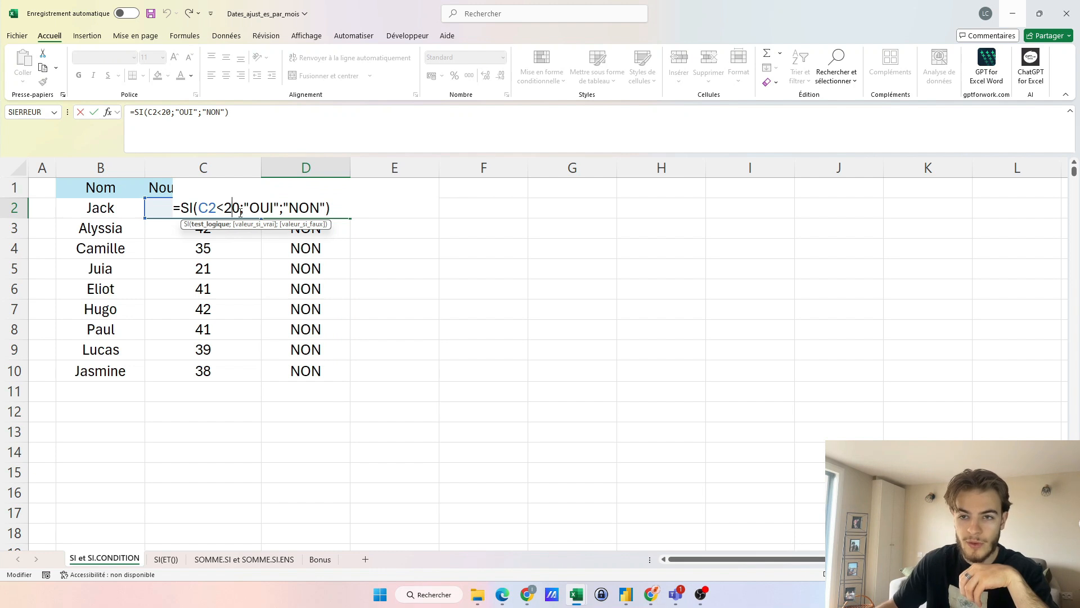
key("BackSpace")
type("3")
key("Return")
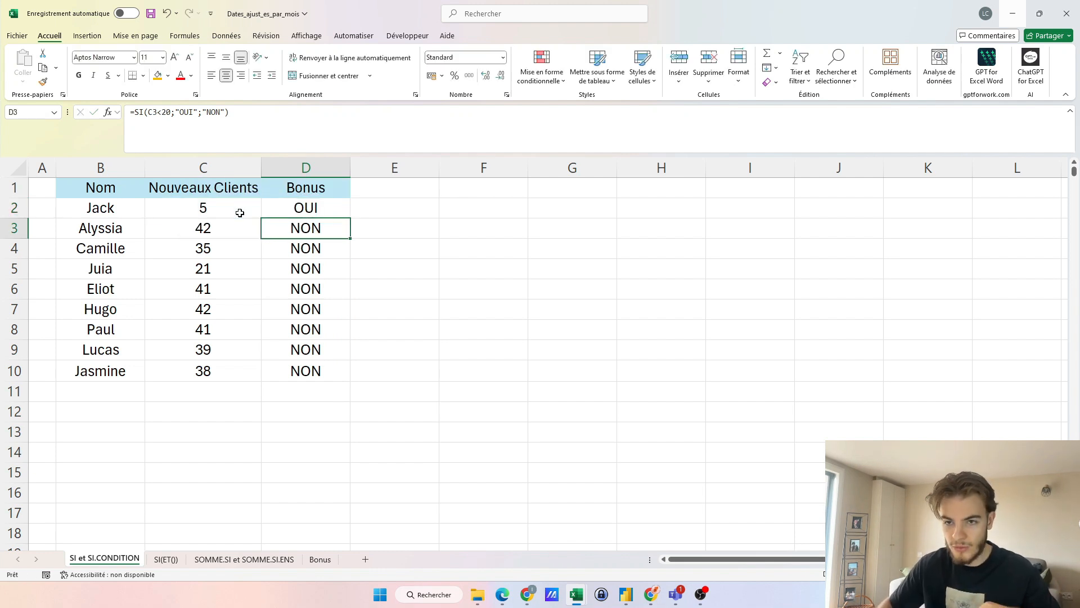
left_click(289, 207)
double_click(350, 218)
left_click(305, 268)
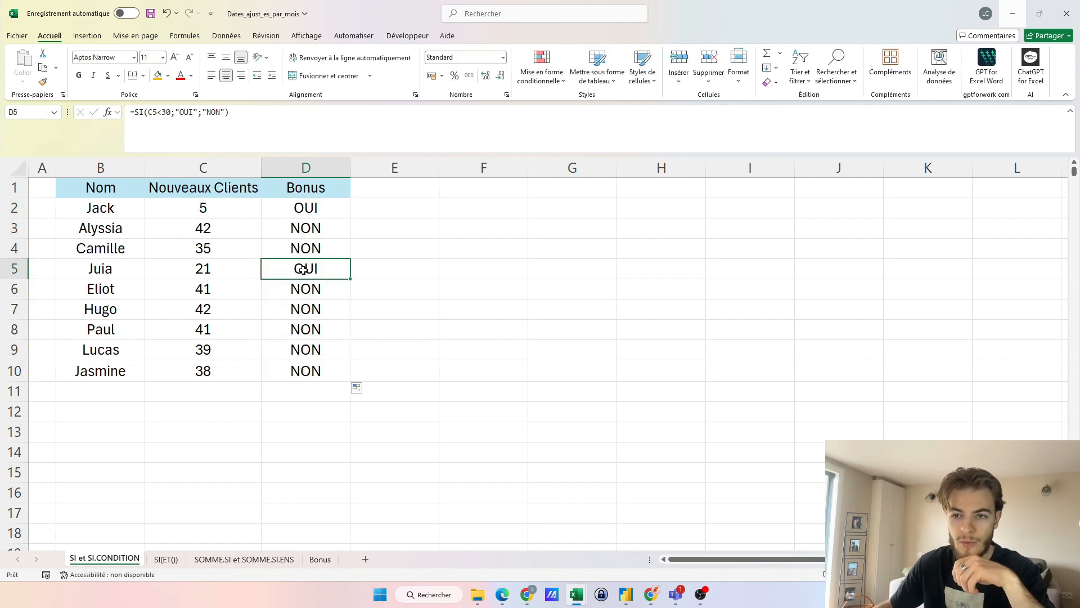
left_click(203, 269)
Make the D2 formula return 1 if true and 0 if false instead of text, as =SI(C2<30;1;0)
left_click(321, 204)
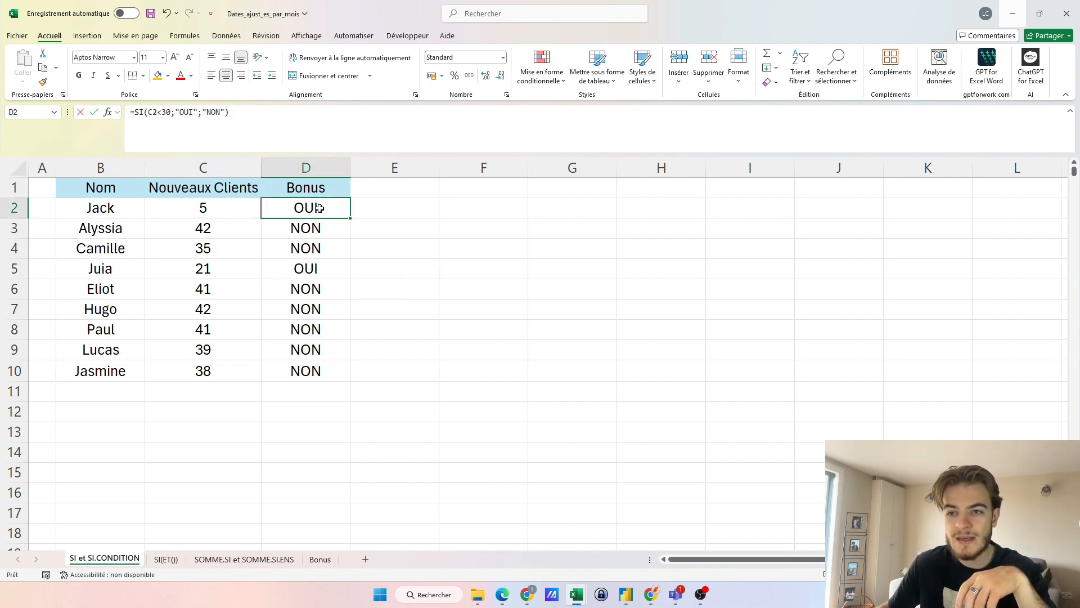
double_click(320, 204)
left_click(279, 208)
key("BackSpace")
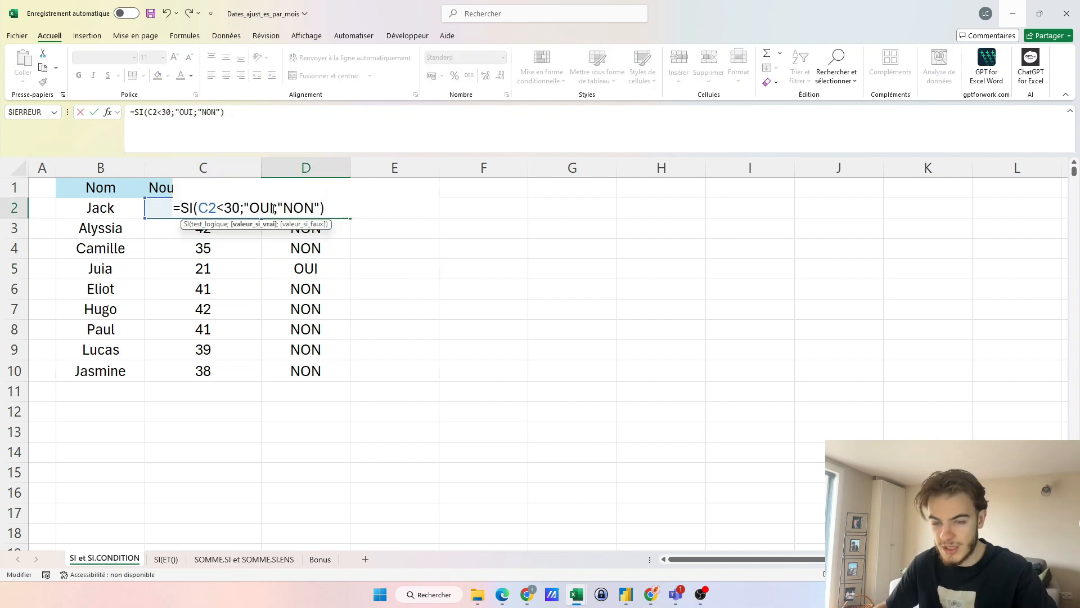
left_click(248, 203)
key("BackSpace")
left_click_drag(244, 207, 298, 207)
type("1;0")
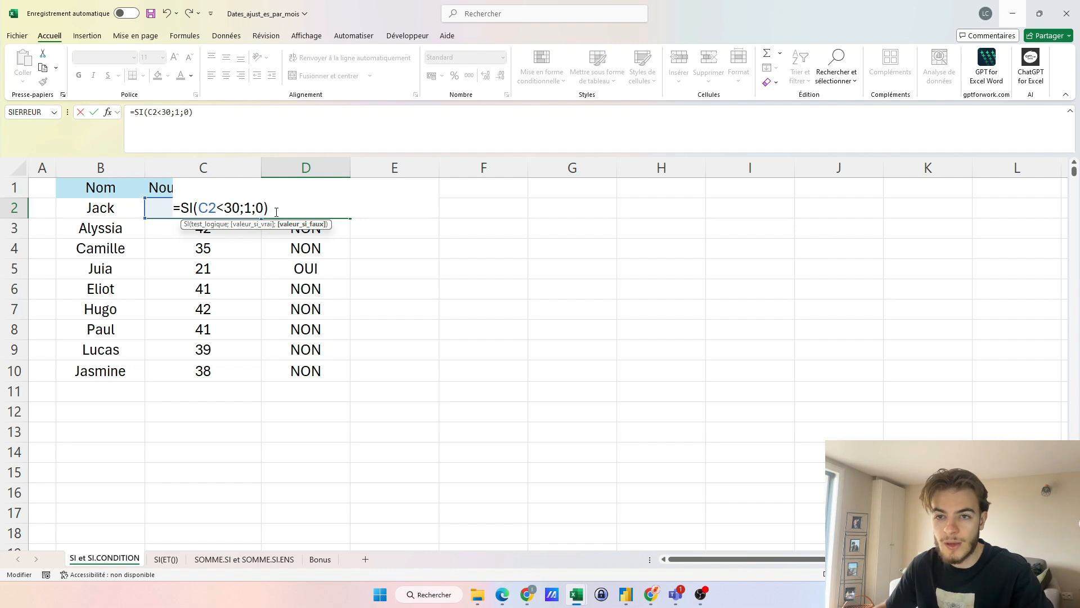
left_click(276, 207)
key("Return")
Fill the numeric SI formula from D2 down through D10 and check the result in D5
left_click(343, 214)
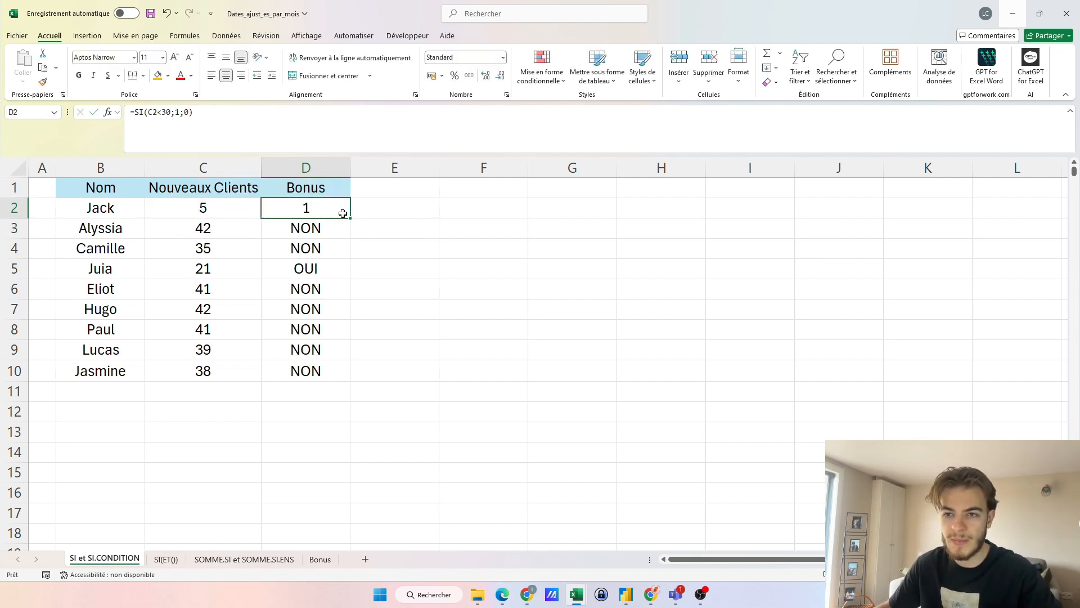
double_click(348, 219)
left_click(310, 269)
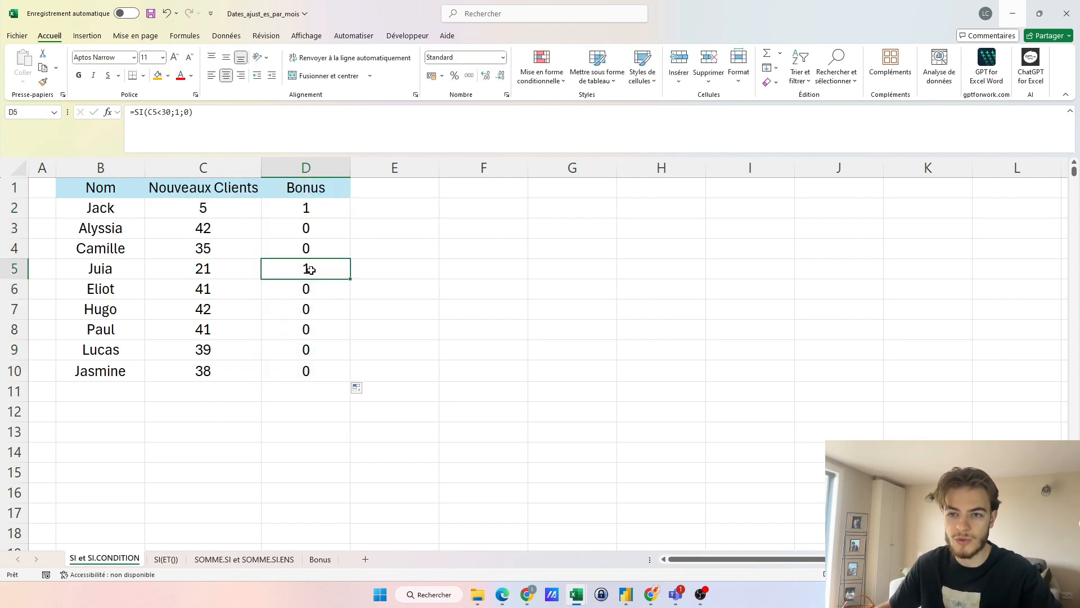
Start a new conditional formatting rule for D2:D10 using an icon set of circled check mark, exclamation mark and cross
left_click(302, 217)
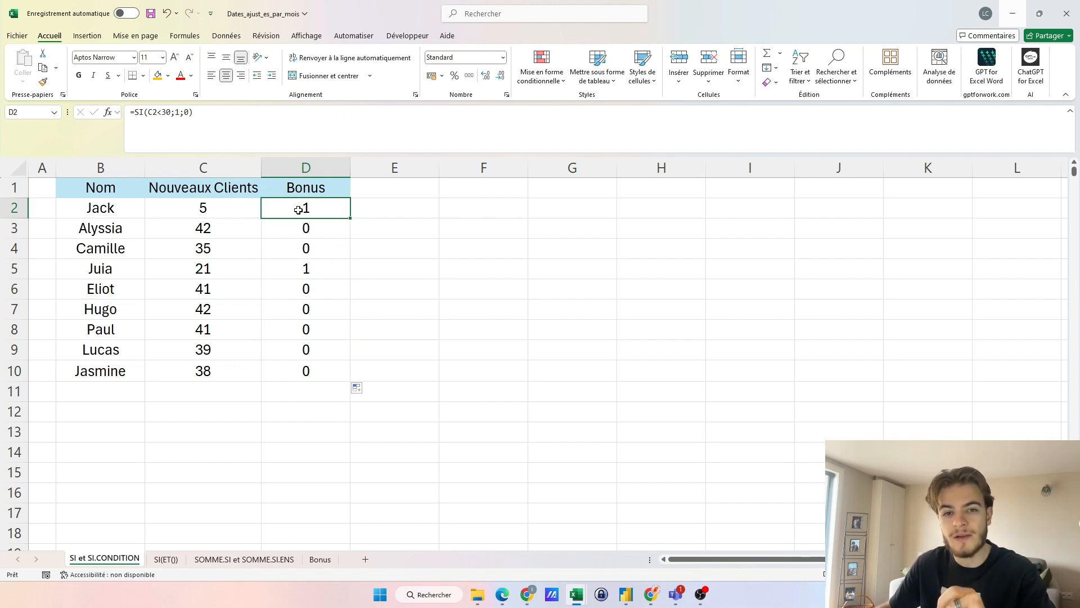
left_click(306, 371, "shift")
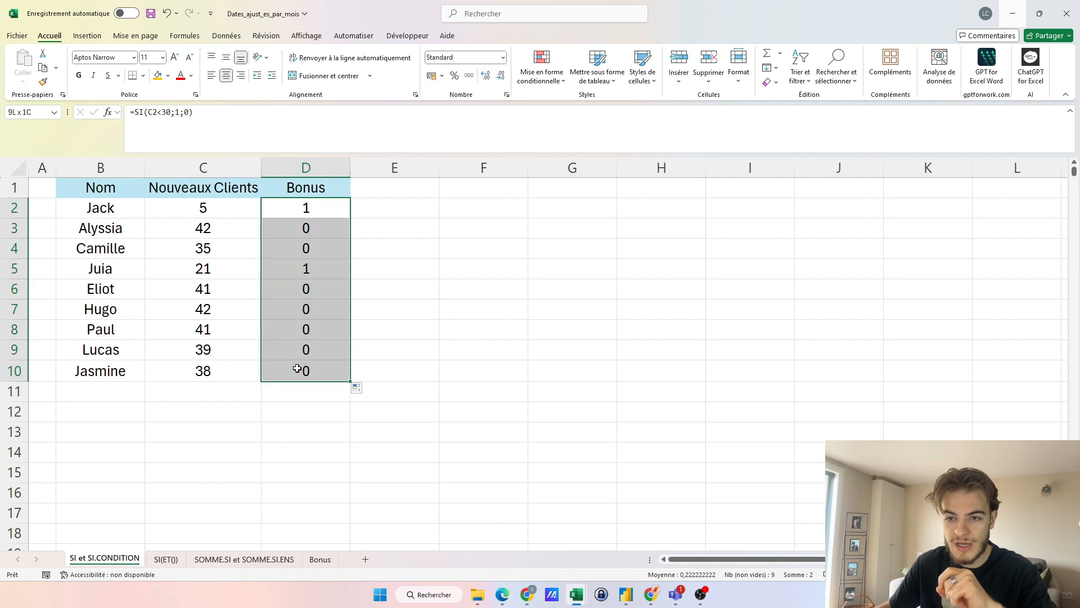
left_click(541, 66)
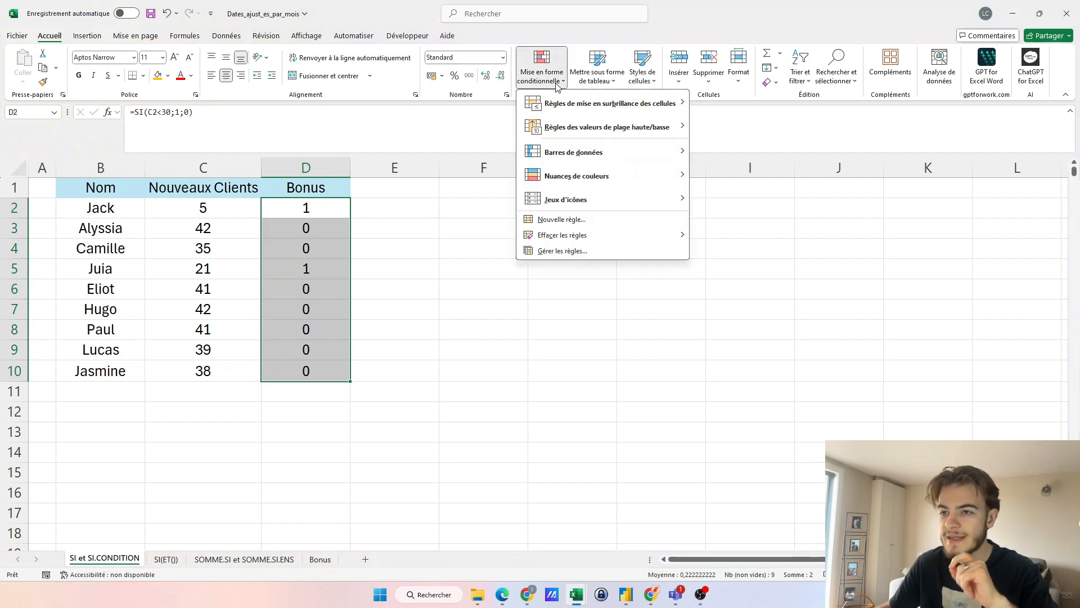
left_click(560, 220)
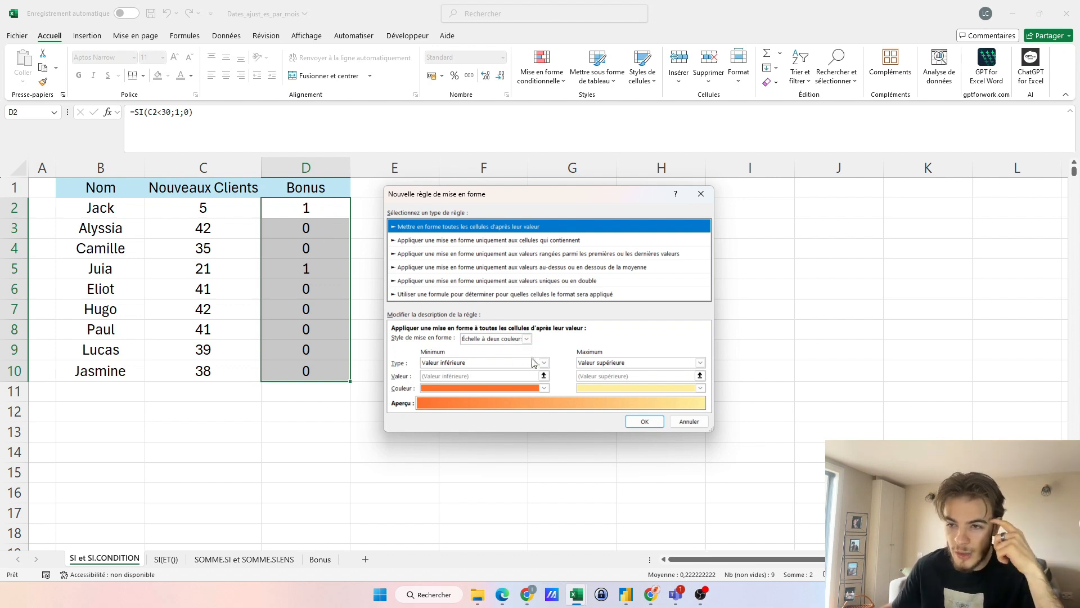
left_click(527, 339)
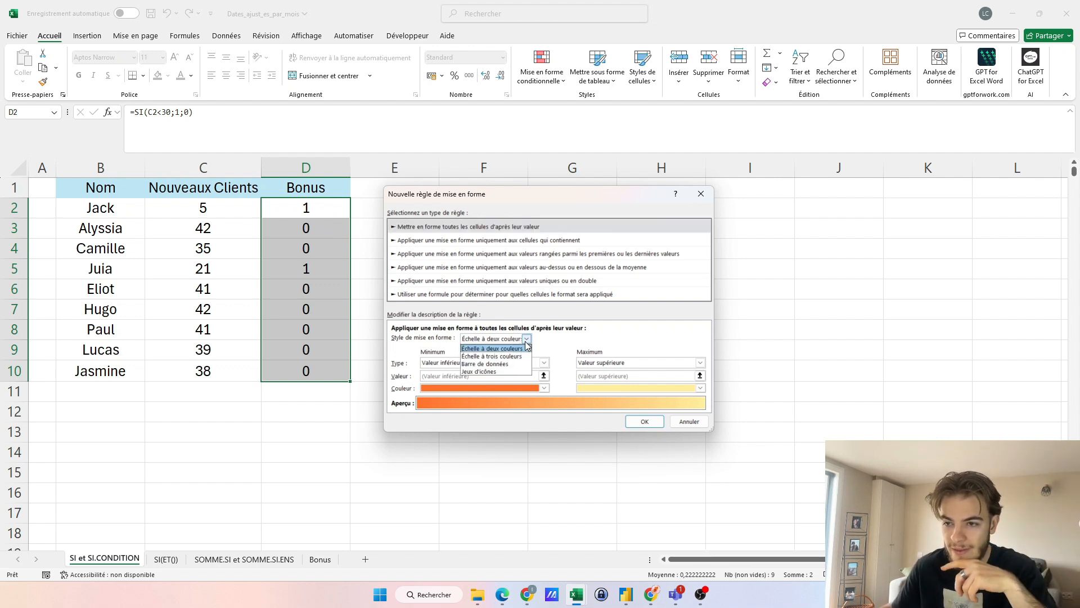
left_click(500, 370)
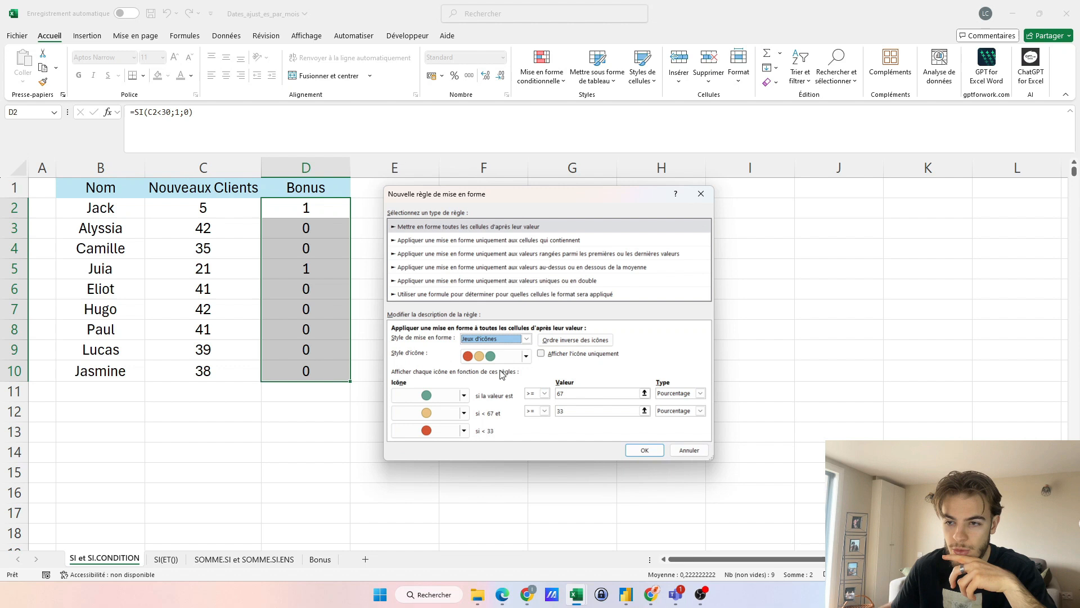
left_click(527, 358)
left_click(474, 430)
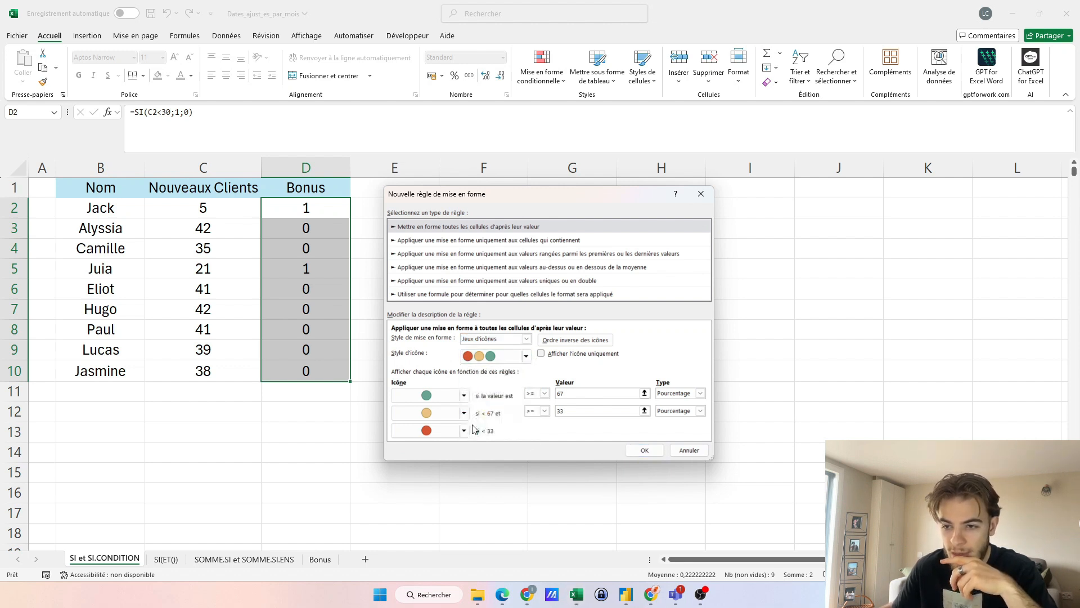
Set both icon thresholds to the Nombre type, with value 1 for the check mark and 0 for the second icon
left_click(701, 394)
left_click(668, 403)
left_click(700, 411)
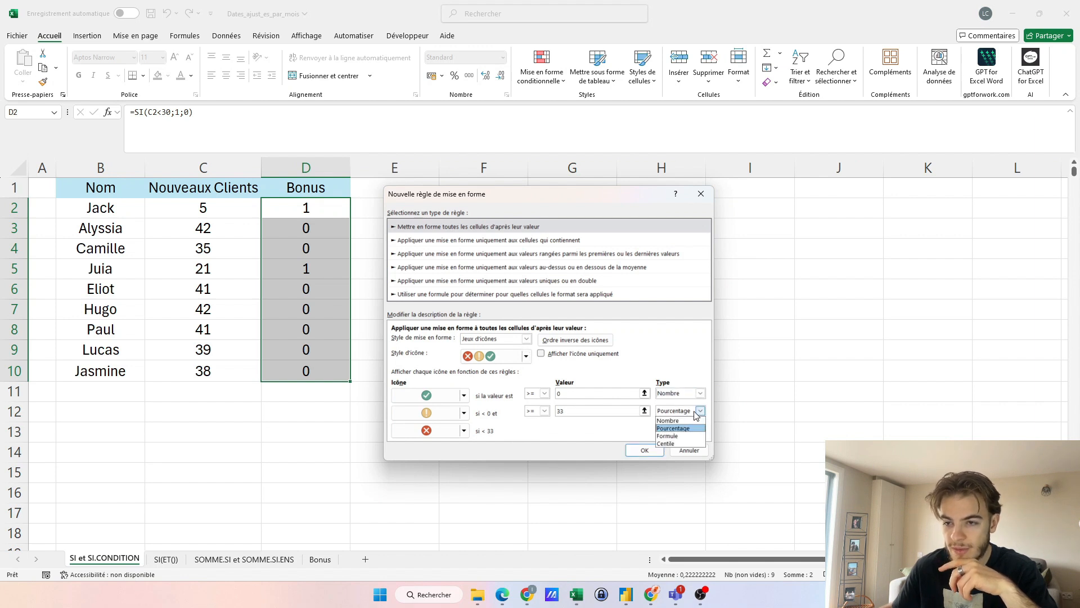
left_click(669, 420)
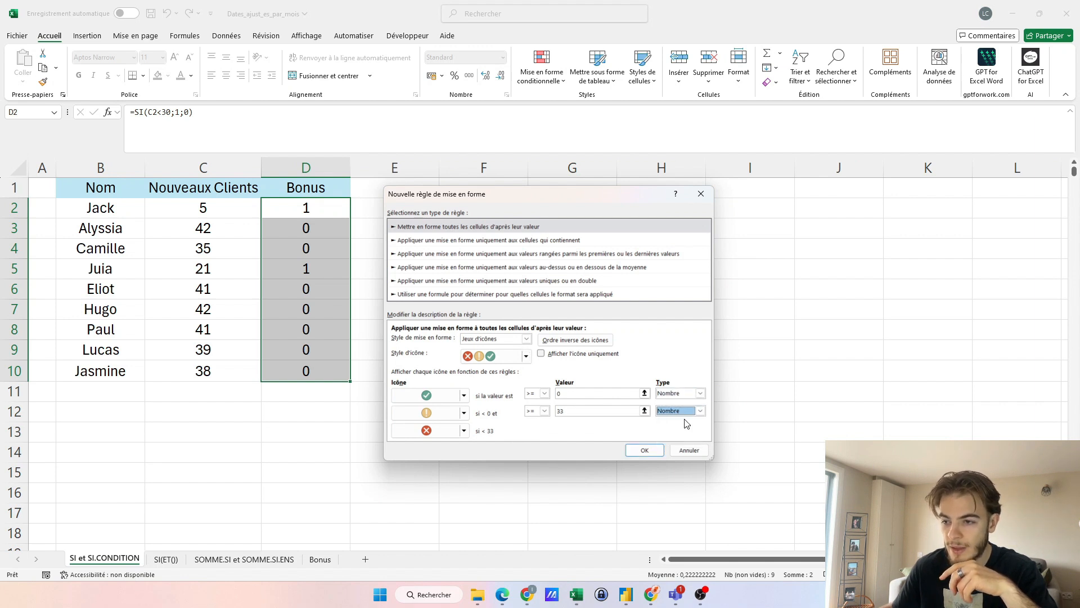
left_click(559, 394)
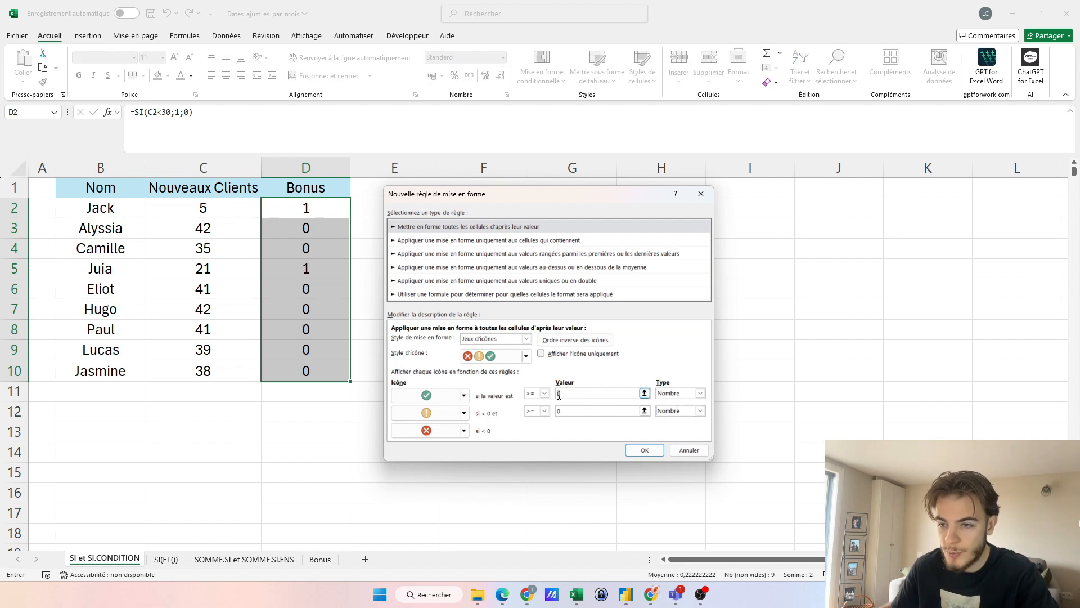
type("1")
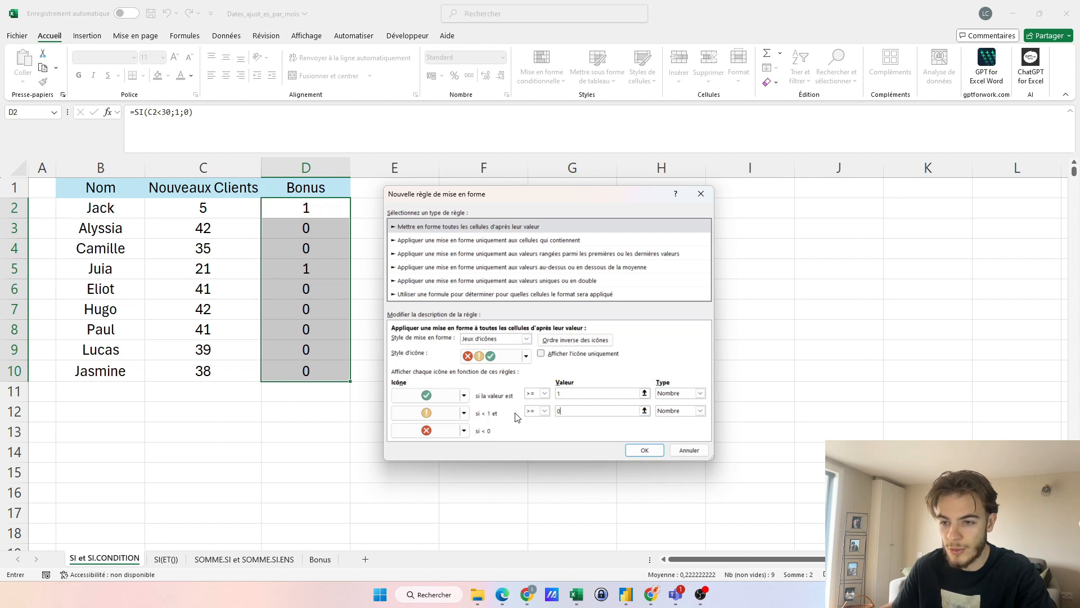
Replace the middle exclamation icon with the red circled cross and apply the rule to D2:D10
left_click(465, 414)
left_click(455, 466)
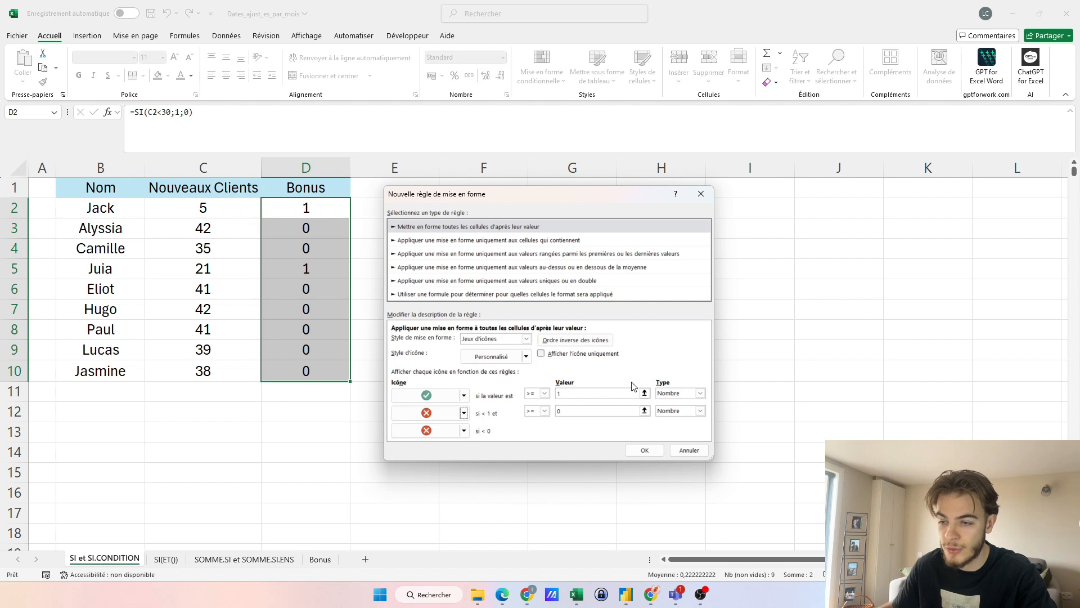
left_click(645, 450)
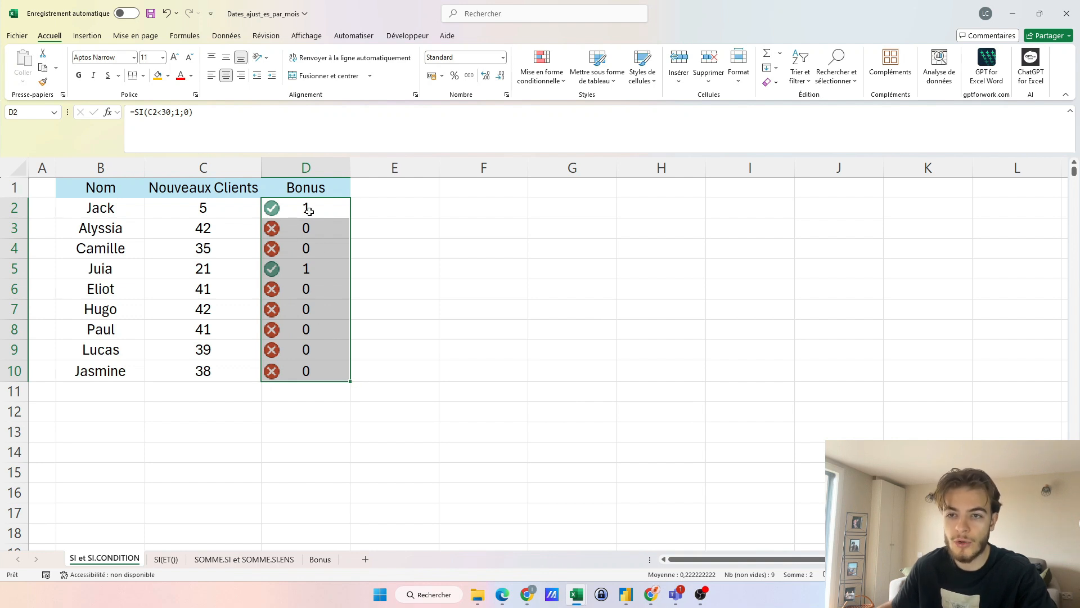
Edit the Bonus icon rule to show only the icons without the numbers, and check the results in D2 and D5
left_click(541, 66)
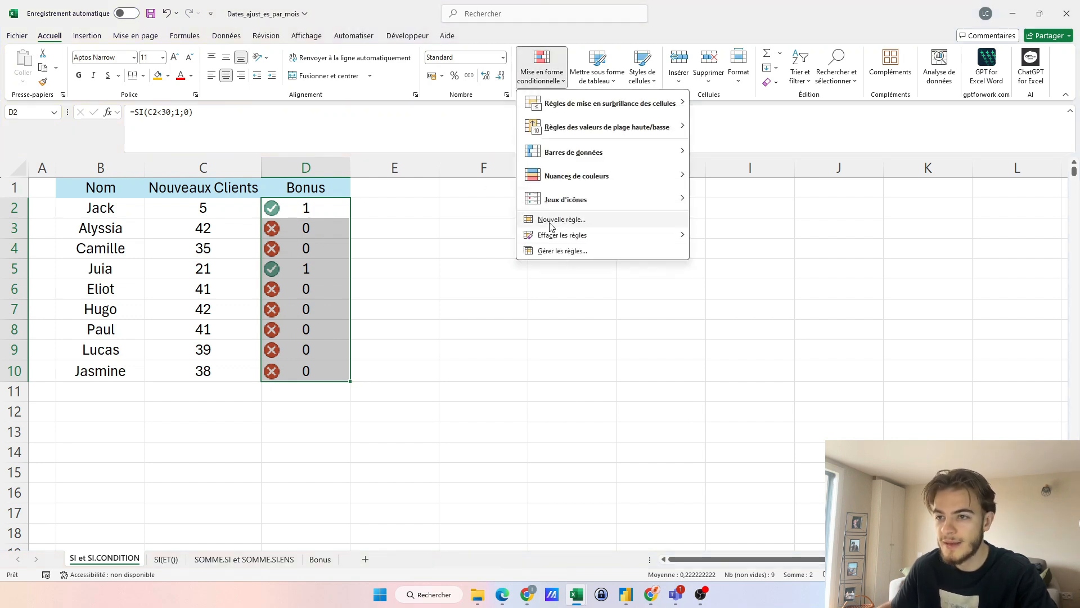
left_click(549, 251)
left_click(481, 309)
left_click(431, 281)
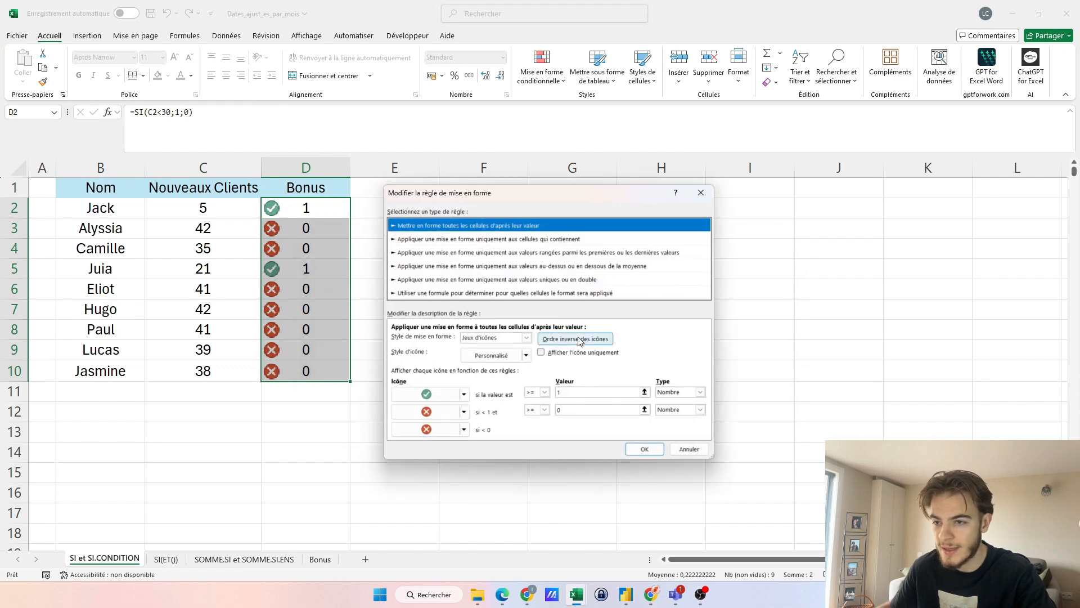
left_click(645, 448)
left_click(672, 396)
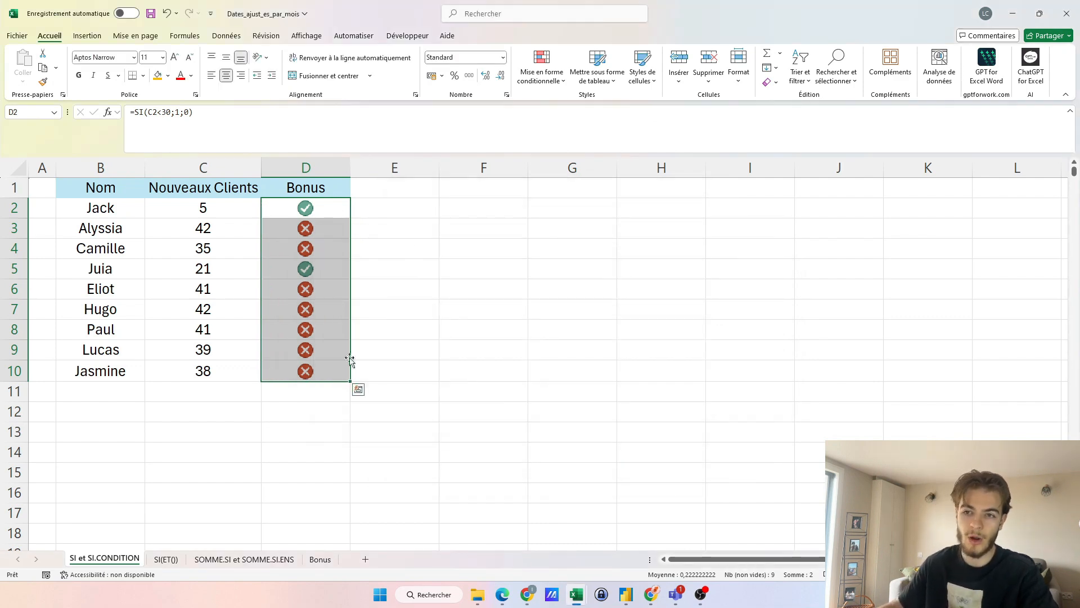
left_click(365, 227)
left_click(308, 207)
left_click(329, 271)
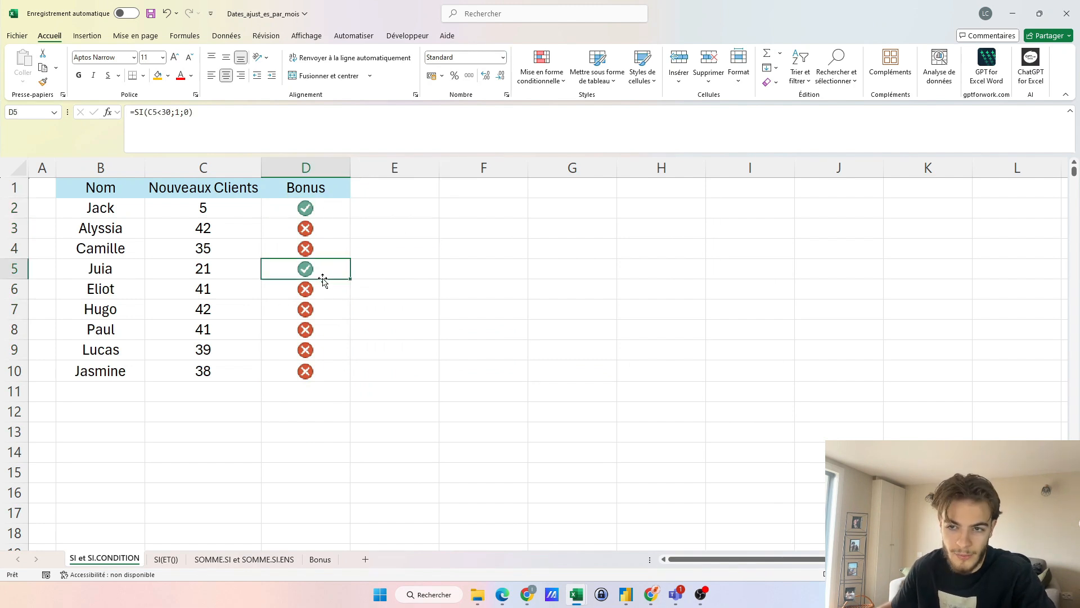
left_click(319, 207)
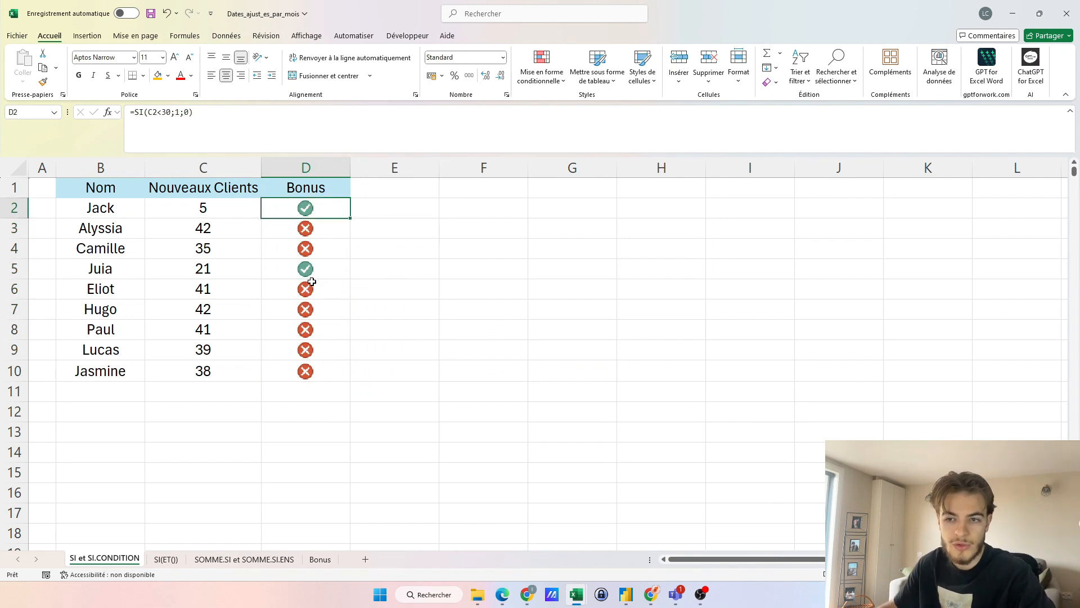
left_click(307, 273)
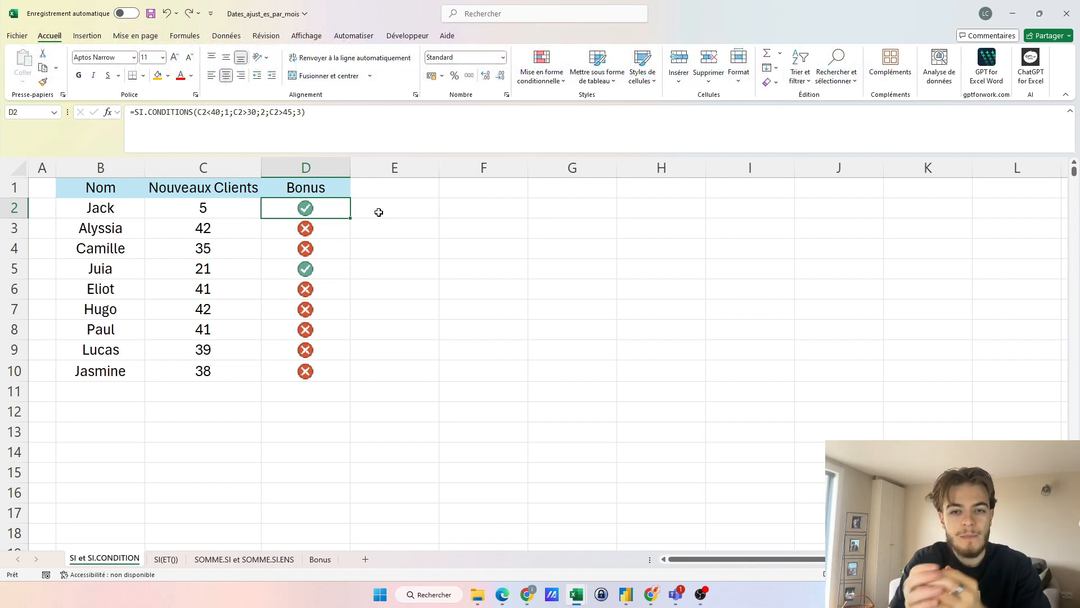
Begin a SI.CONDITIONS formula in E2 whose first test, C2<20, returns 1
double_click(378, 212)
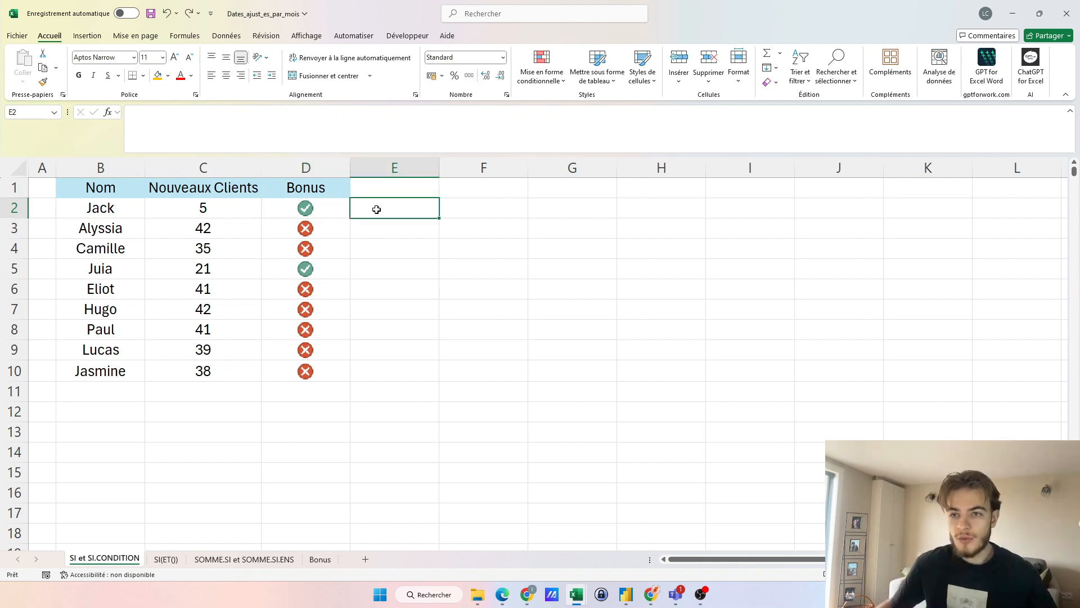
type("=")
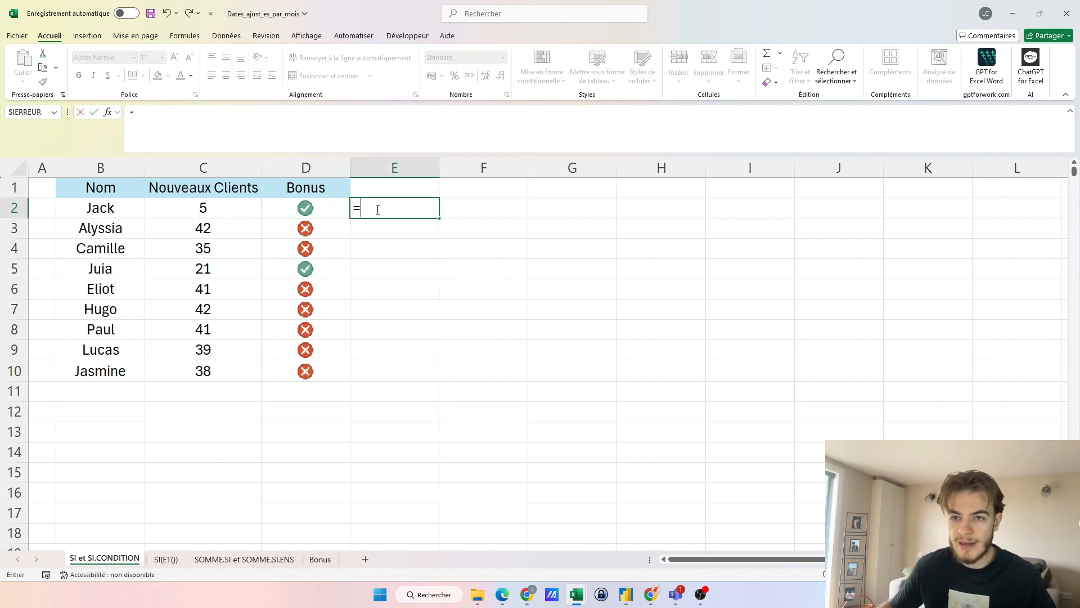
type("si")
key("Down")
key("Tab")
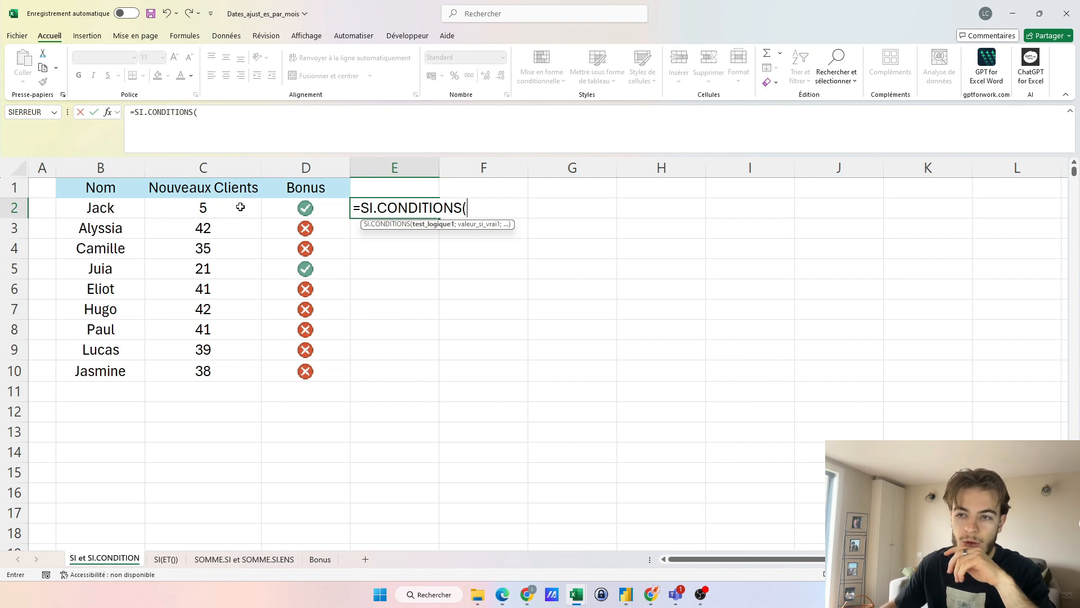
left_click(240, 207)
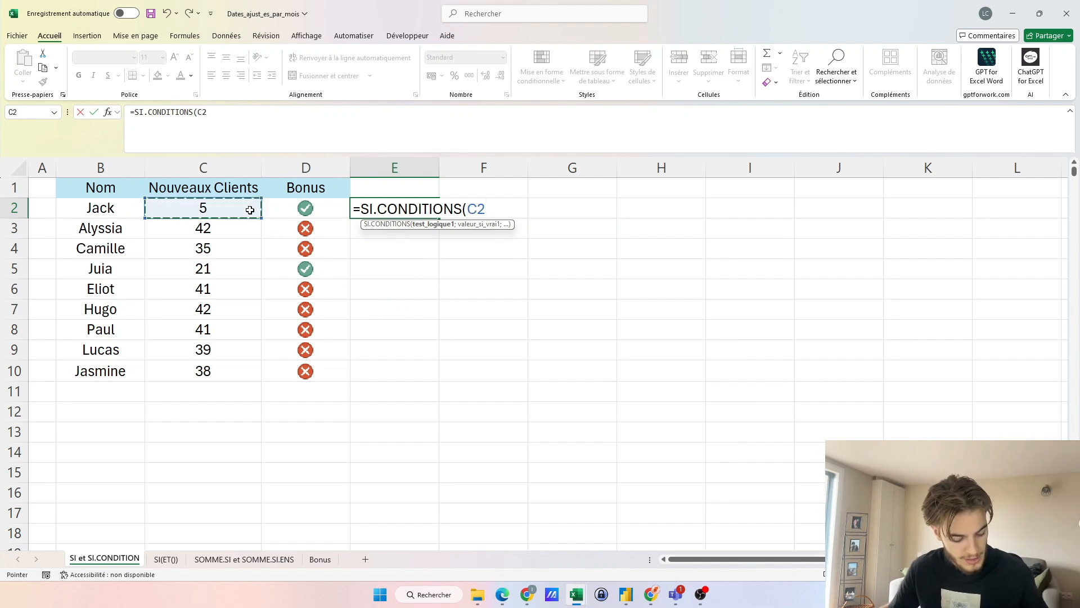
type("<20;")
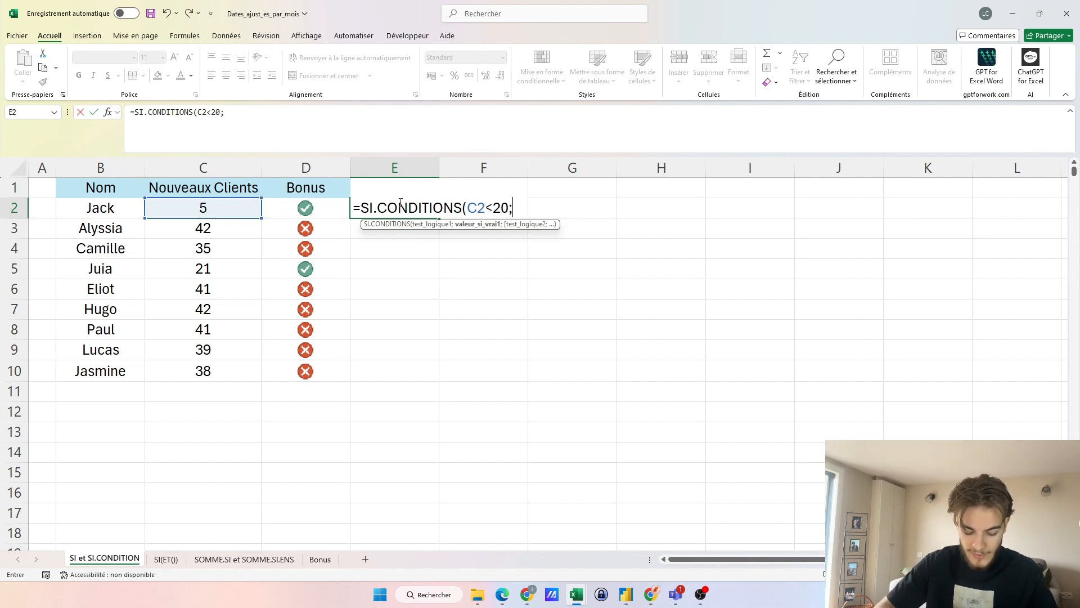
type("1;")
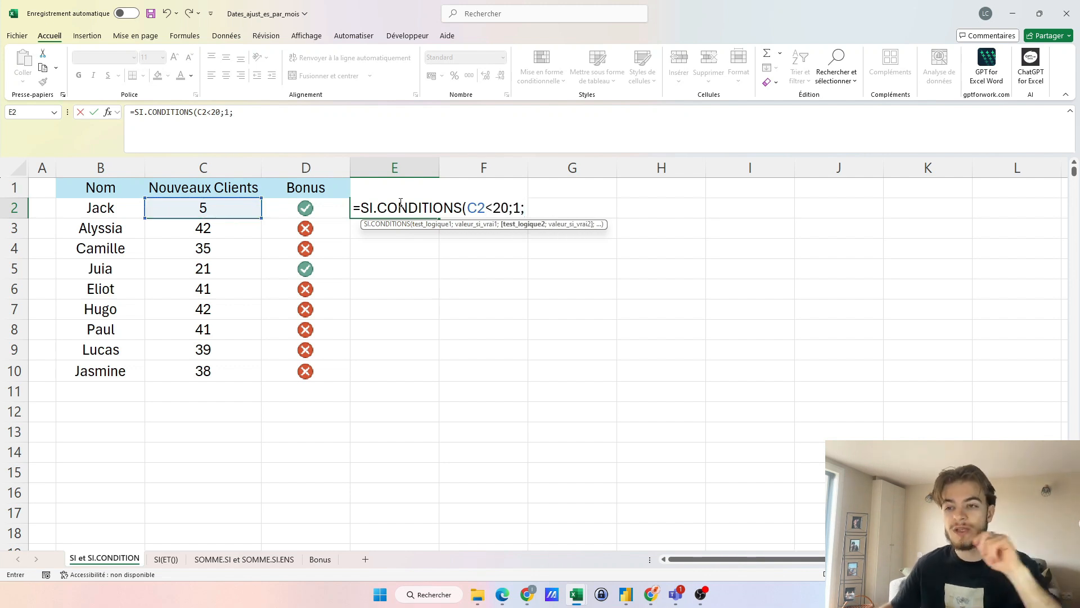
Complete the E2 formula with C2<30 returning 2 and C2<40 returning 3, and fill it down to E10
left_click(220, 209)
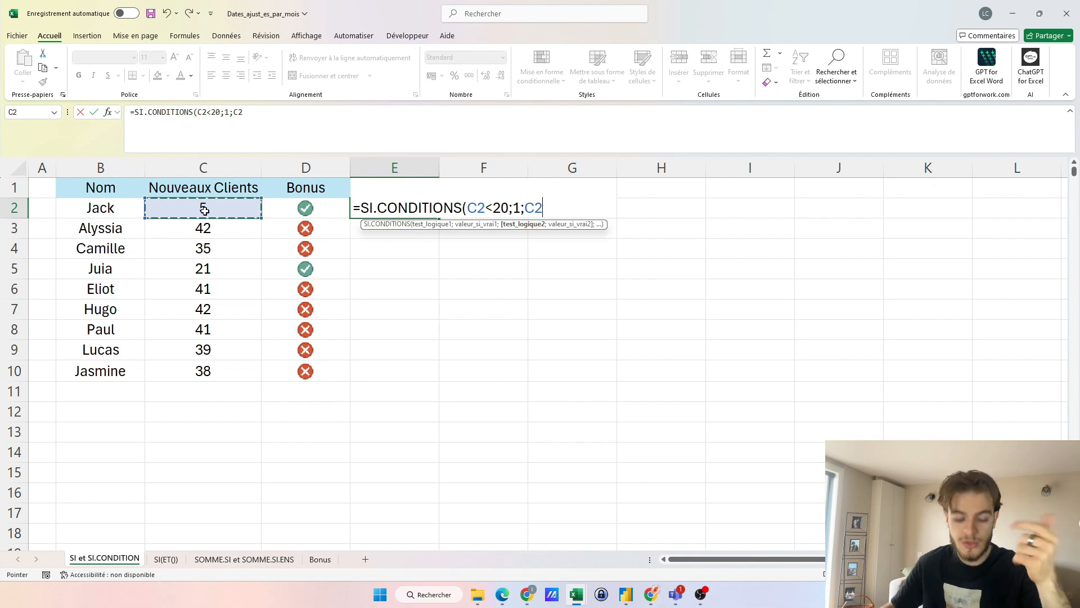
type("<30;2")
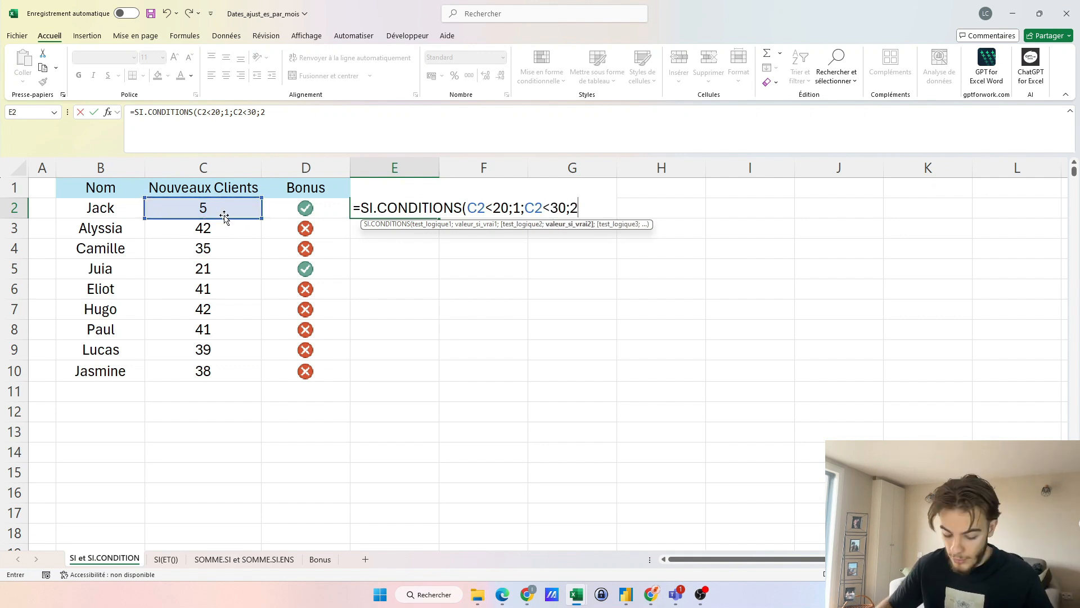
type(";")
left_click(185, 209)
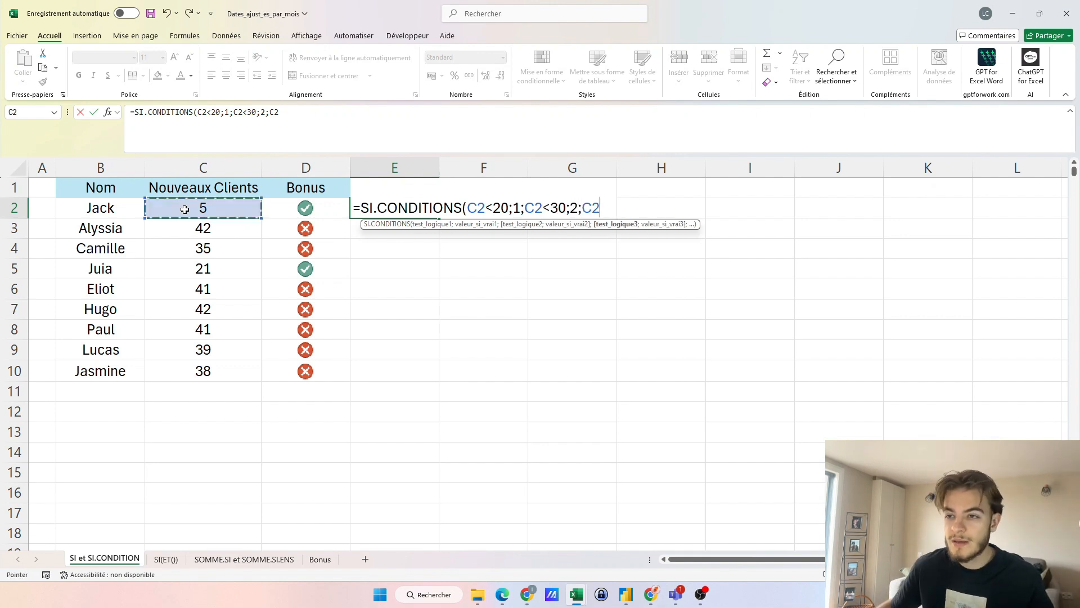
type("<40")
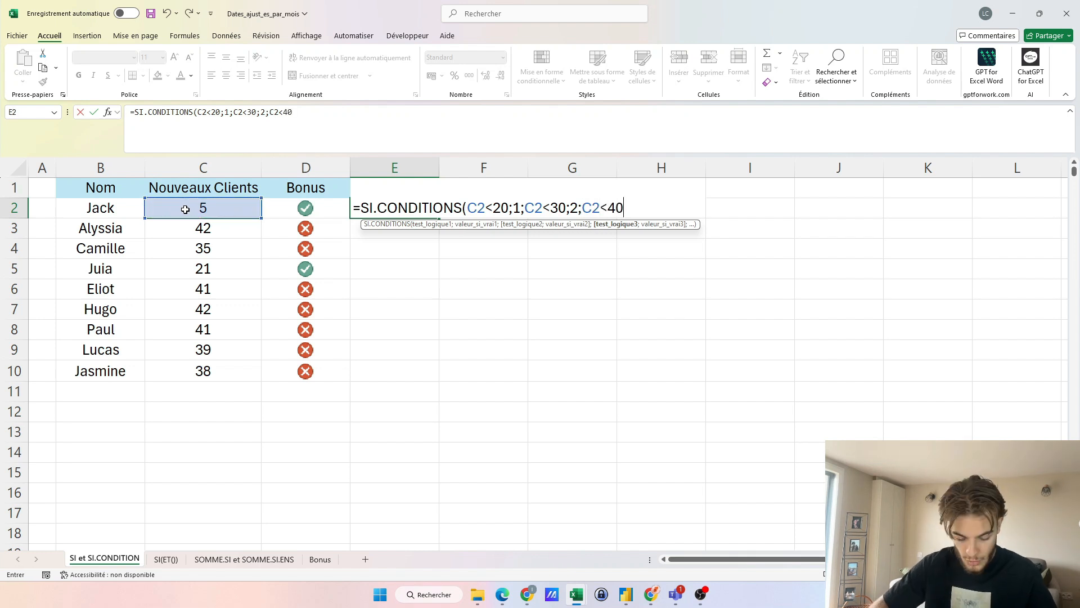
type(";3")
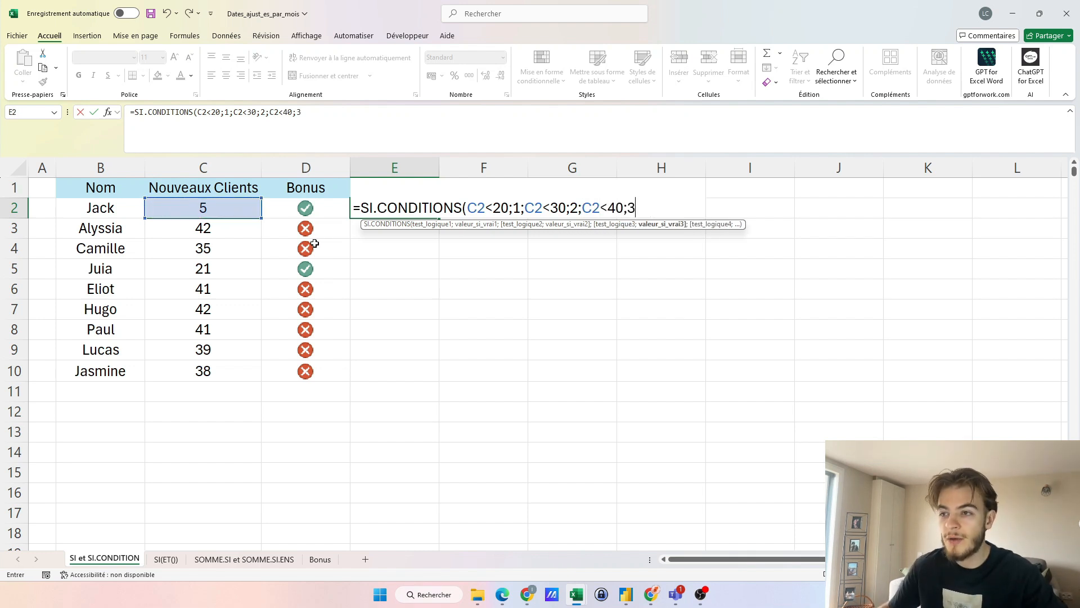
key("Return")
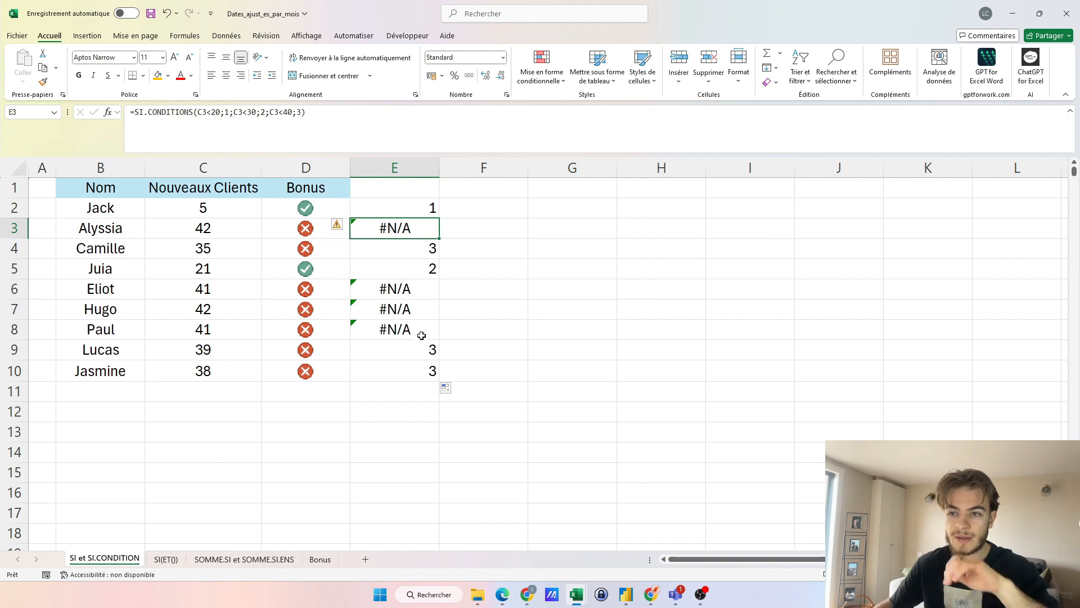
Examine the SI.CONDITIONS formulas and results in E2, E3 and E4
left_click(423, 198)
left_click(421, 248)
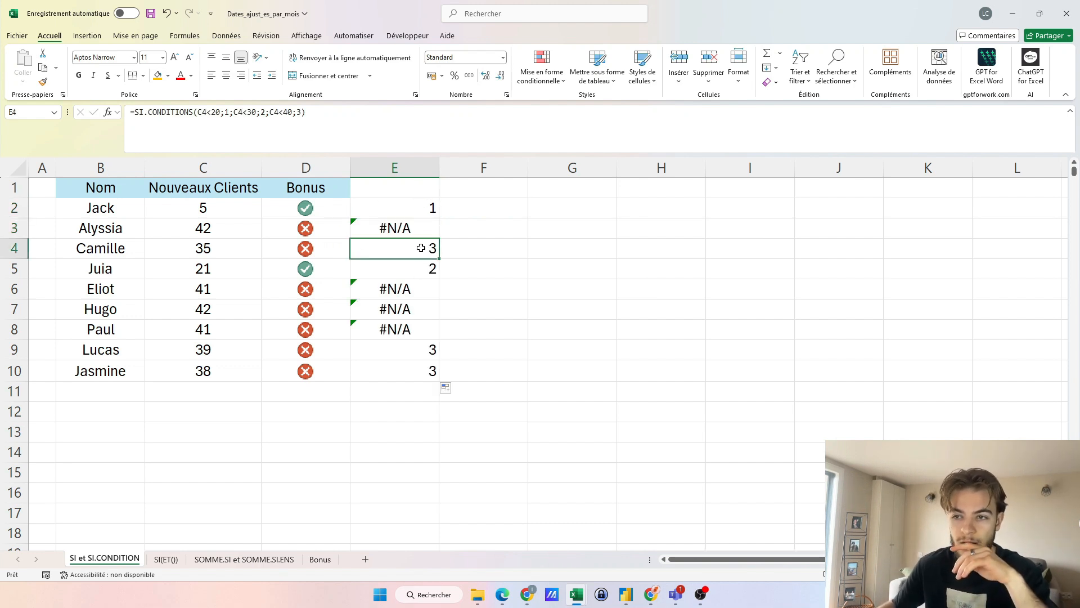
left_click(413, 210)
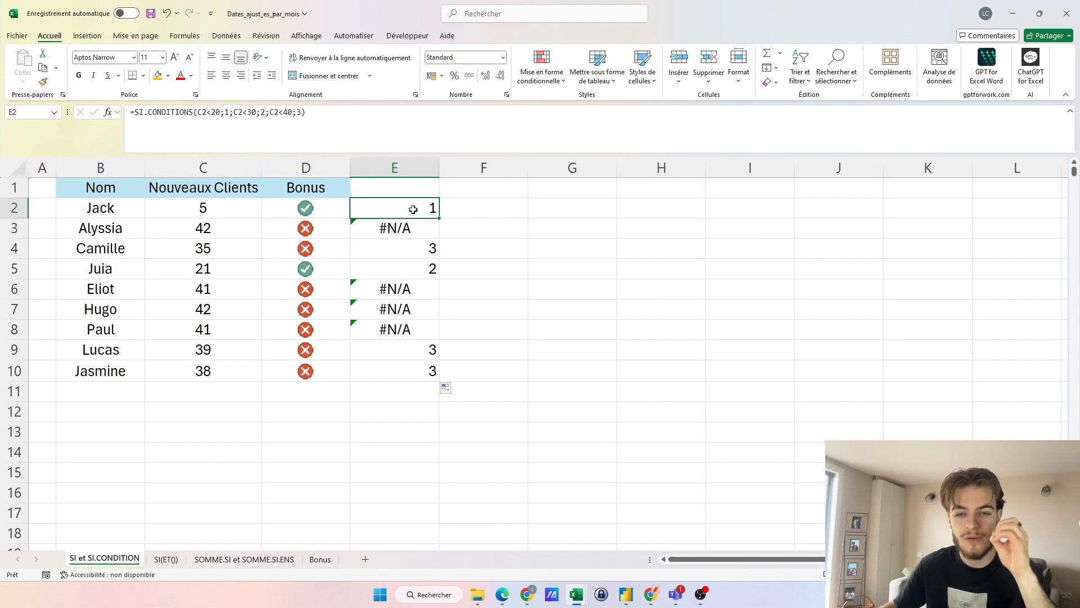
left_click(415, 229)
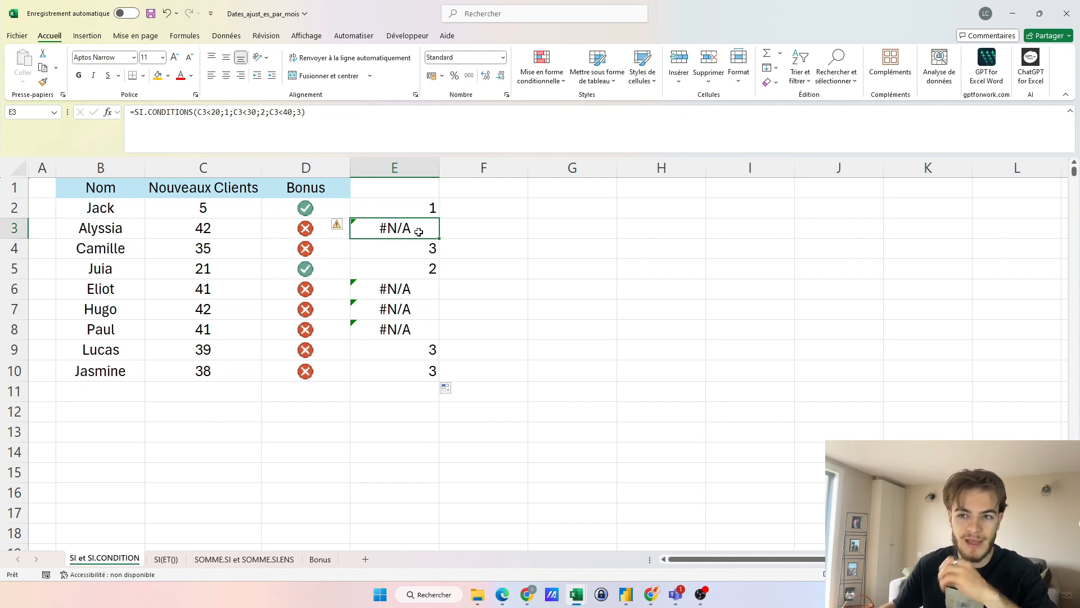
left_click(398, 212)
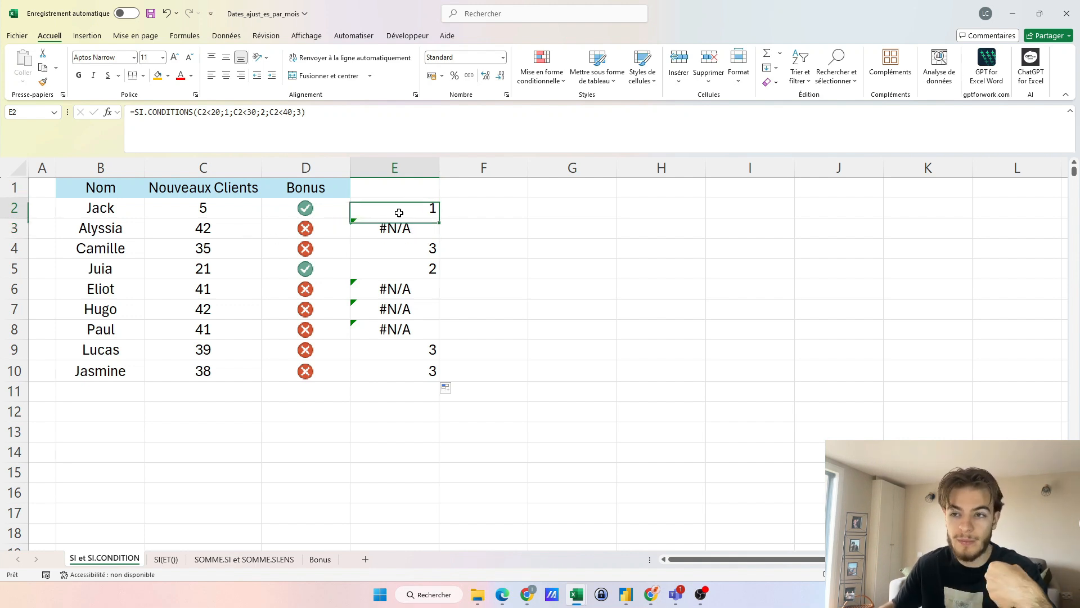
Extend the SI.CONDITIONS formula in E2 with a fourth test, C2>40, returning 4, and fill it down to E10
double_click(399, 212)
left_click(635, 208)
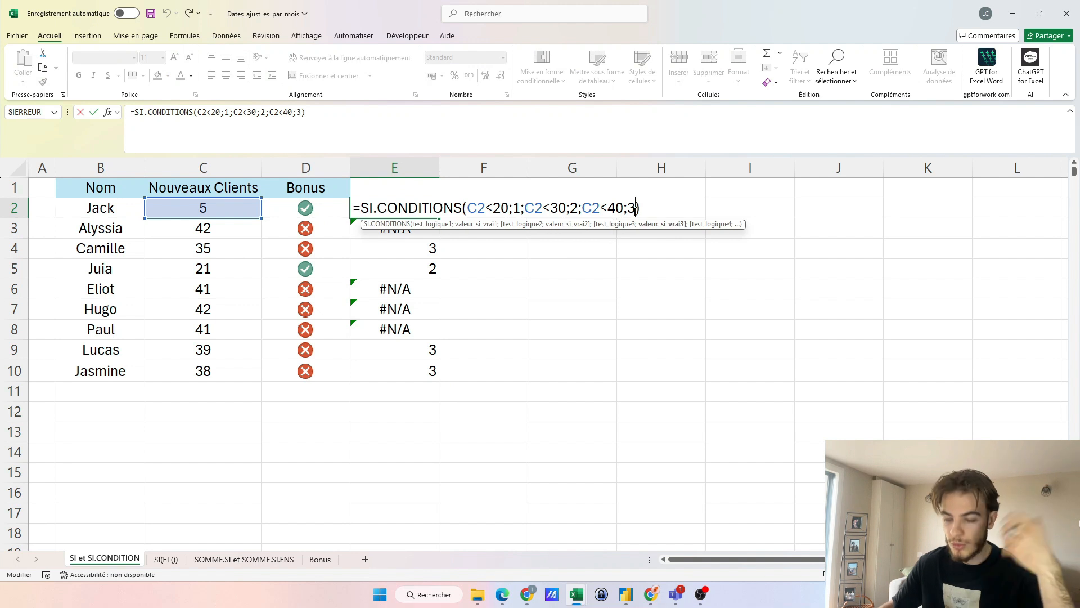
type(";")
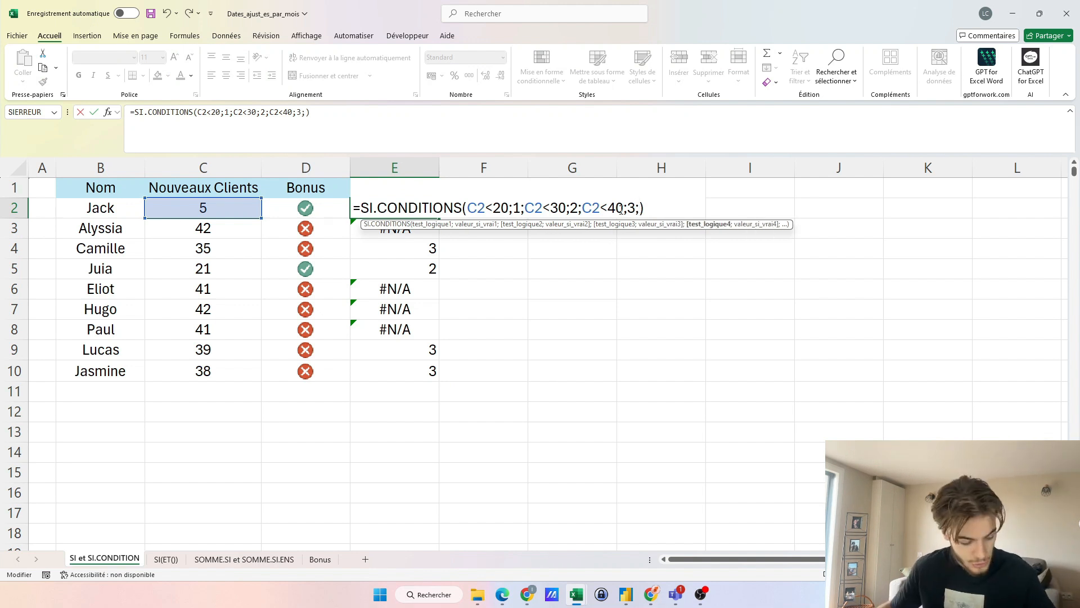
left_click(228, 211)
type(">")
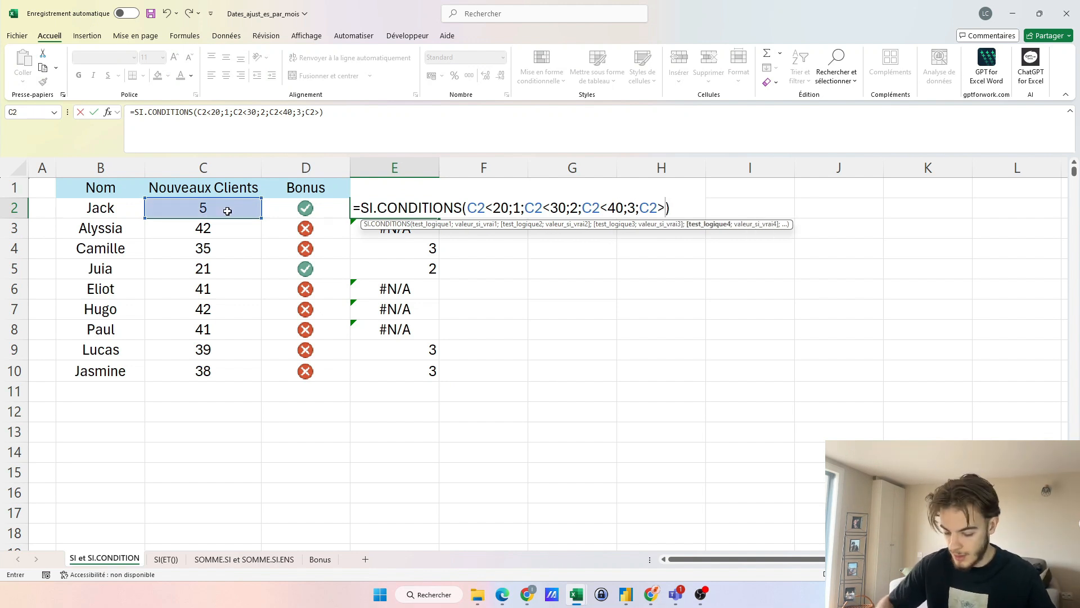
type("40;4")
key("ctrl+Return")
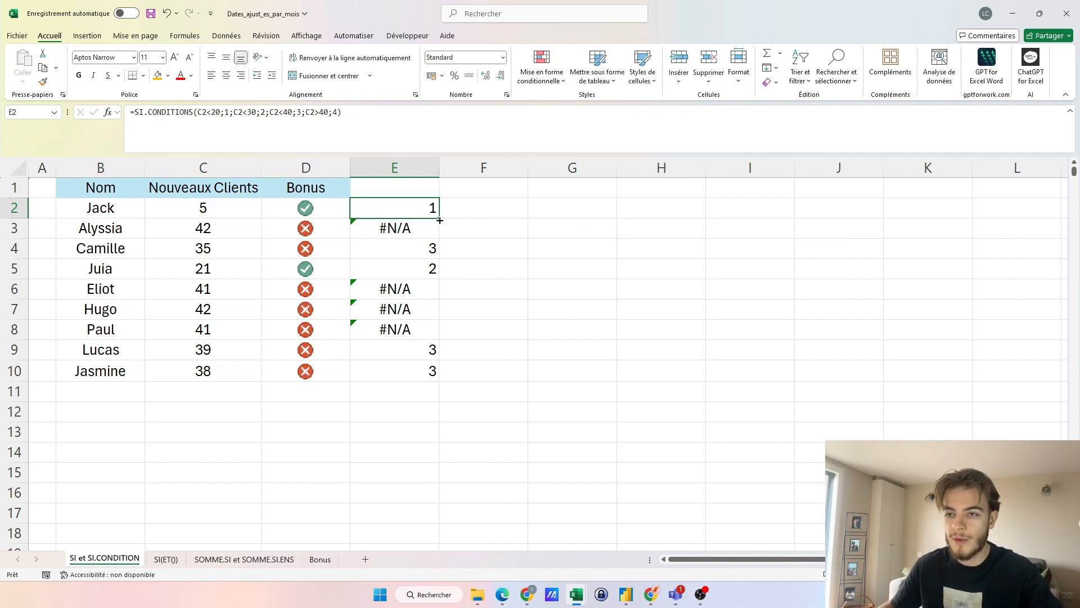
left_click_drag(440, 220, 439, 376)
left_click(483, 269)
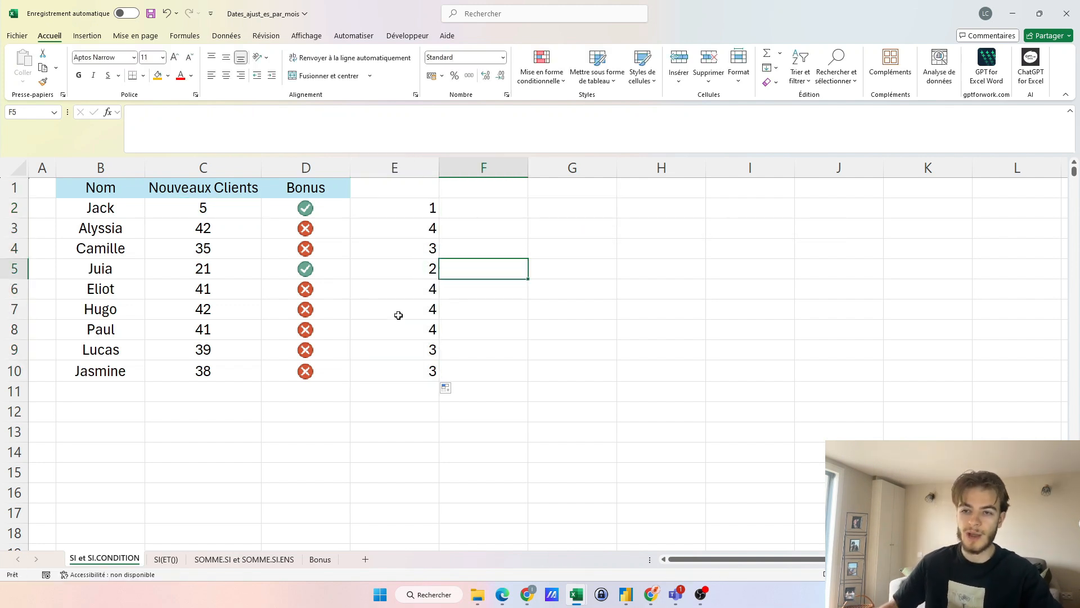
left_click(572, 237)
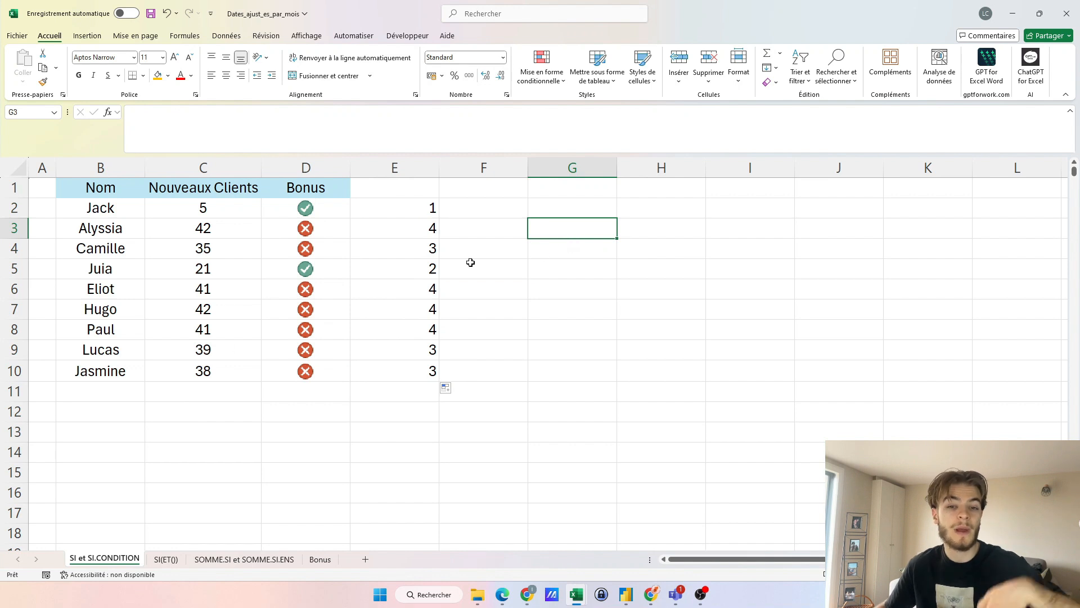
Compare the SI formula in D4 with the SI.CONDITIONS formula in E2, leaving both unchanged
double_click(309, 250)
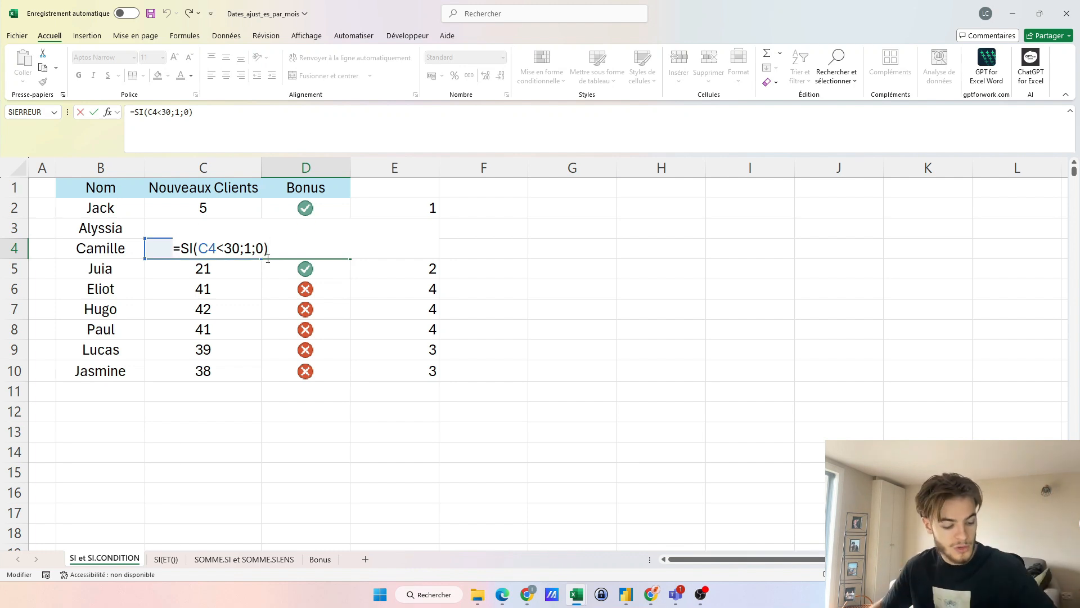
key("Escape")
left_click(394, 209)
double_click(399, 208)
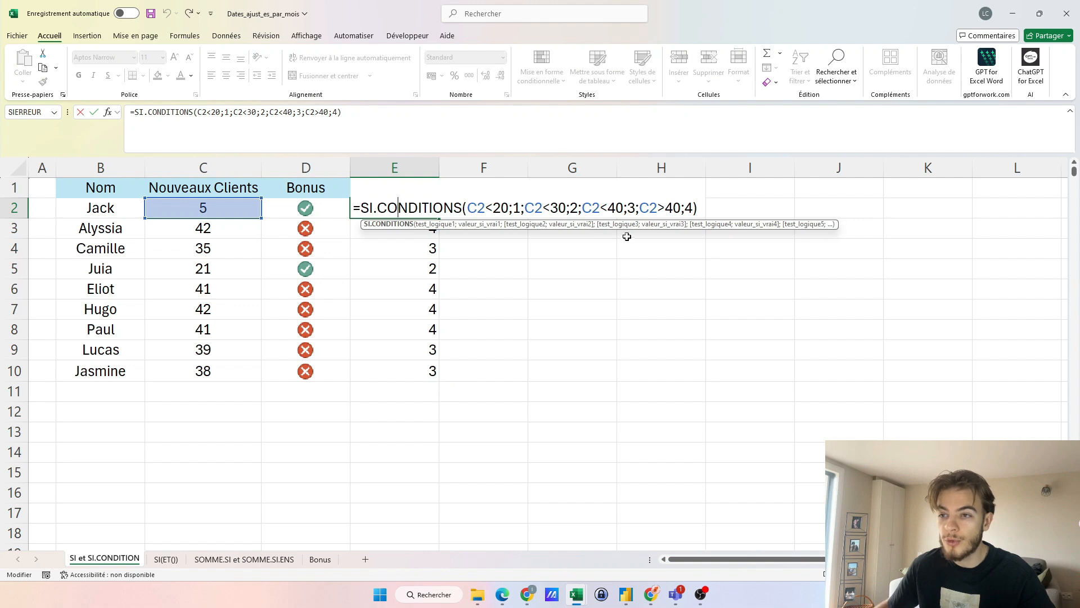
key("Escape")
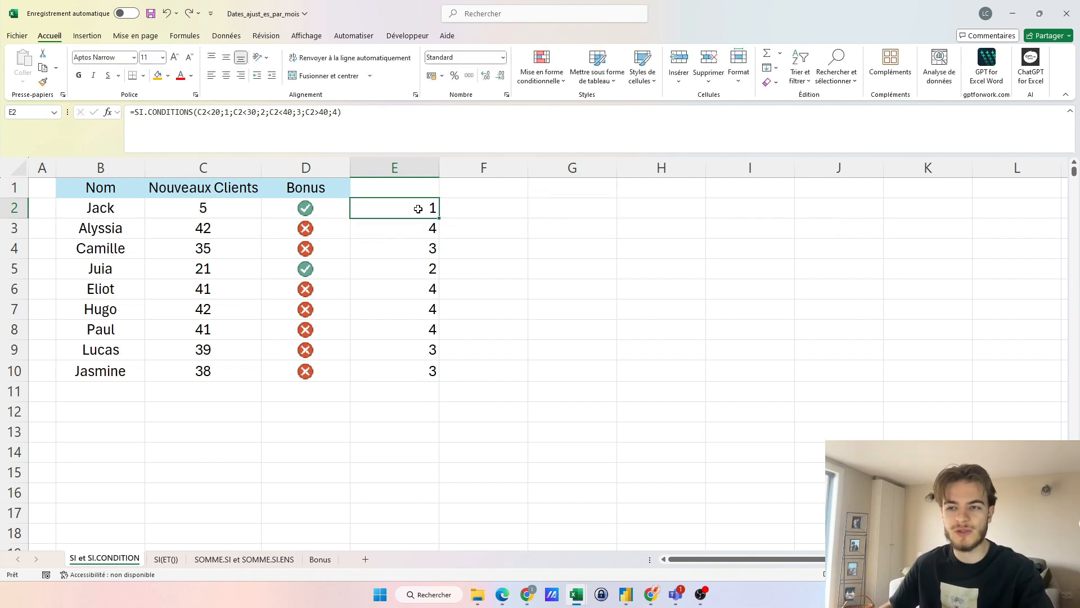
Insert a first test in the E2 formula that returns 0 when B2 equals the first listed person's name, and fill it down to E10
double_click(418, 209)
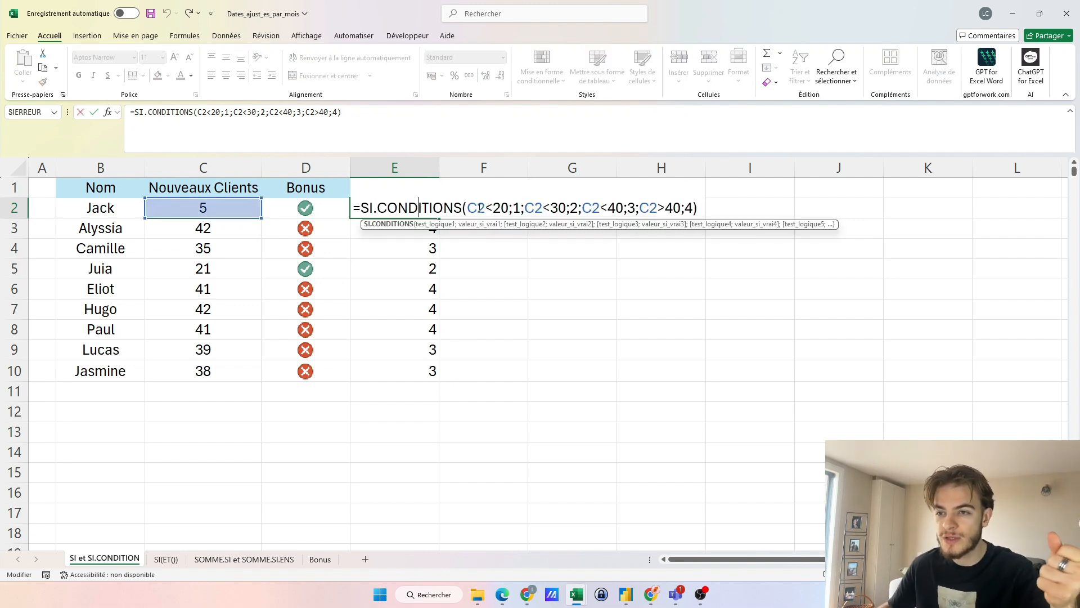
left_click(467, 208)
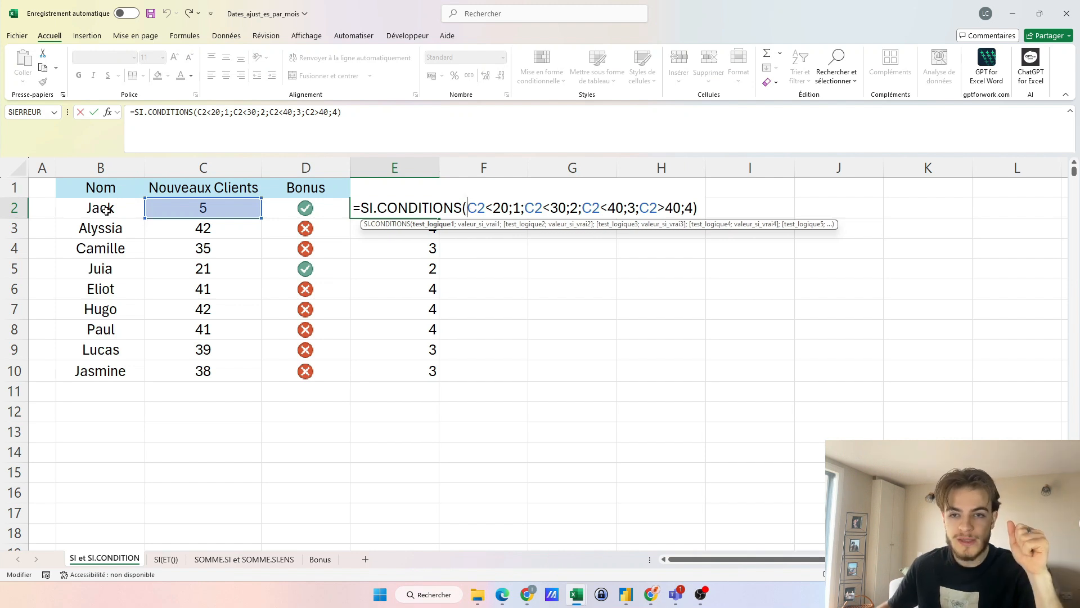
left_click(107, 210)
type("=\"")
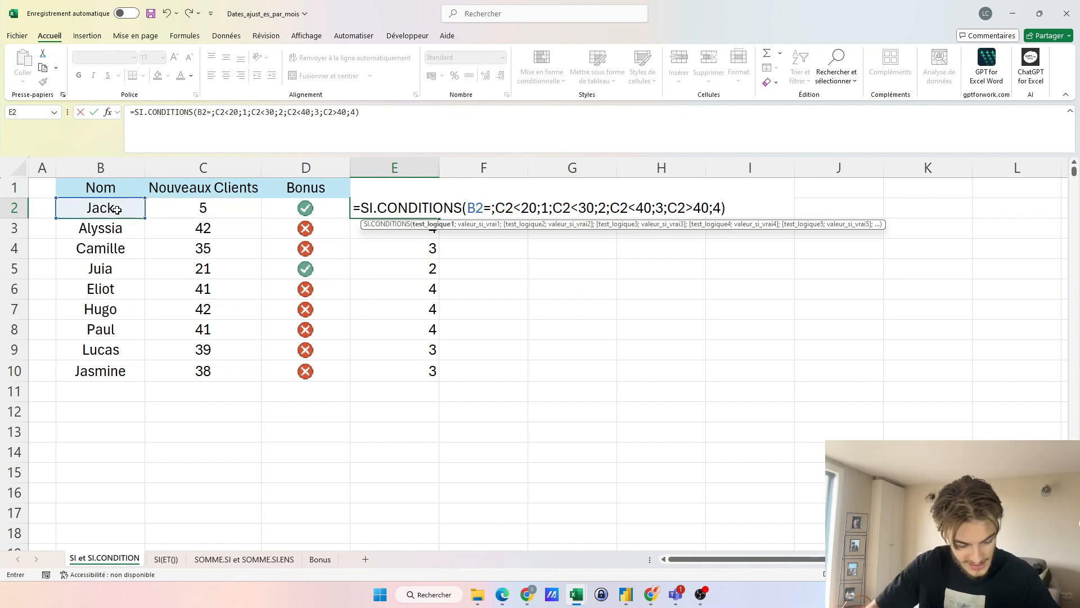
type("Jack\";0;")
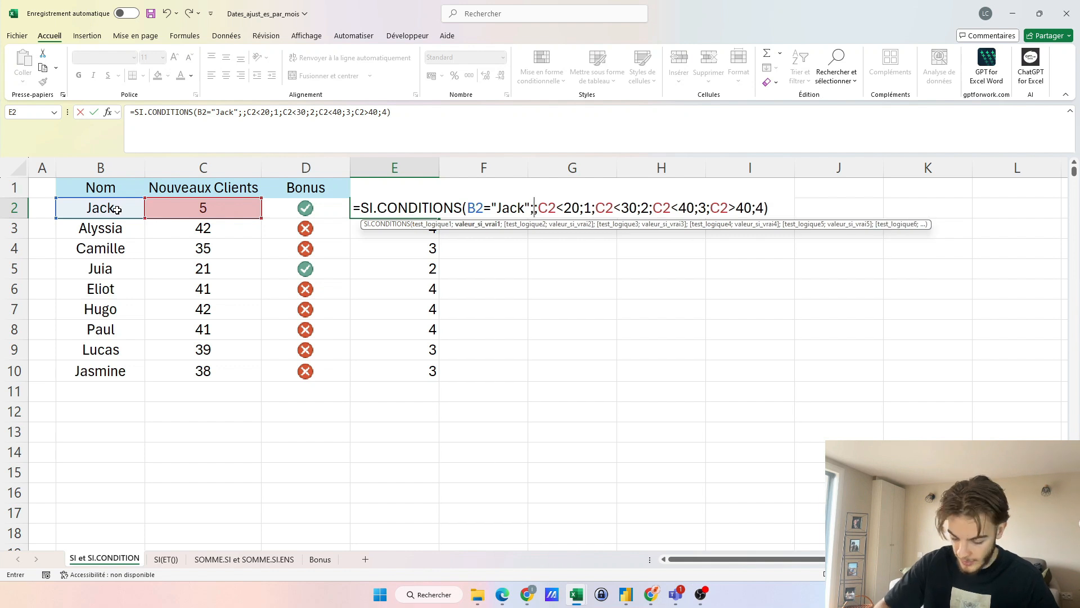
key("Return")
left_click(406, 207)
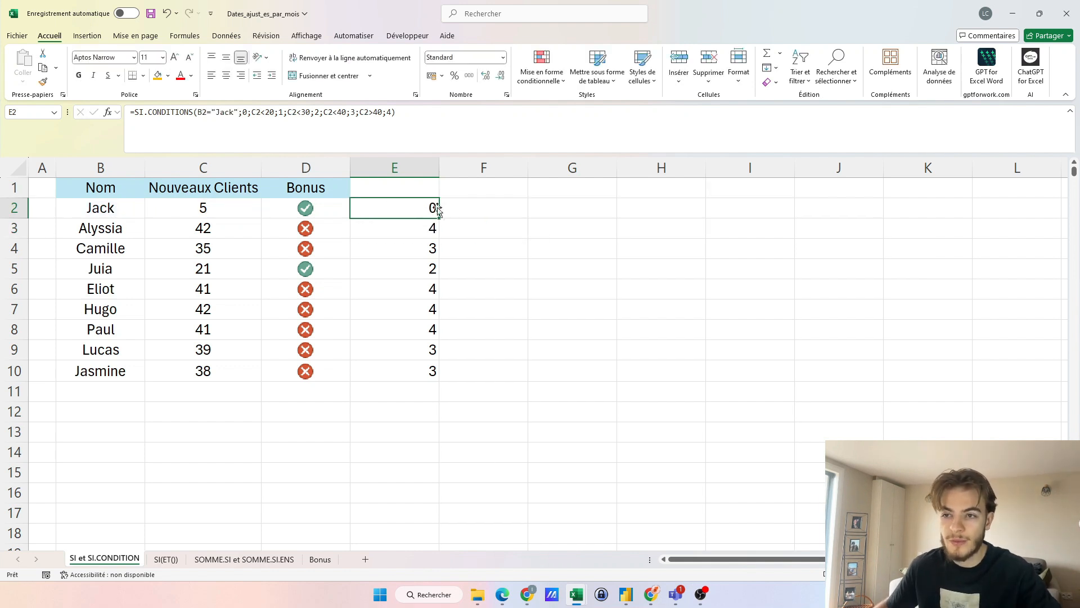
left_click_drag(436, 219, 431, 375)
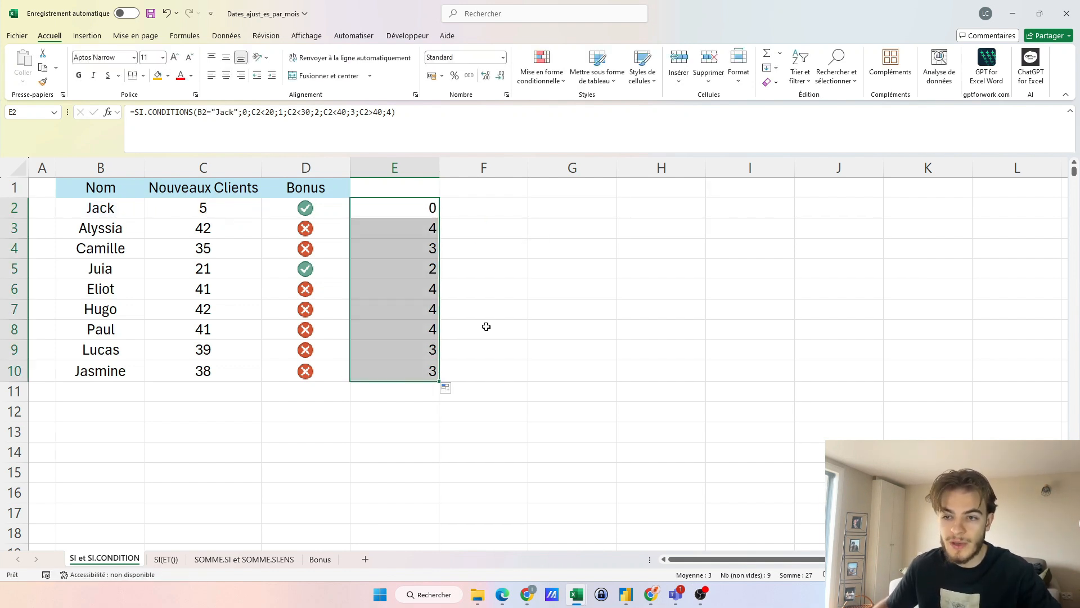
left_click(562, 269)
Replace the name in B5 with the same name as in B2, and check the formulas in E5 and E2
left_click(111, 269)
double_click(120, 269)
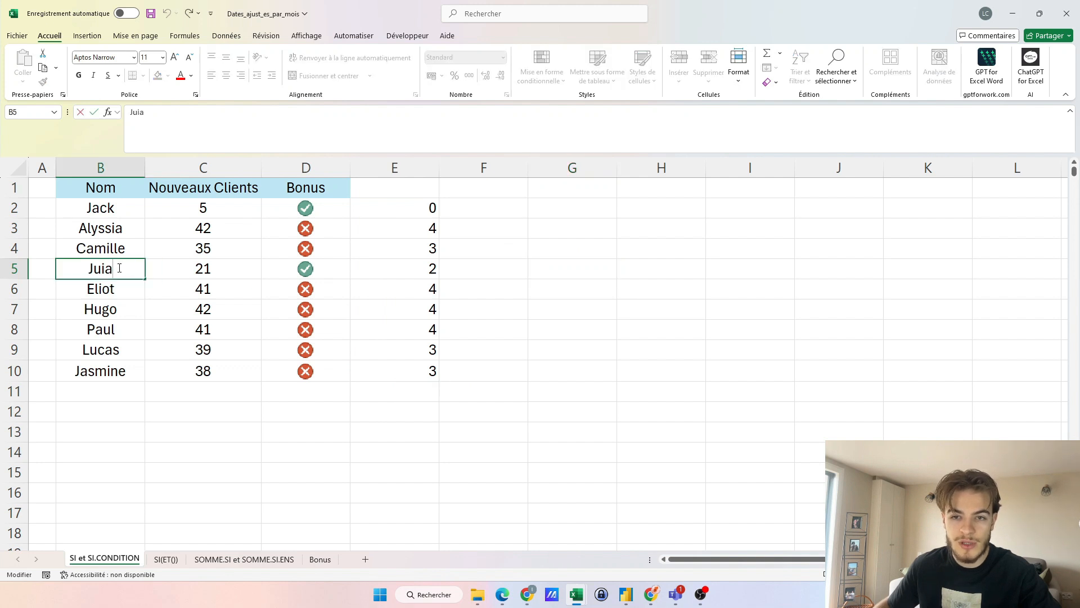
key("BackSpace")
key("BackSpace")
key("BackSpace")
type("ack")
key("Return")
left_click(399, 269)
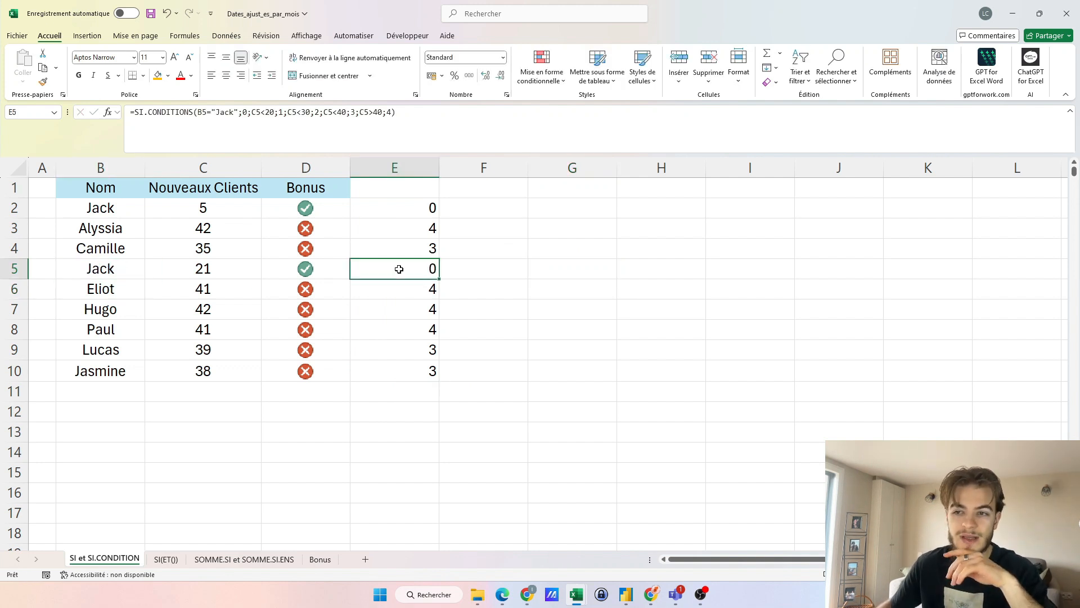
left_click(405, 209)
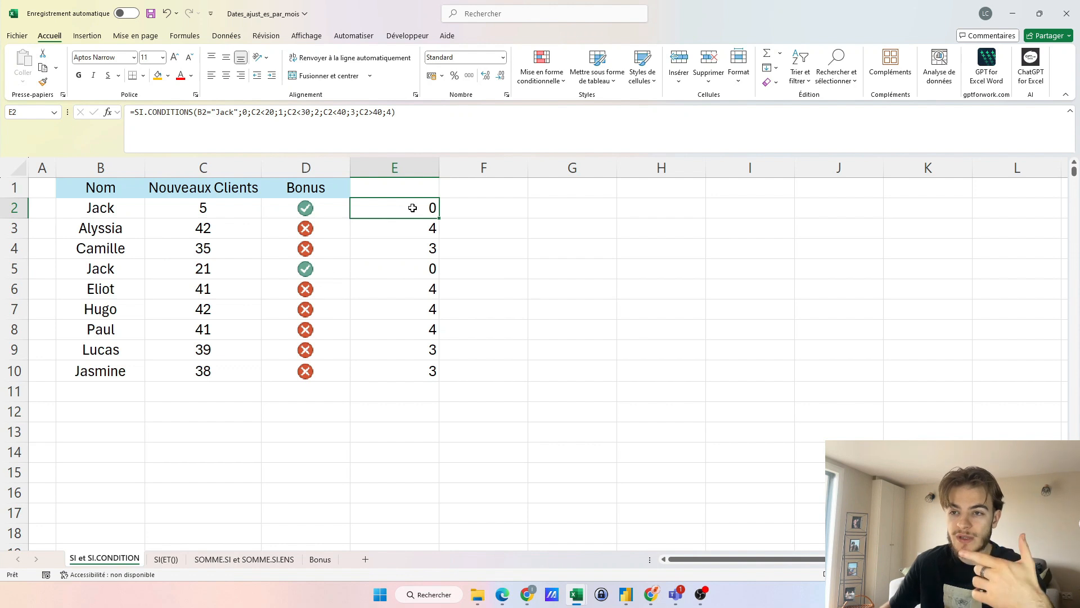
double_click(412, 208)
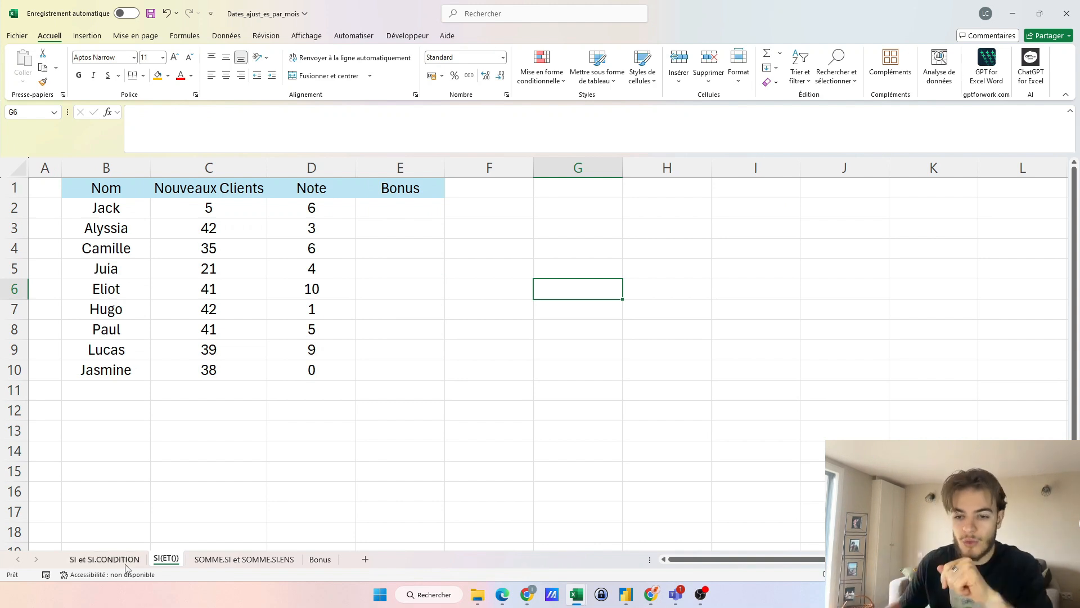
Begin an SI formula with a nested ET function in Bonus cell E2 of the SI(ET()) sheet
key("Up")
key("Up")
key("Up")
key("Left")
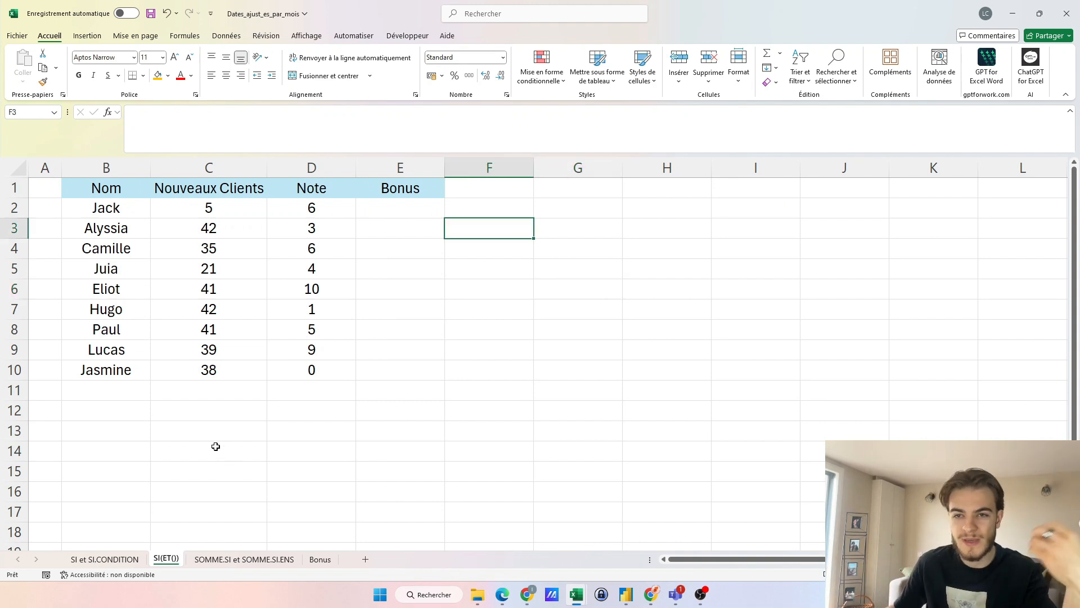
left_click(219, 211)
left_click(329, 210)
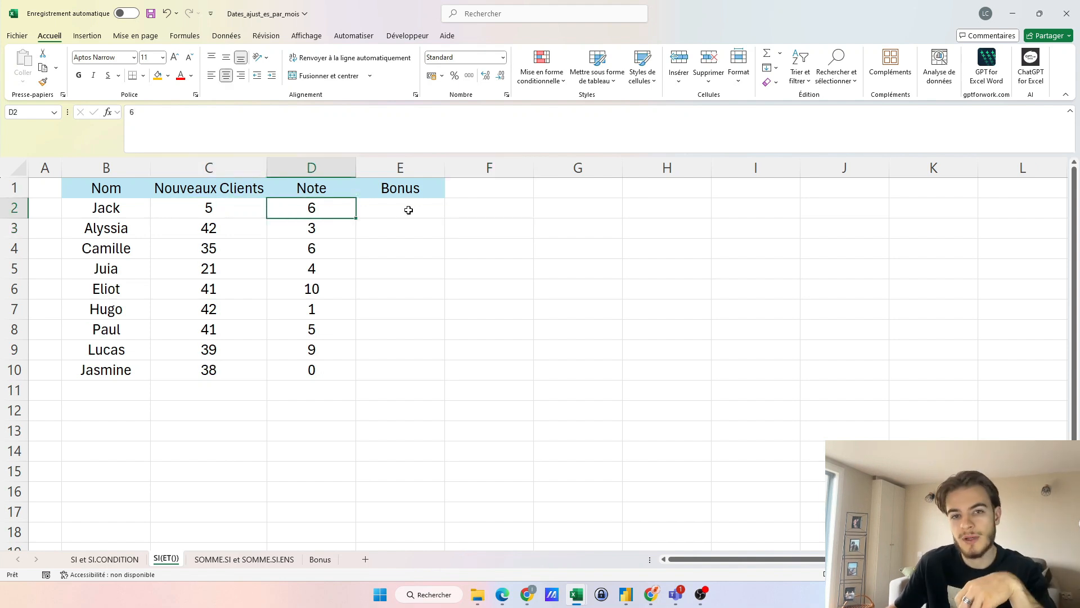
left_click(408, 210)
type("=si")
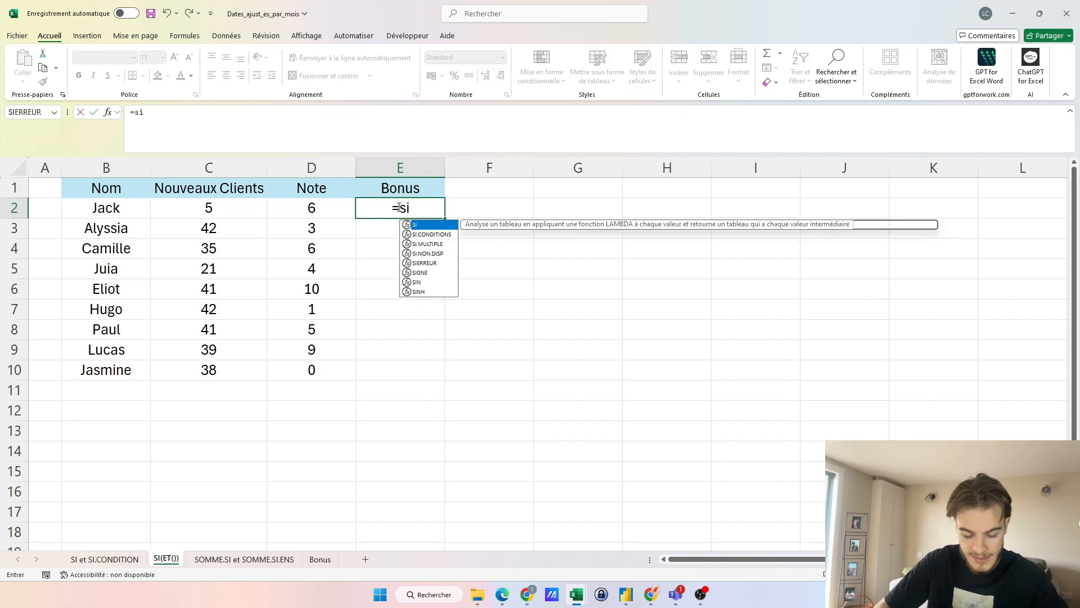
key("Tab")
type("e")
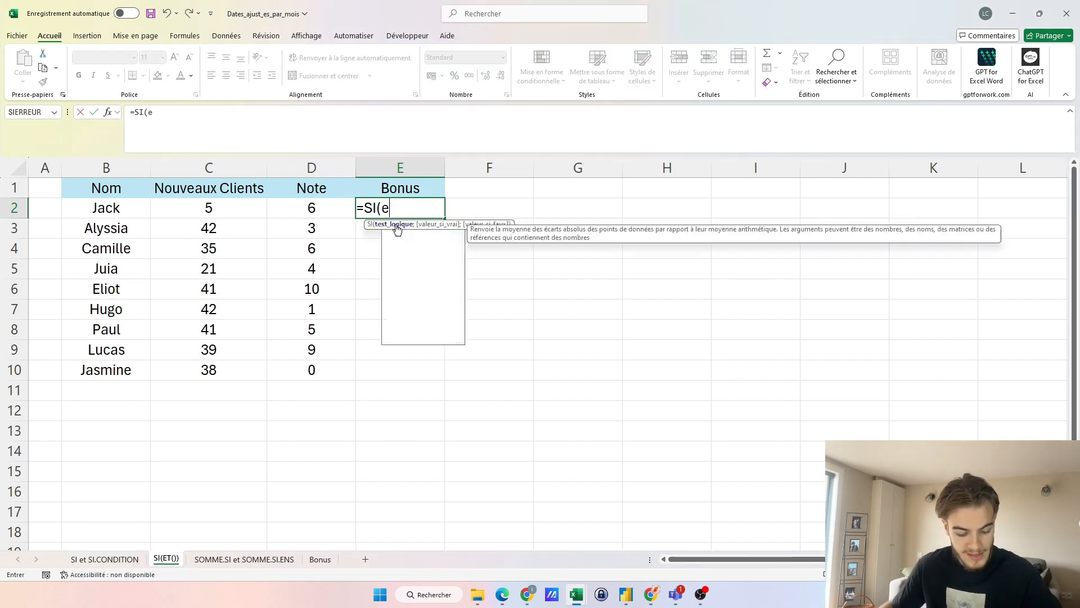
type("t")
key("Tab")
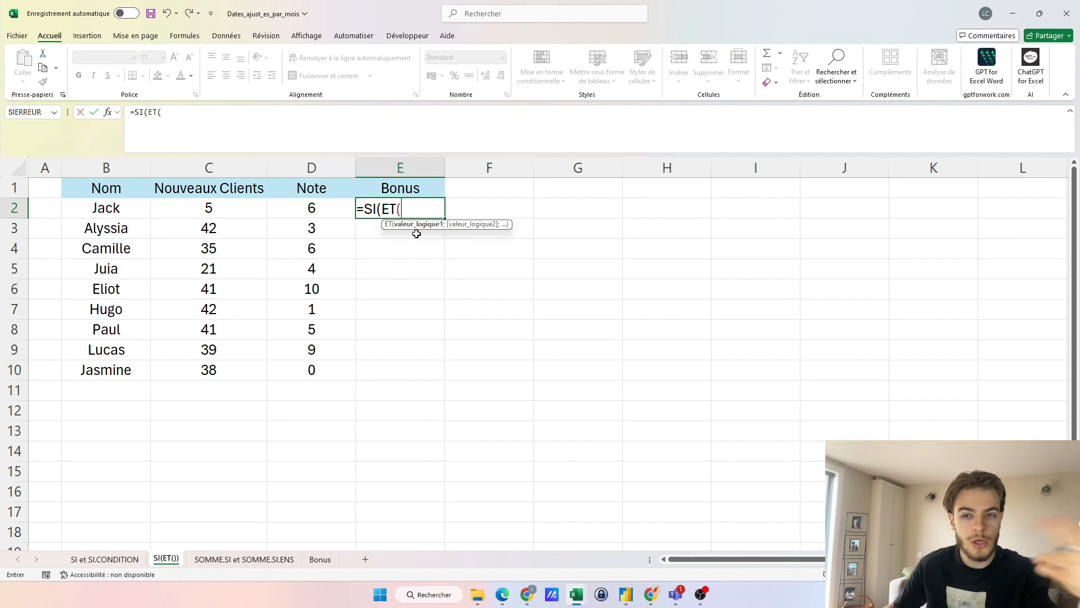
Give the ET function three conditions: C2<20, B2 equal to the first listed person's name, and D2>5
left_click(238, 212)
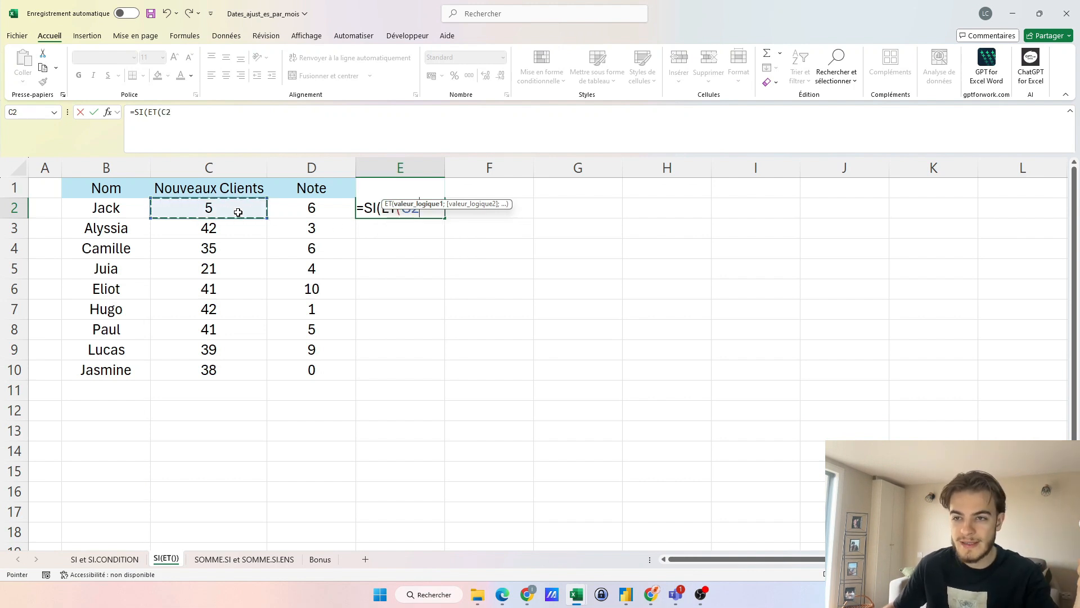
type("<20;")
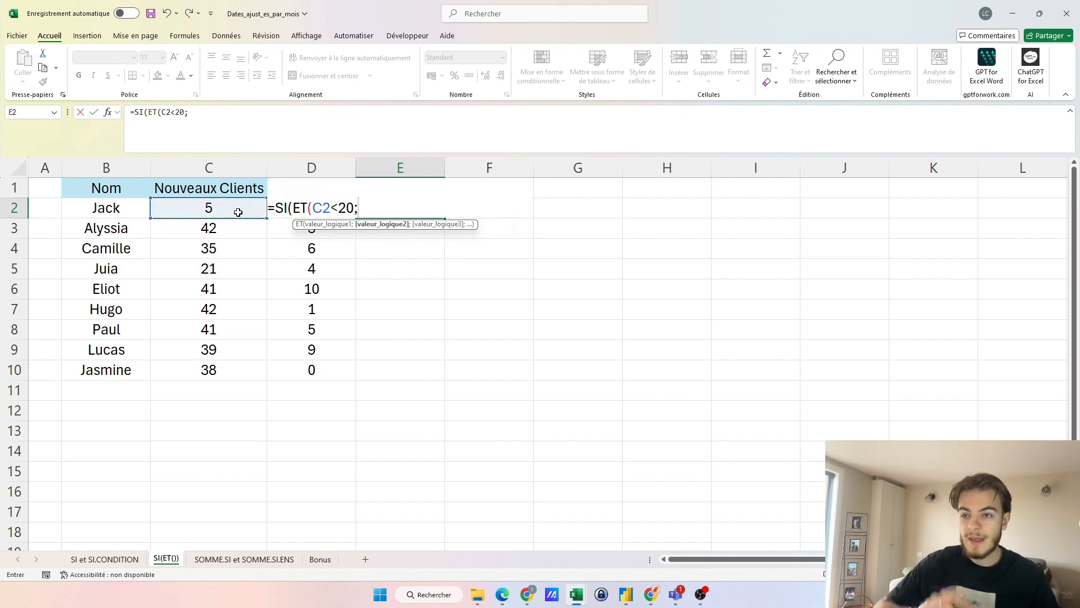
left_click(128, 207)
type("=")
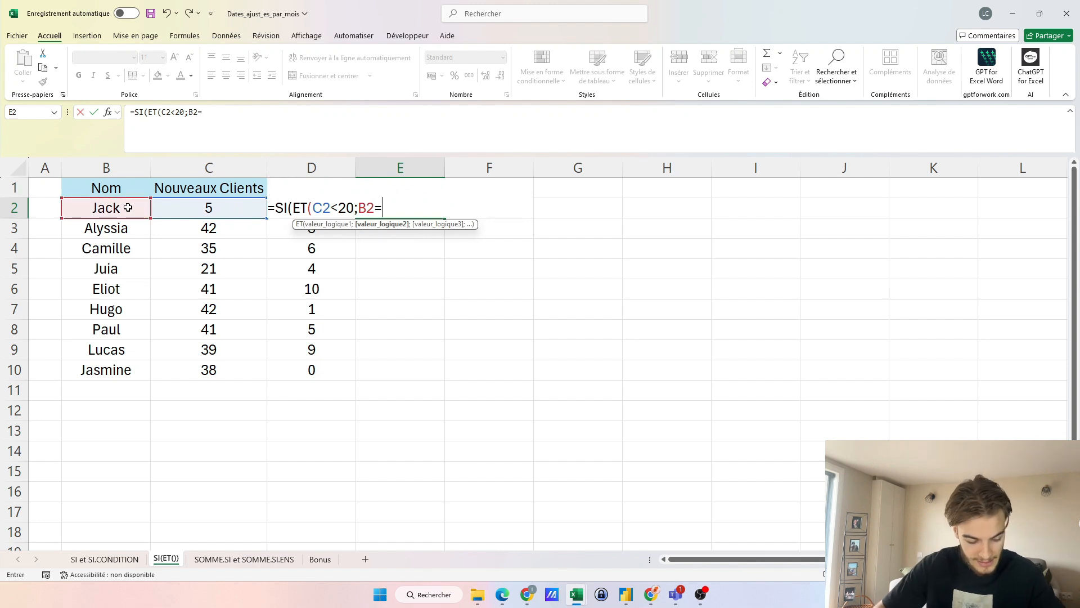
type("\"Jack\";")
left_click(224, 214)
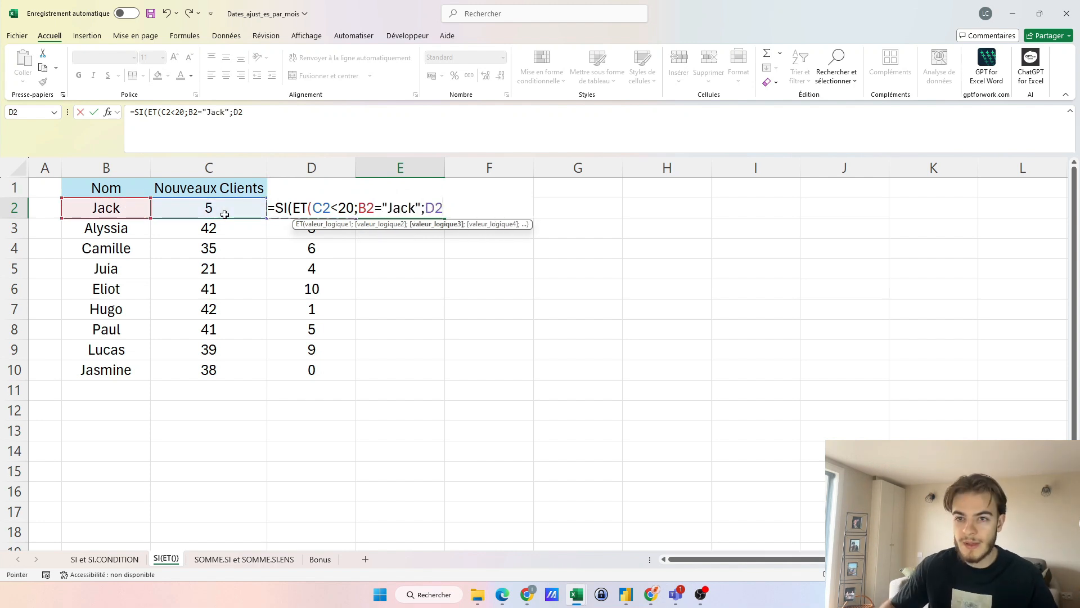
left_click(313, 206)
type(">")
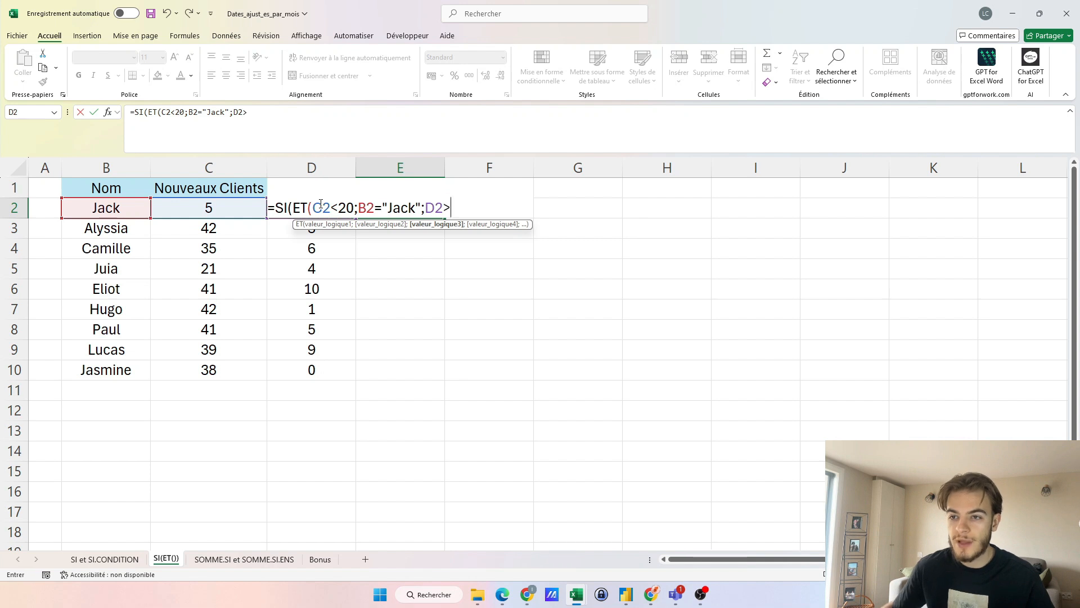
type("5)")
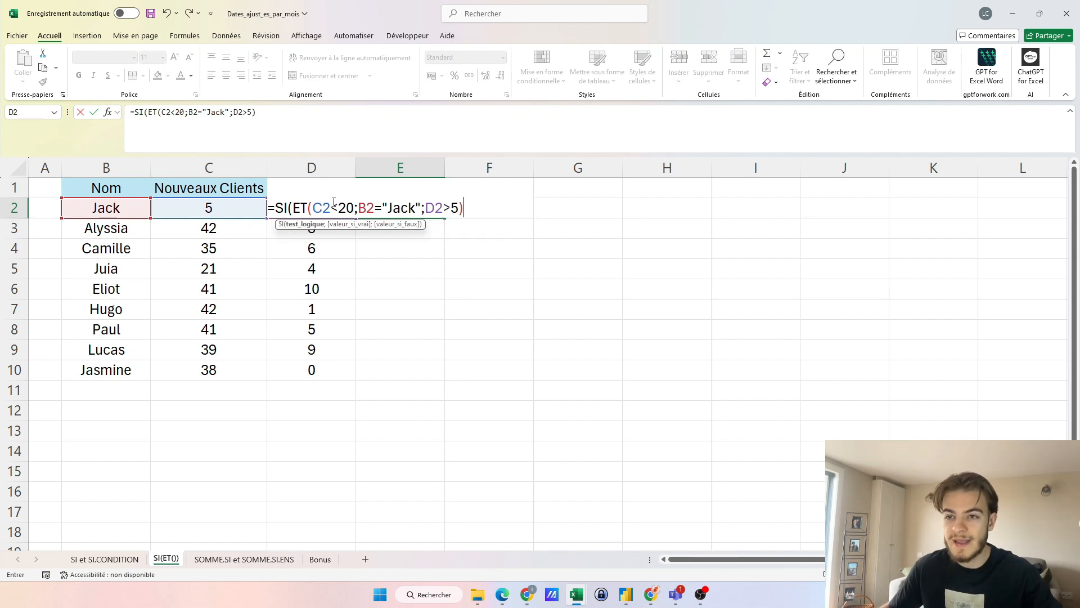
Complete the E2 formula to return 0 if true and 1 if false, with a semicolon between the two values, and review it
type(";0")
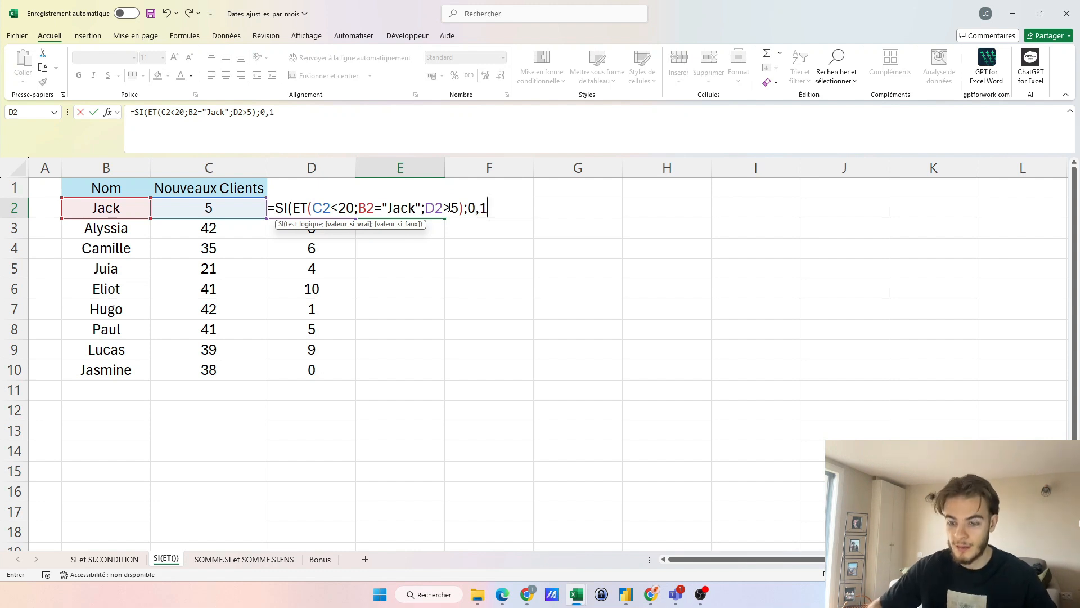
type(",1")
key("Return")
double_click(443, 208)
left_click(482, 208)
key("BackSpace")
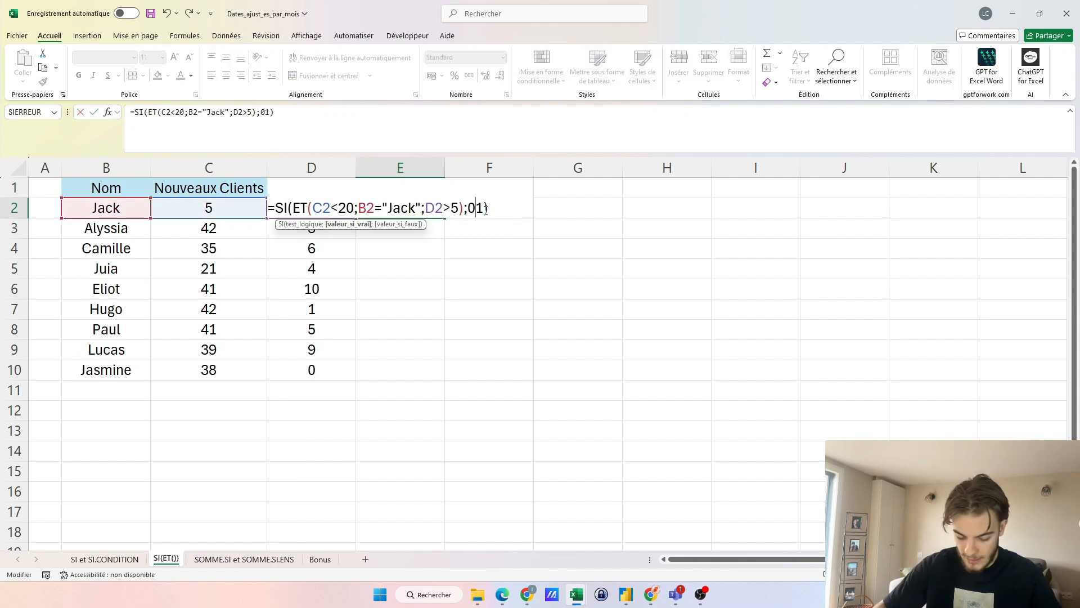
type(";")
key("Return")
left_click(422, 207)
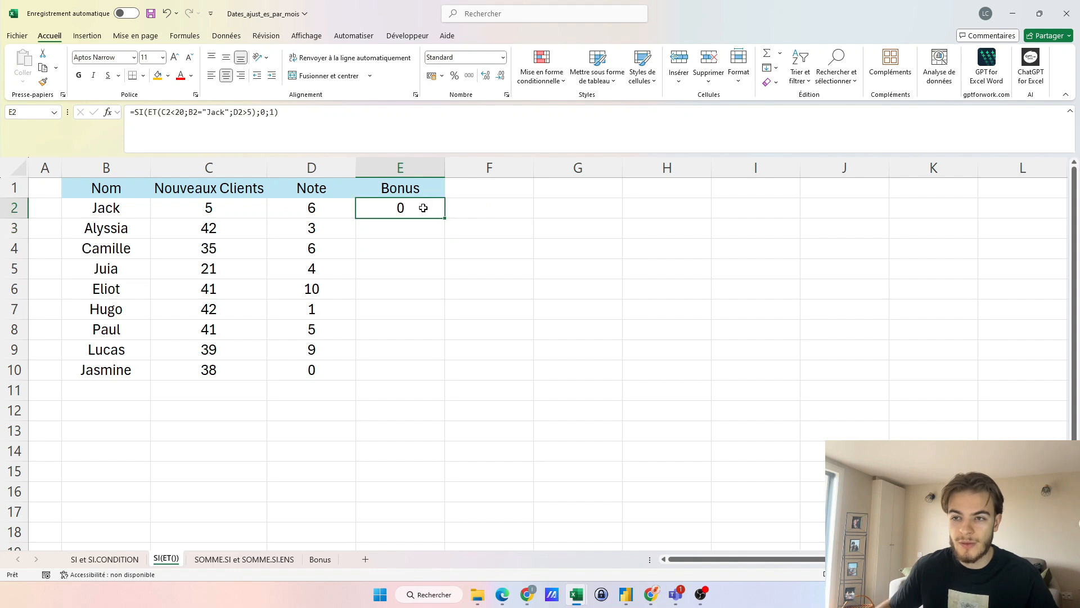
double_click(422, 207)
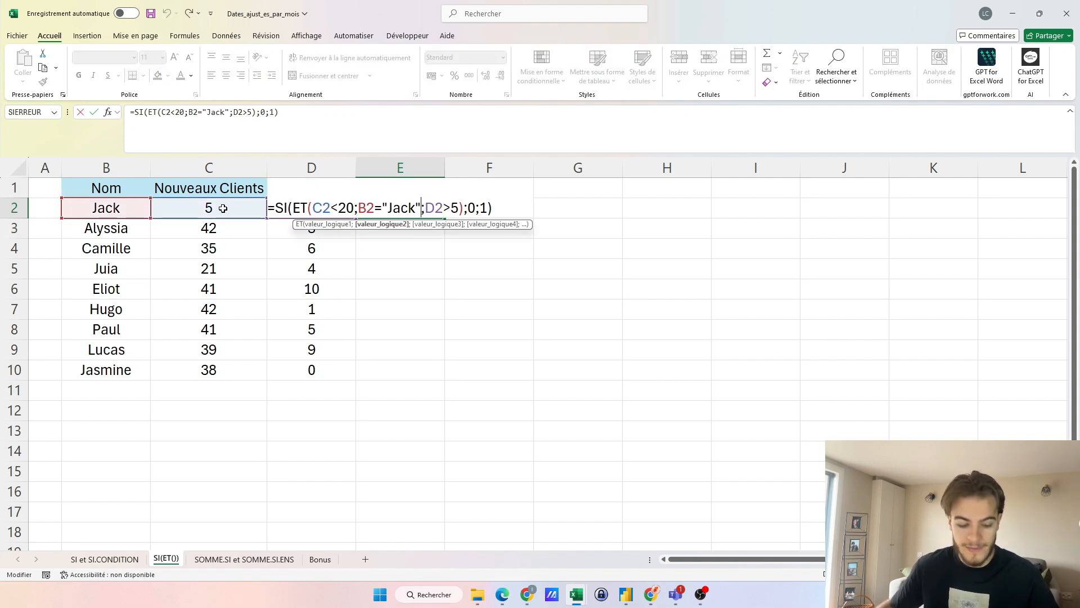
key("Escape")
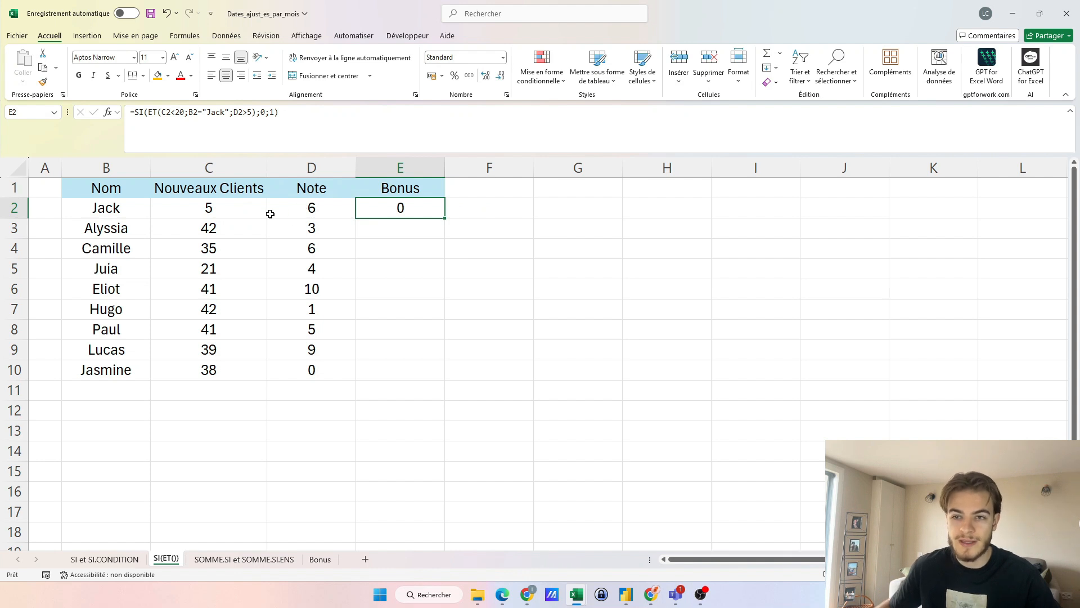
Set the Note in D2 to 4 and check the new-client count and Note for row 2
double_click(304, 207)
left_click_drag(307, 207, 315, 208)
type("4")
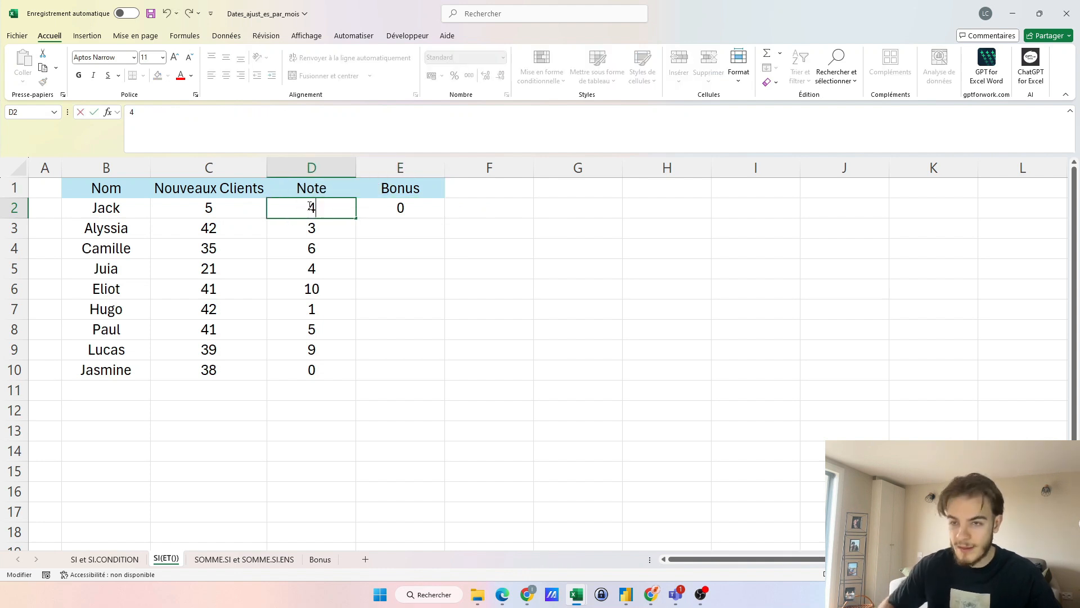
key("Return")
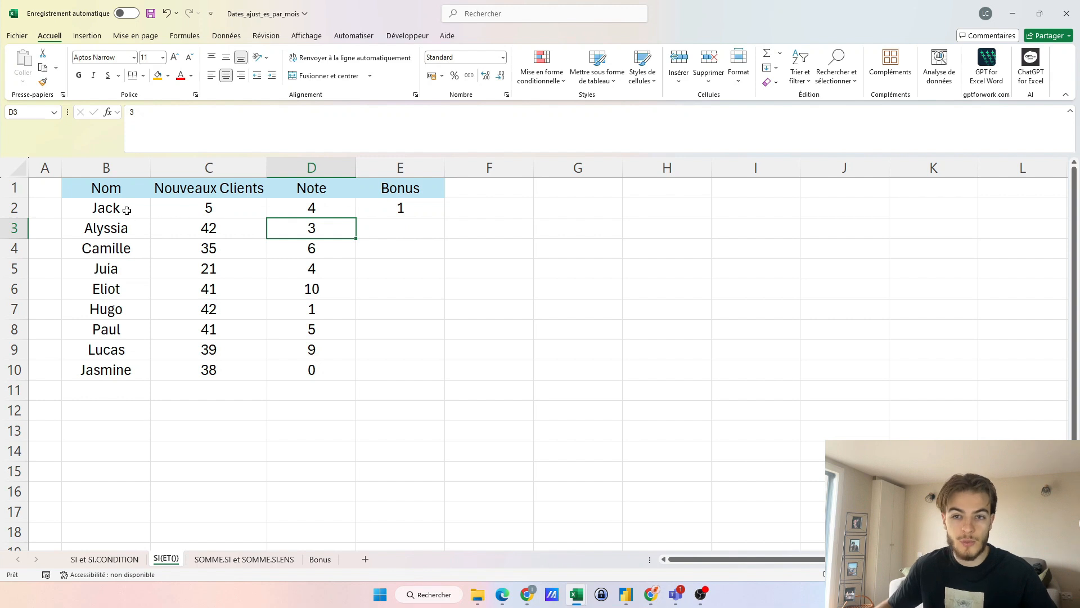
left_click(219, 209)
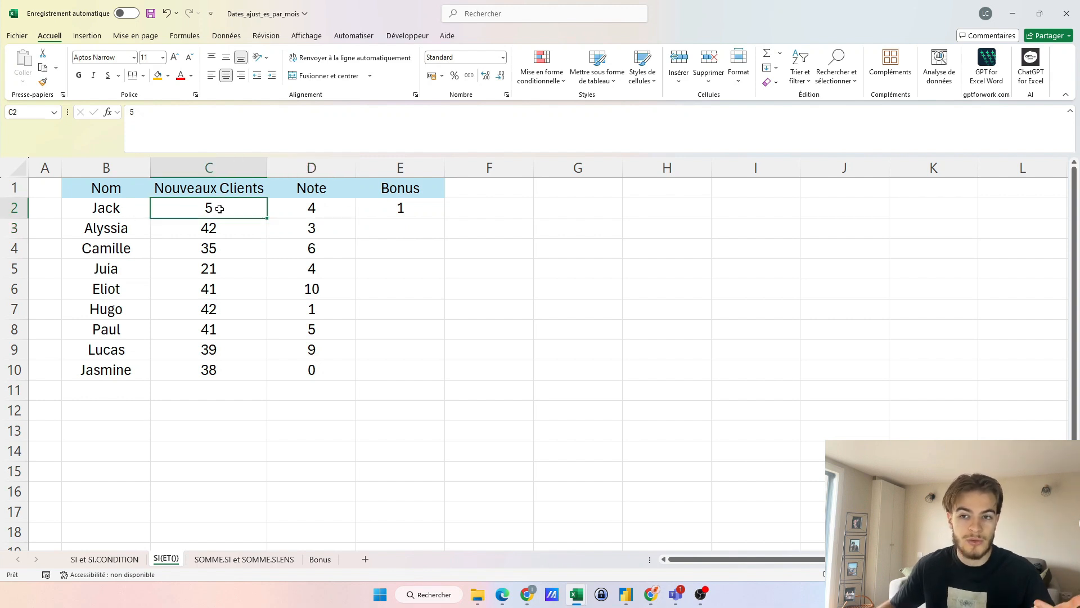
left_click(306, 210)
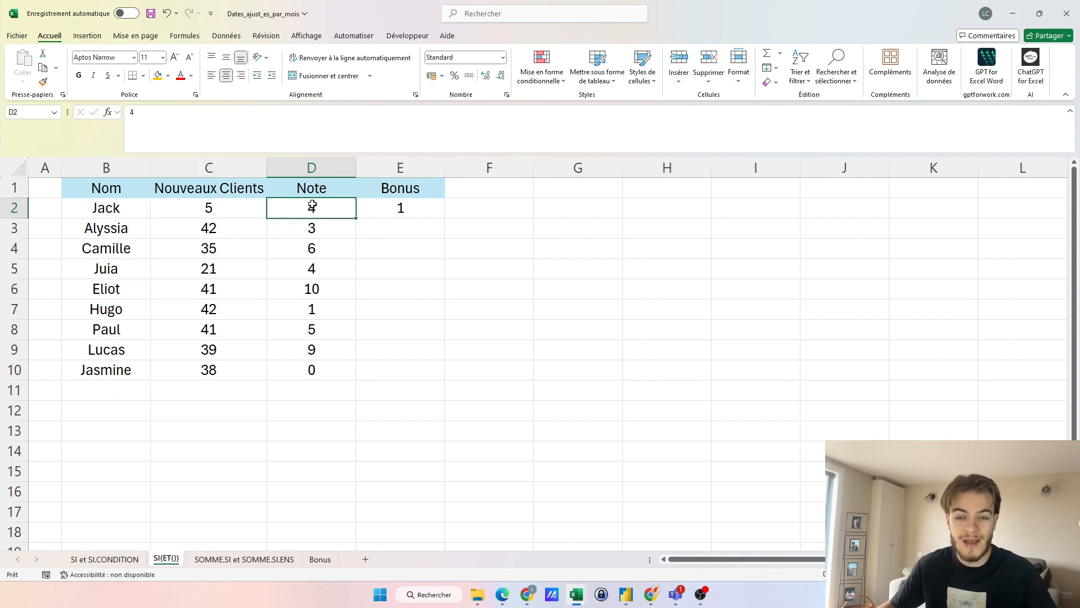
Compare the SI(ET()) formula in E2 with the SI.CONDITIONS formula in E2 of the SI et SI.CONDITION sheet
double_click(383, 207)
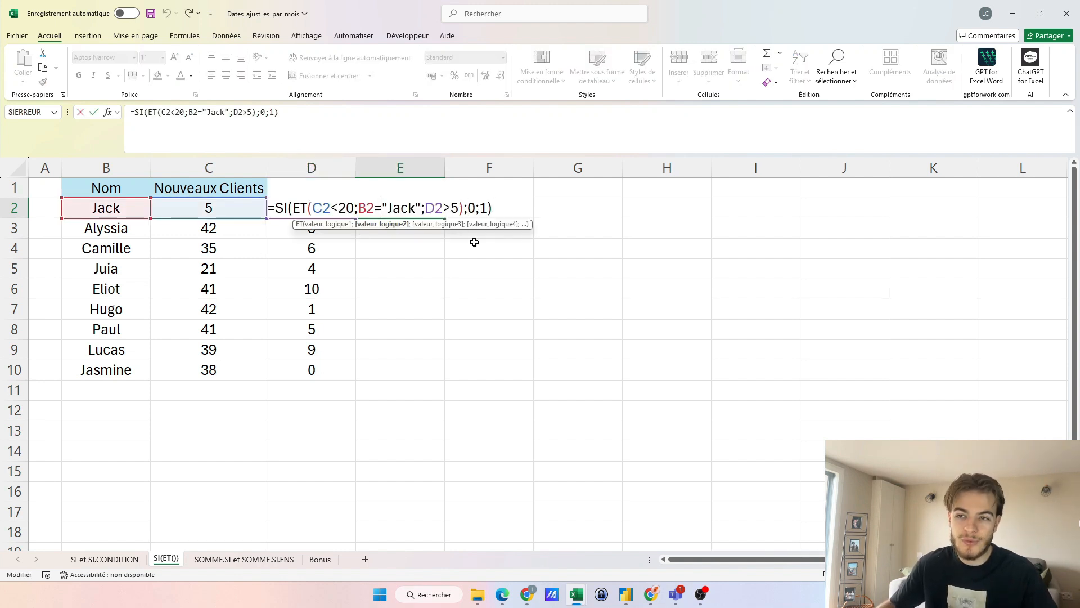
key("Escape")
left_click(104, 559)
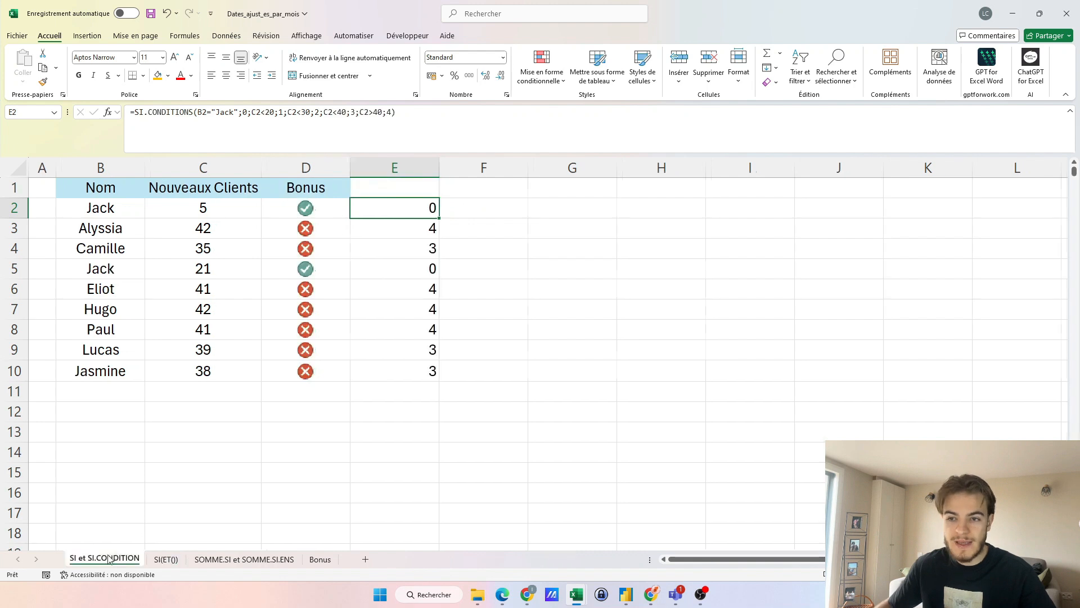
double_click(415, 211)
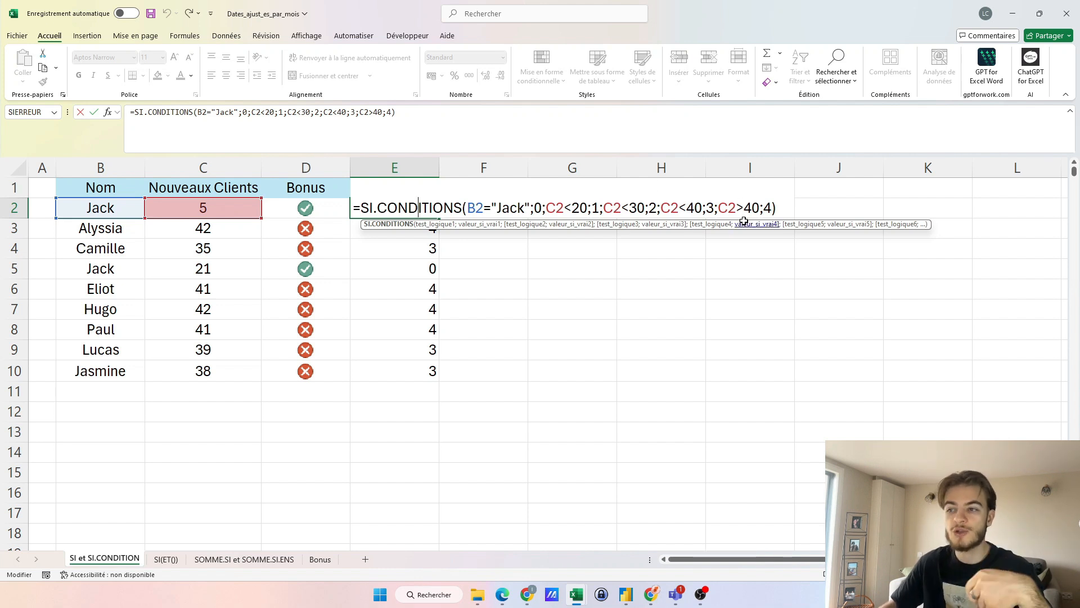
key("Escape")
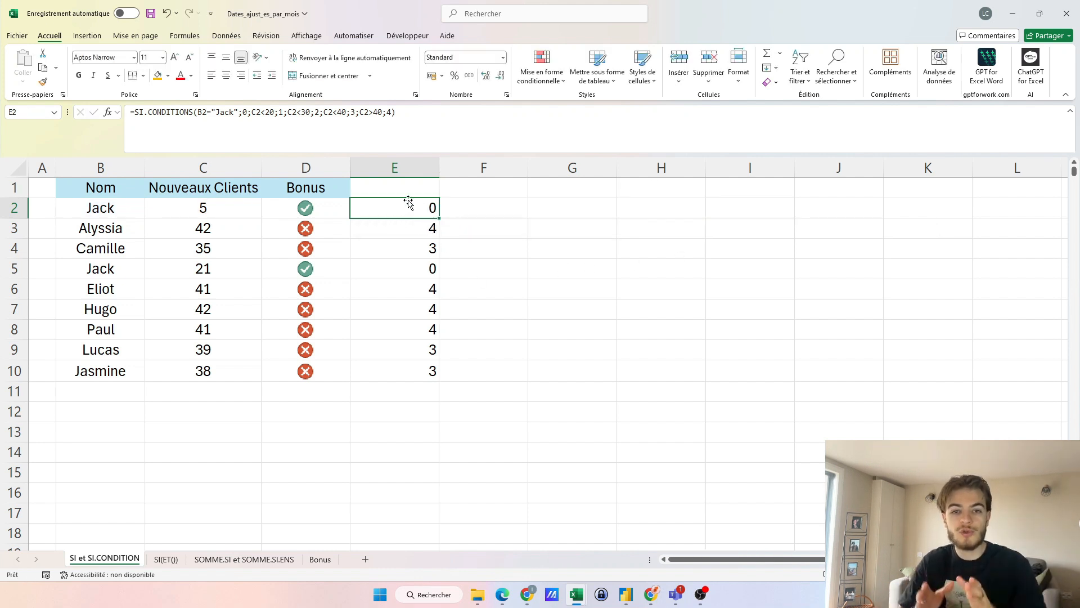
On the SI(ET()) sheet, fill E2 down to E10, and remove the B2 name condition from the formula, refilling the column
left_click(166, 559)
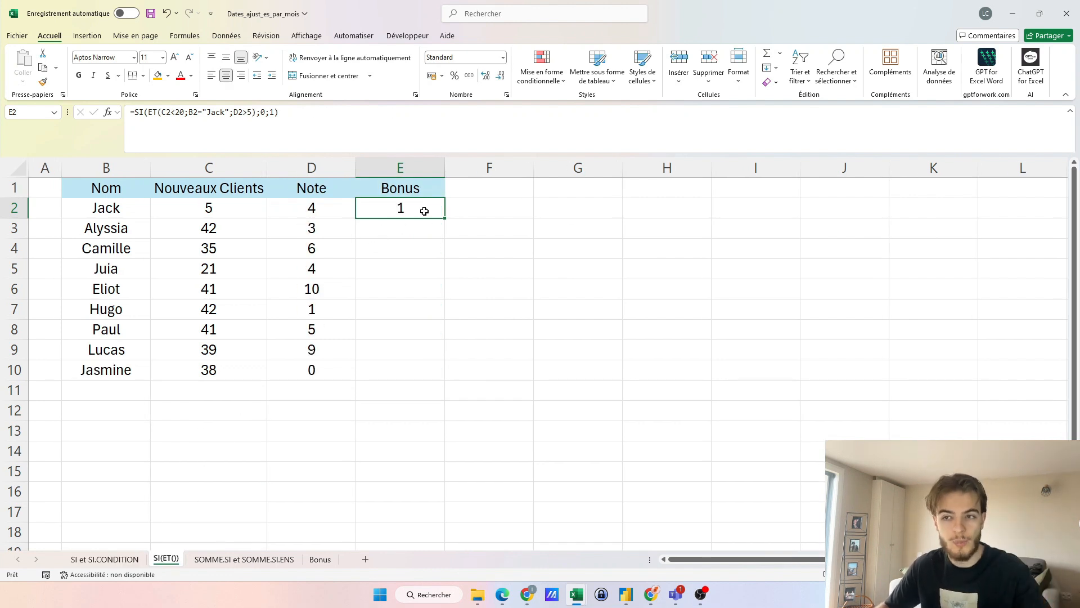
left_click_drag(444, 218, 424, 378)
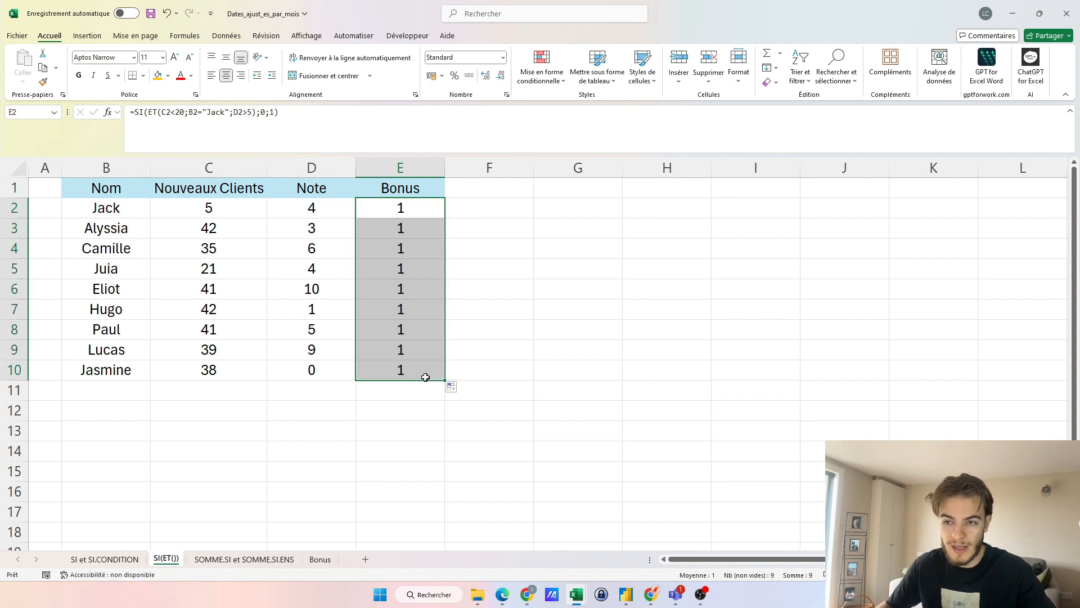
double_click(382, 208)
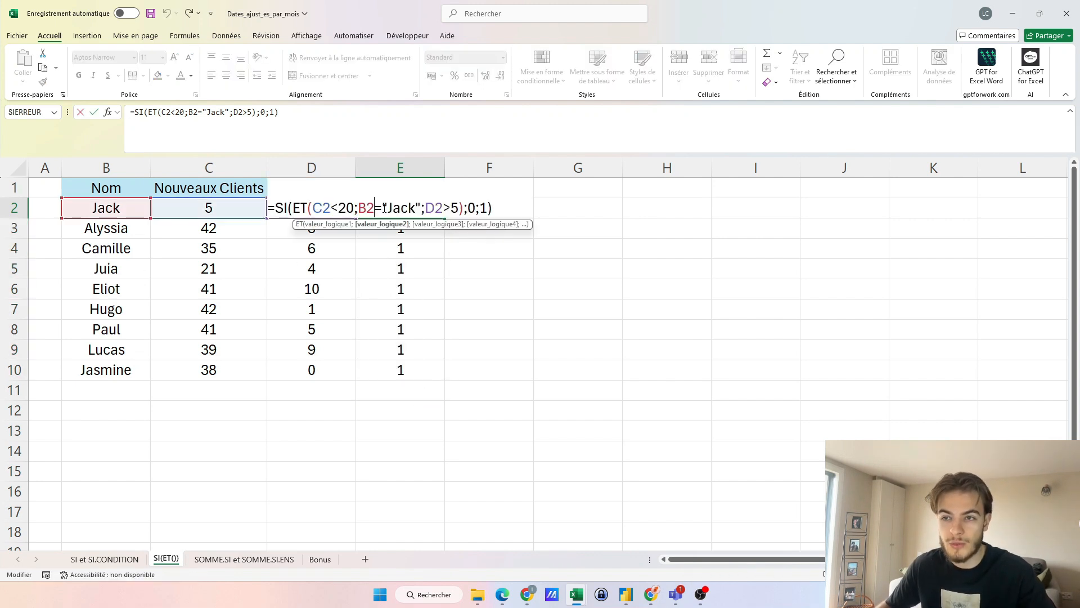
left_click_drag(424, 208, 359, 208)
key("BackSpace")
key("ctrl+Return")
double_click(448, 216)
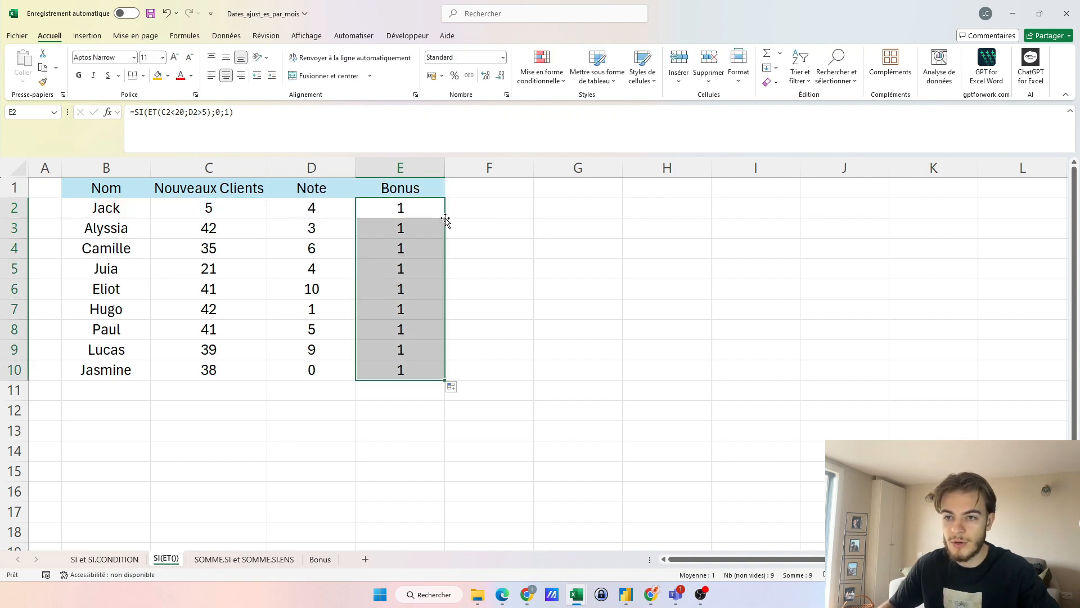
Change the C2 condition in the E2 formula to C2<40 and fill it down to E10
double_click(349, 208)
key("BackSpace")
type("4")
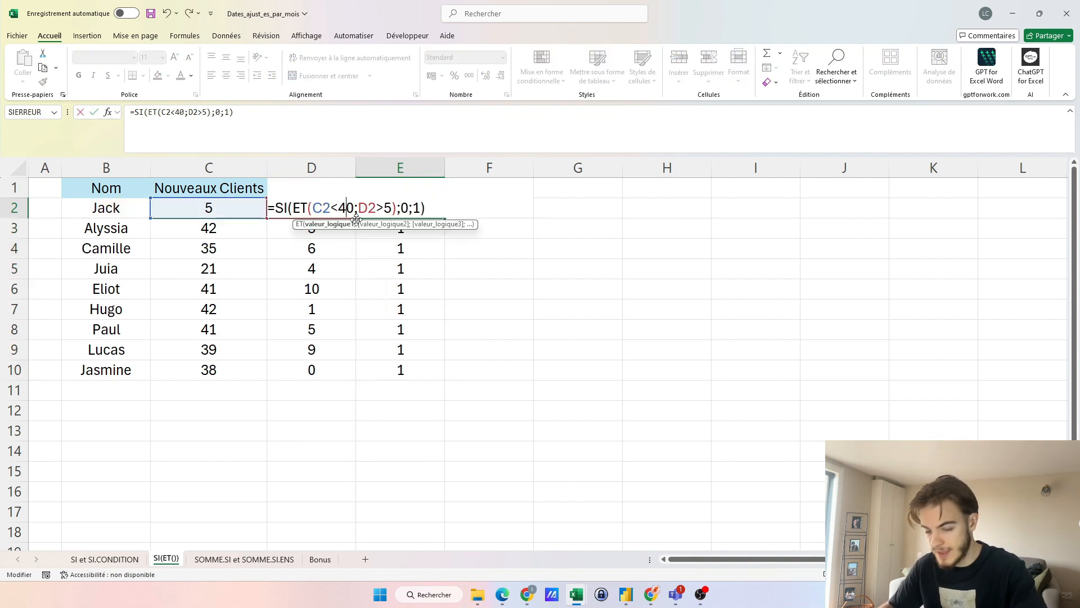
key("Return")
left_click(420, 209)
double_click(445, 218)
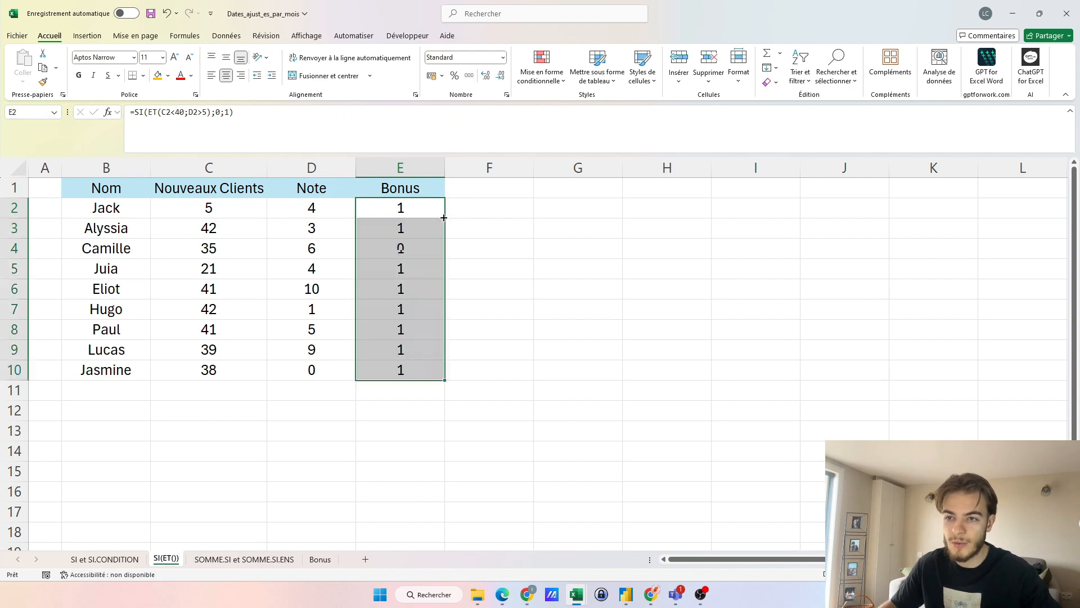
Check the new-client counts and Notes in rows 4 and 9 against their Bonus results
left_click(411, 246)
left_click(250, 249)
left_click(334, 248)
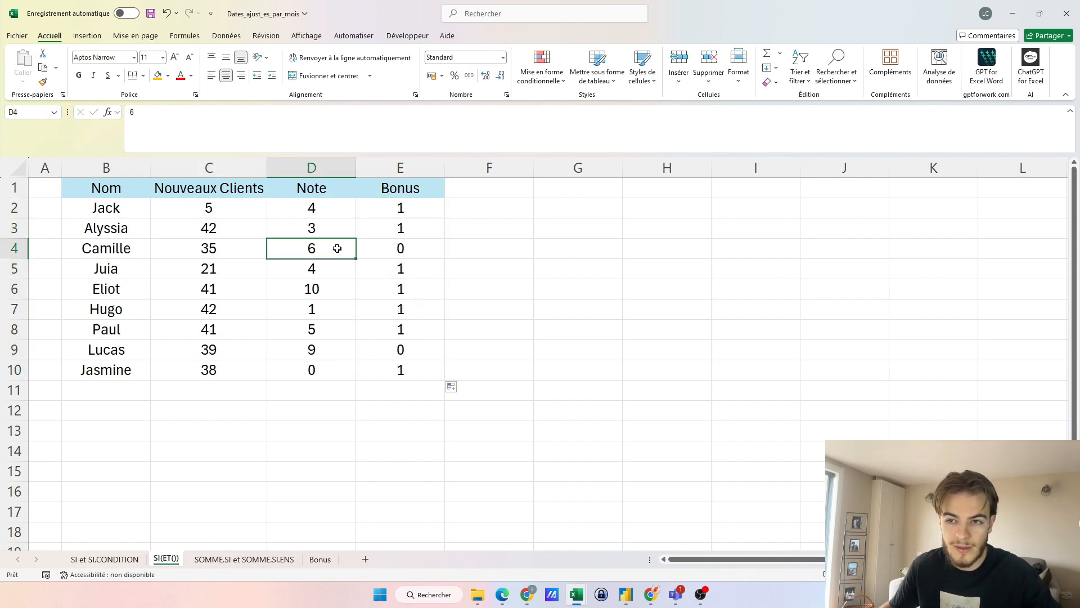
left_click(225, 354)
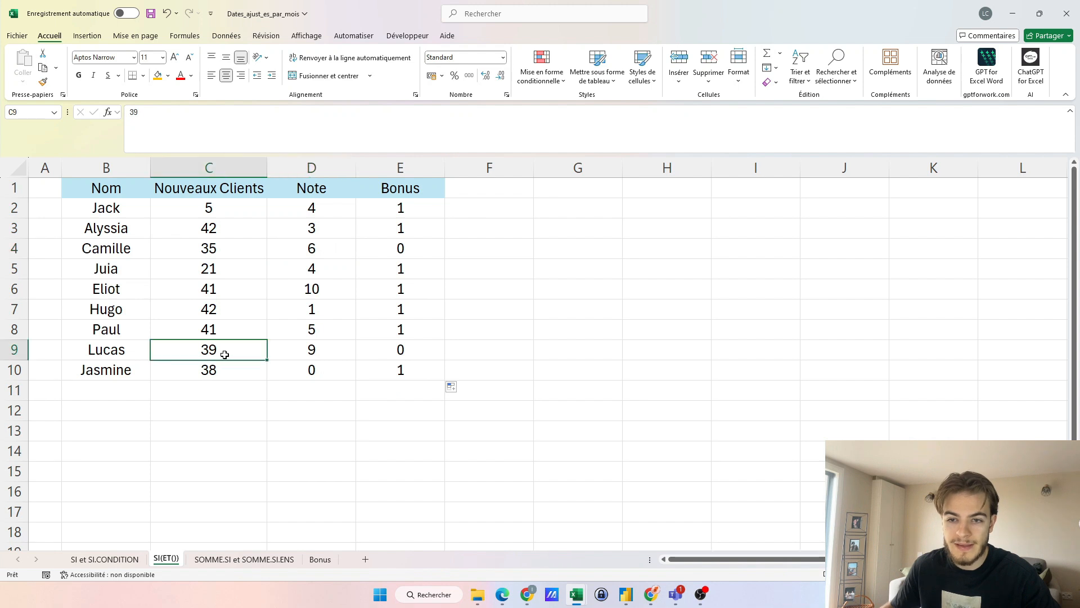
left_click(298, 354)
left_click(578, 248)
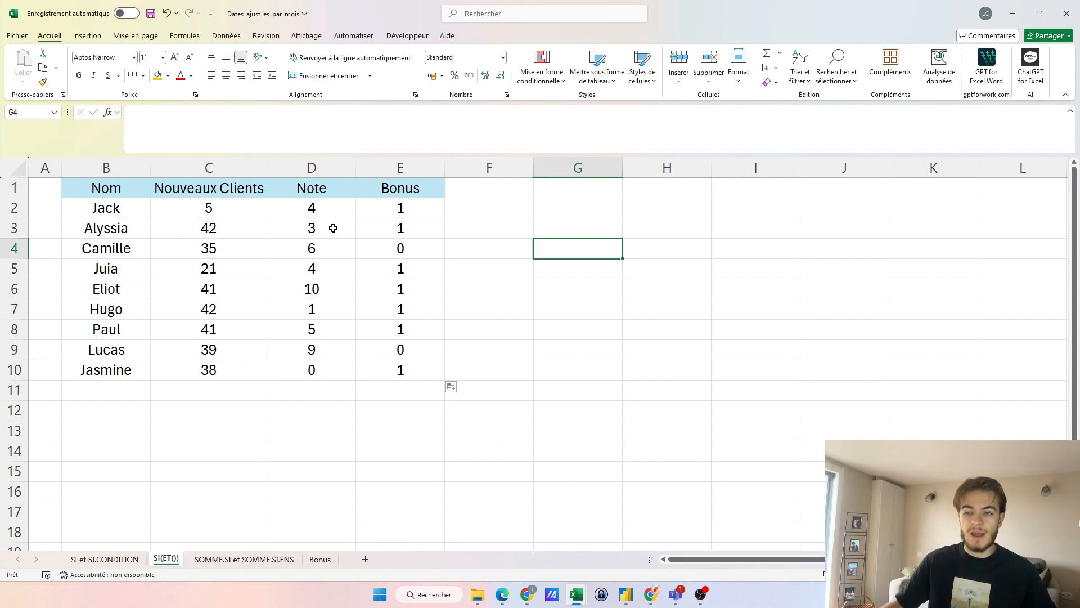
Convert the SI function in E2 to SI.CONDITIONS, keeping the ET test, and delete the final value 1
double_click(401, 204)
left_click(287, 209)
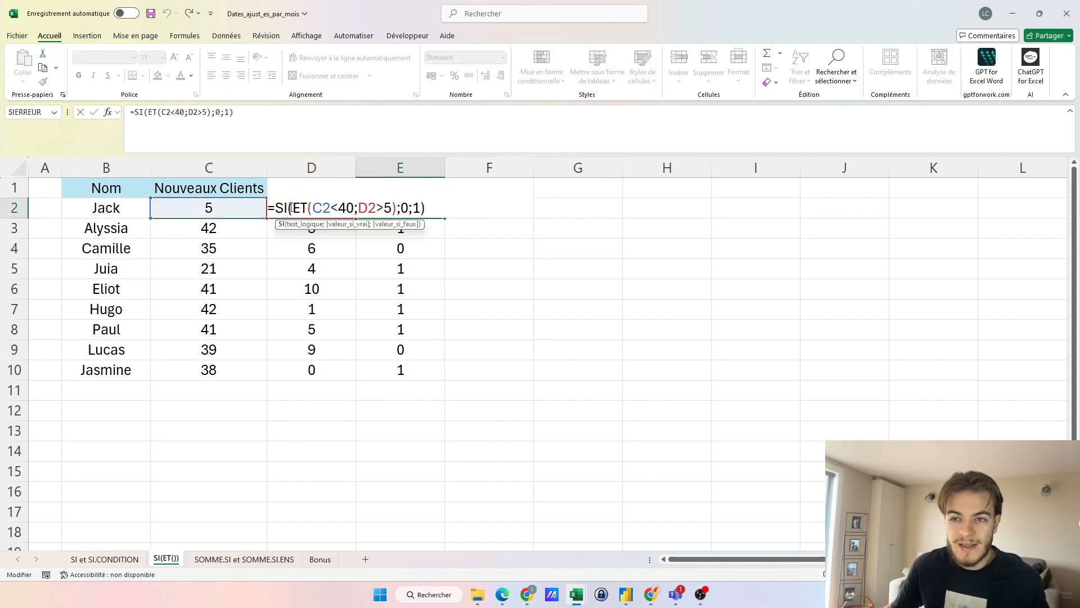
type(".co")
key("Tab")
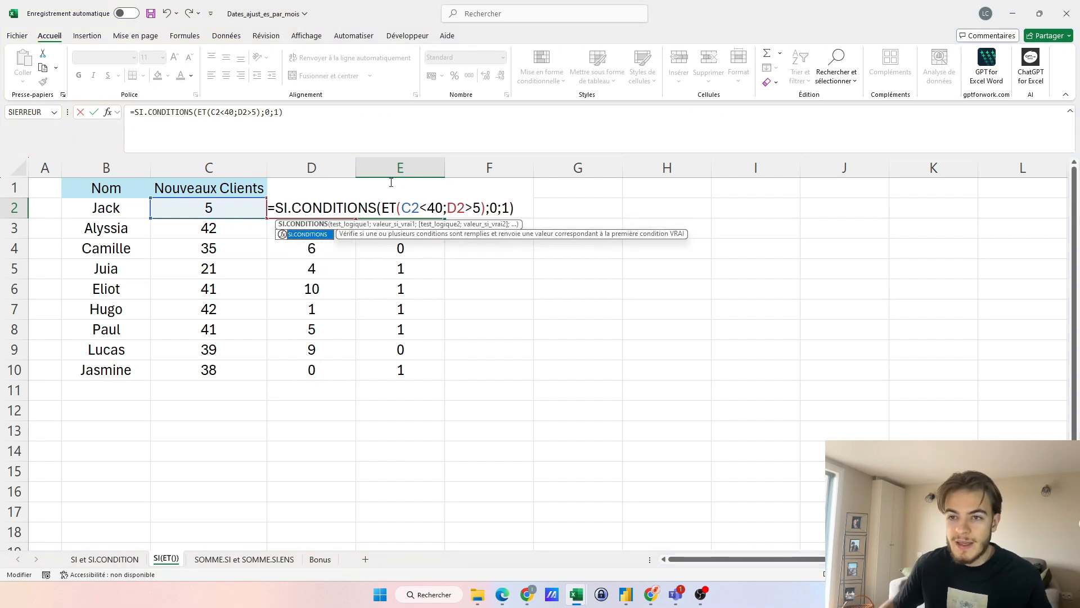
left_click_drag(397, 208, 481, 208)
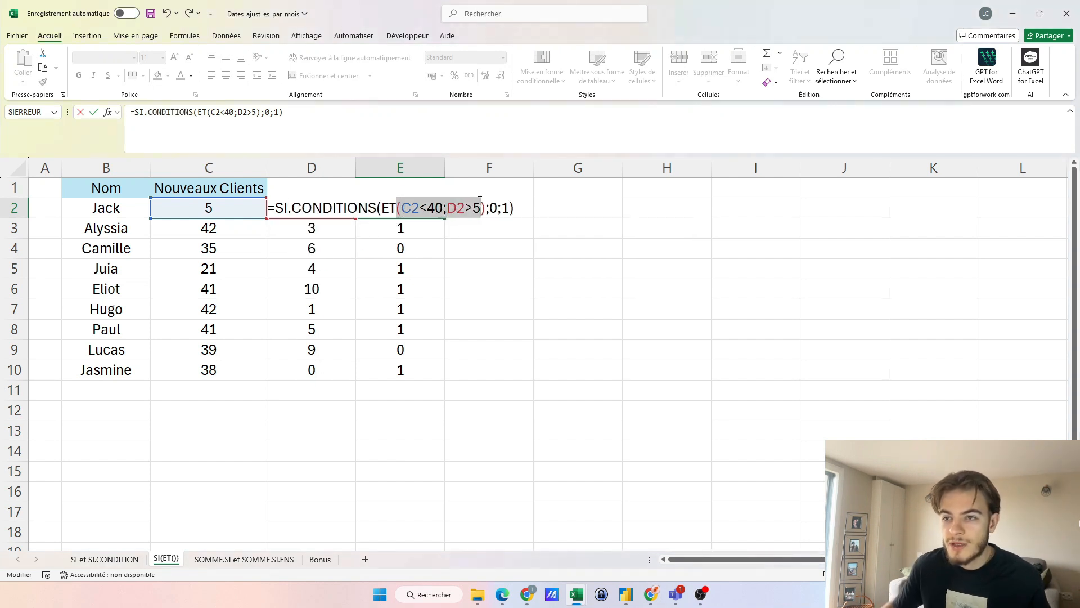
left_click(502, 208)
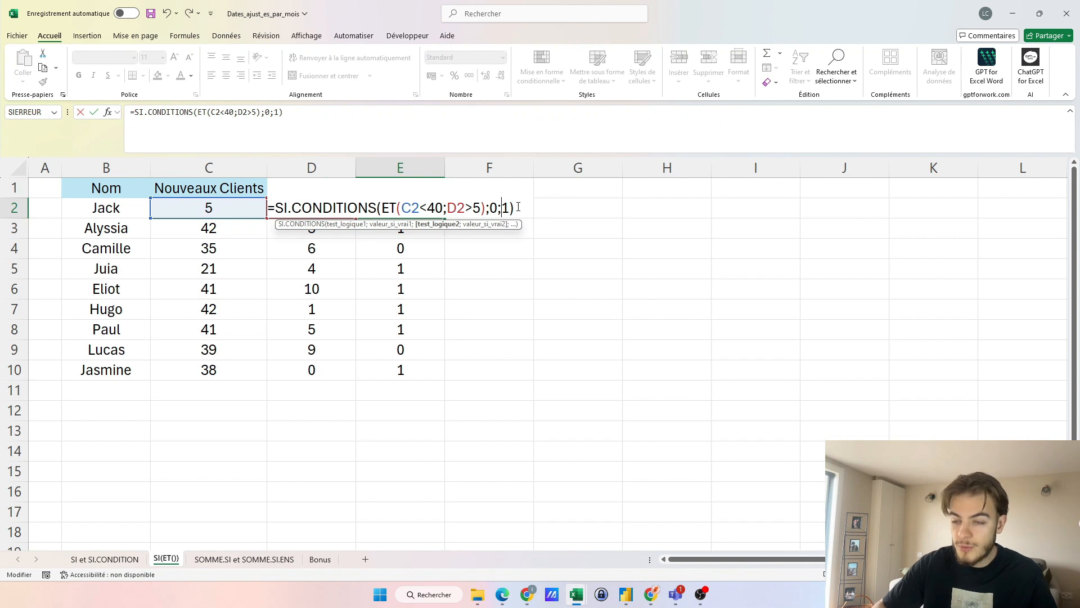
key("Delete")
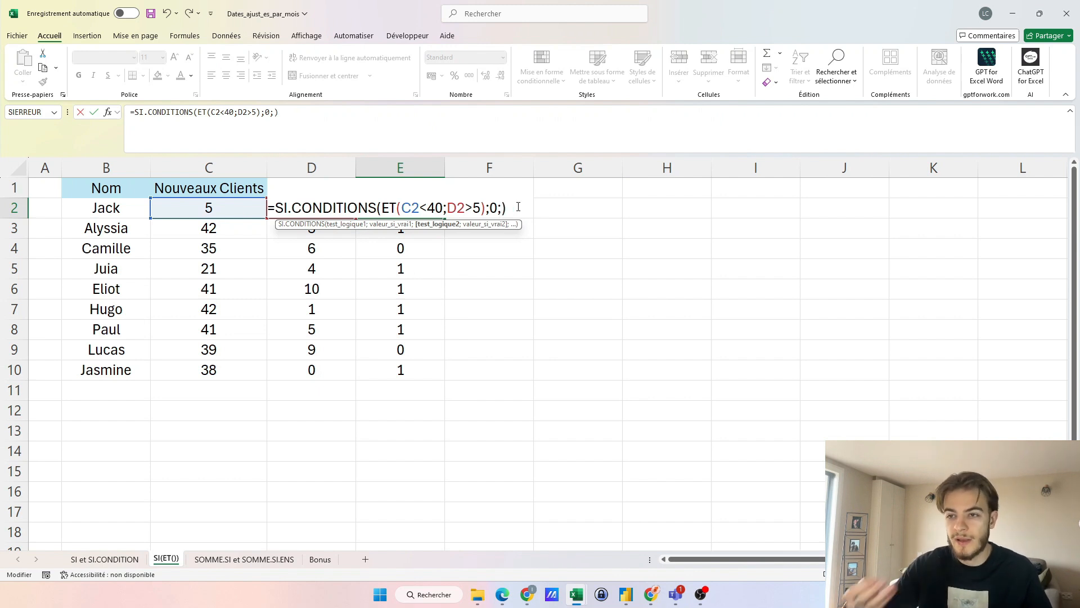
Add a second ET test to the E2 formula with C2>40 as its first condition
type("ET(")
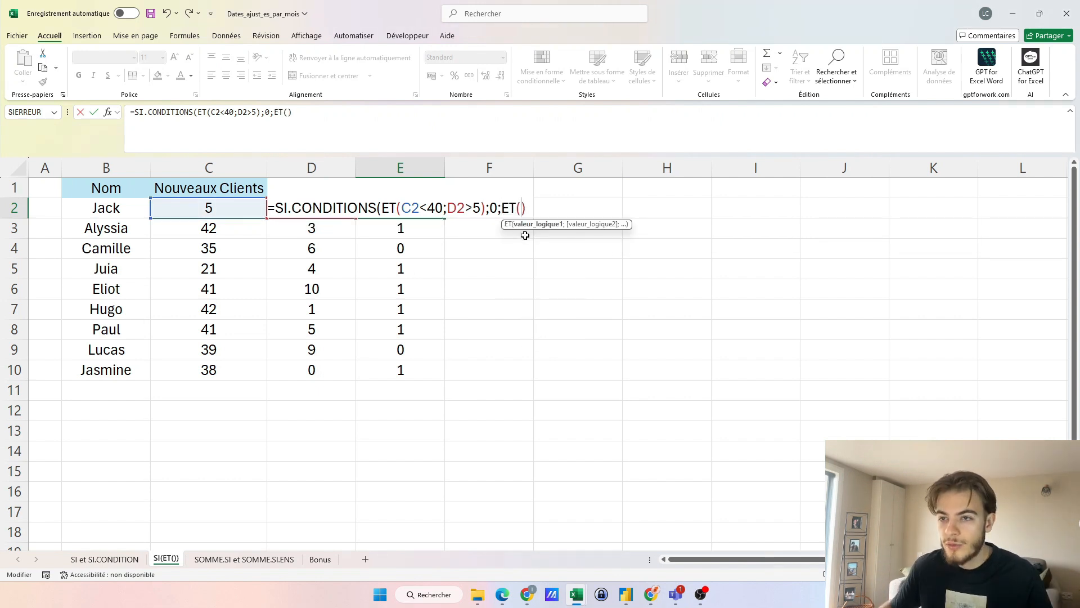
type(">")
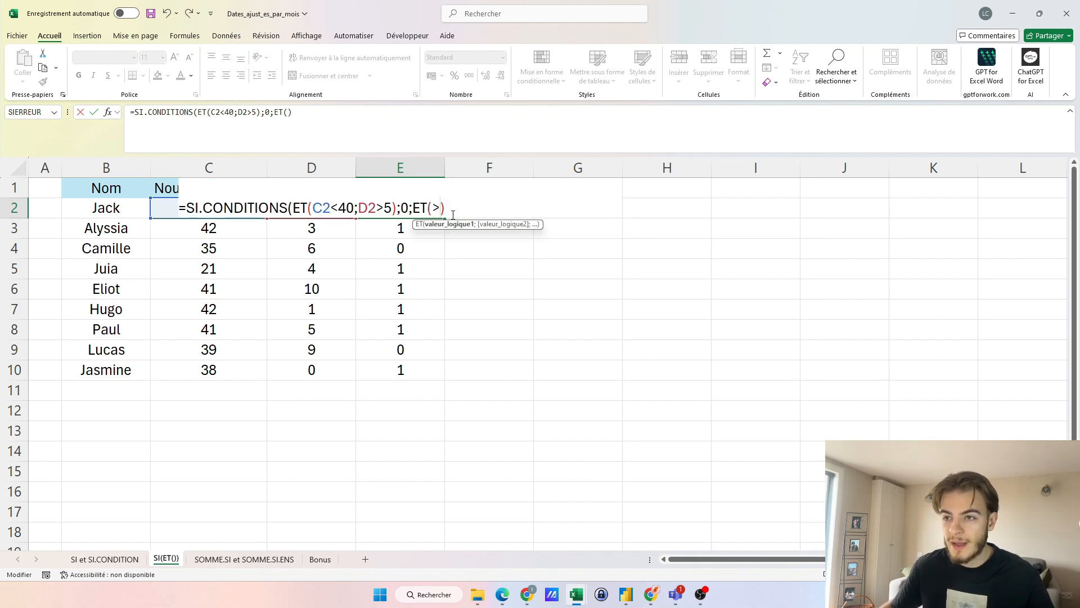
key("Left")
left_click(165, 211)
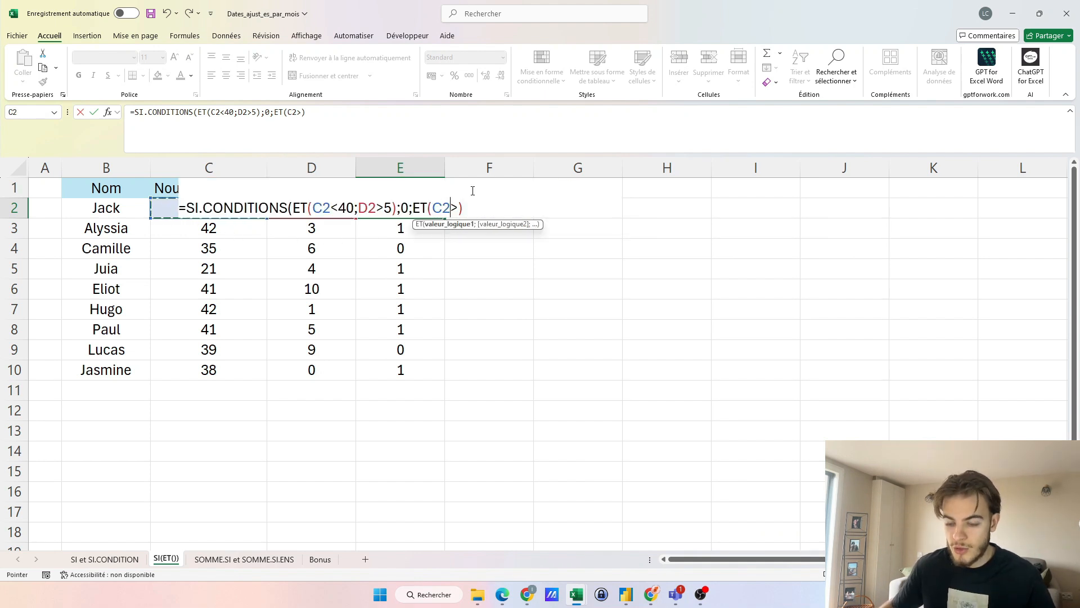
key("Right")
key("F2")
key("Right")
type("40;")
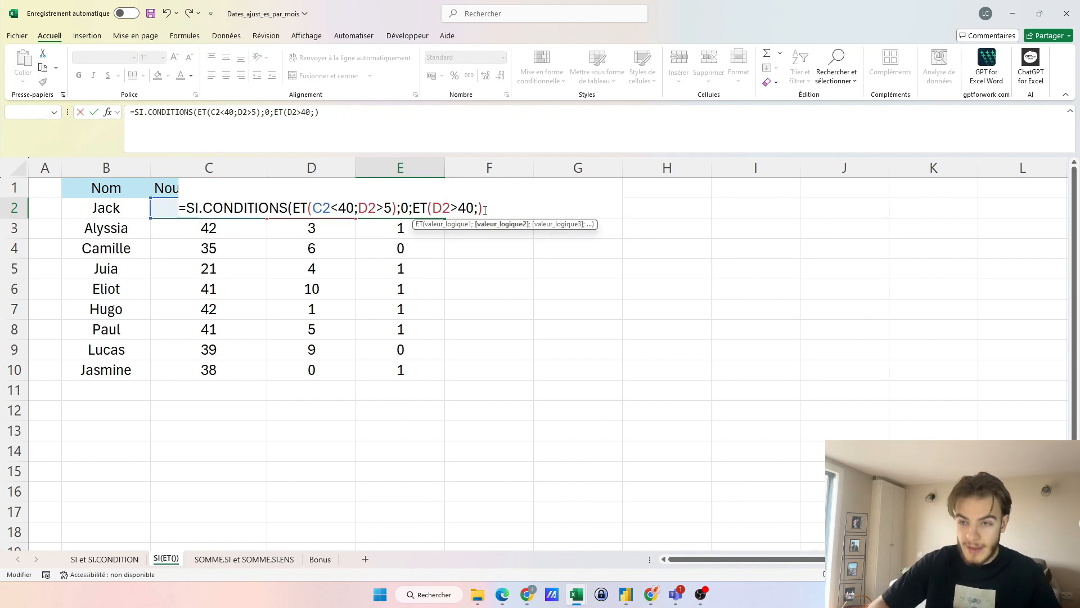
Add D2<3 as the second ET test's other condition and fix the closing parentheses
left_click(305, 232)
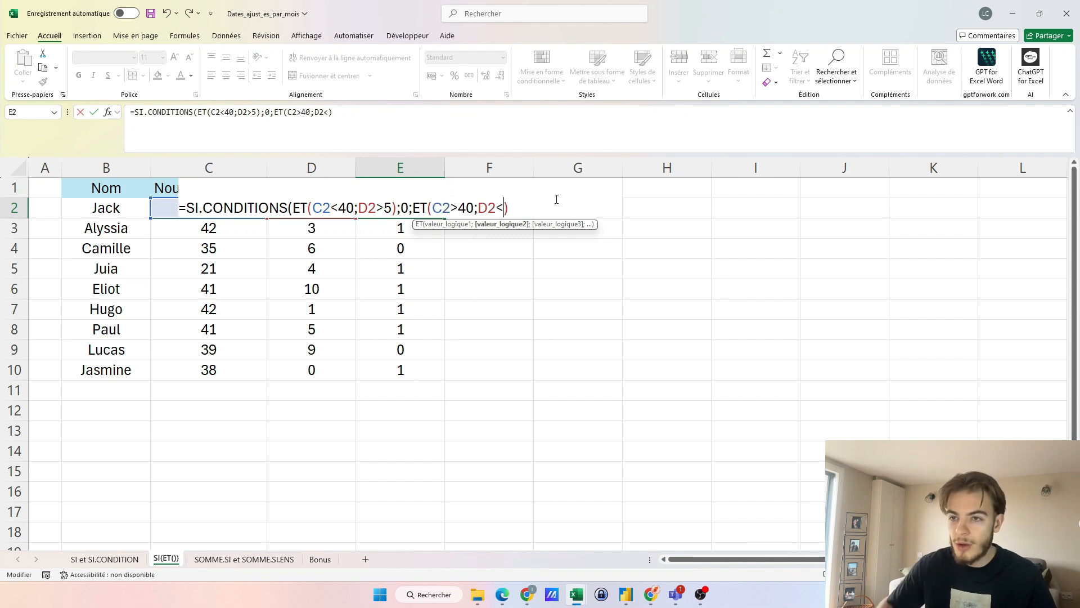
type("3")
key("Right")
type(";")
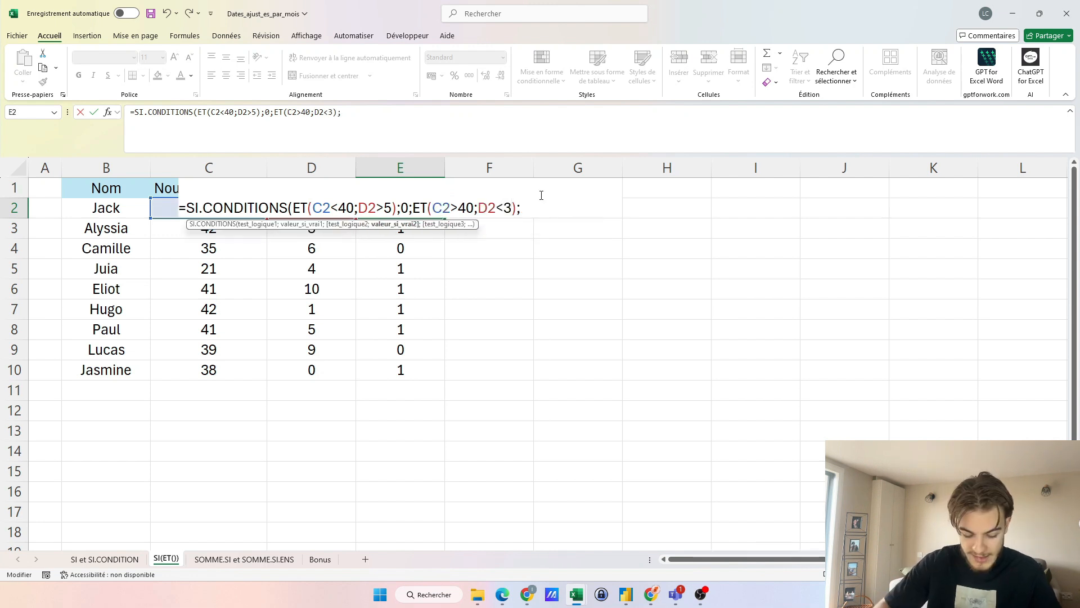
key("BackSpace")
type(")")
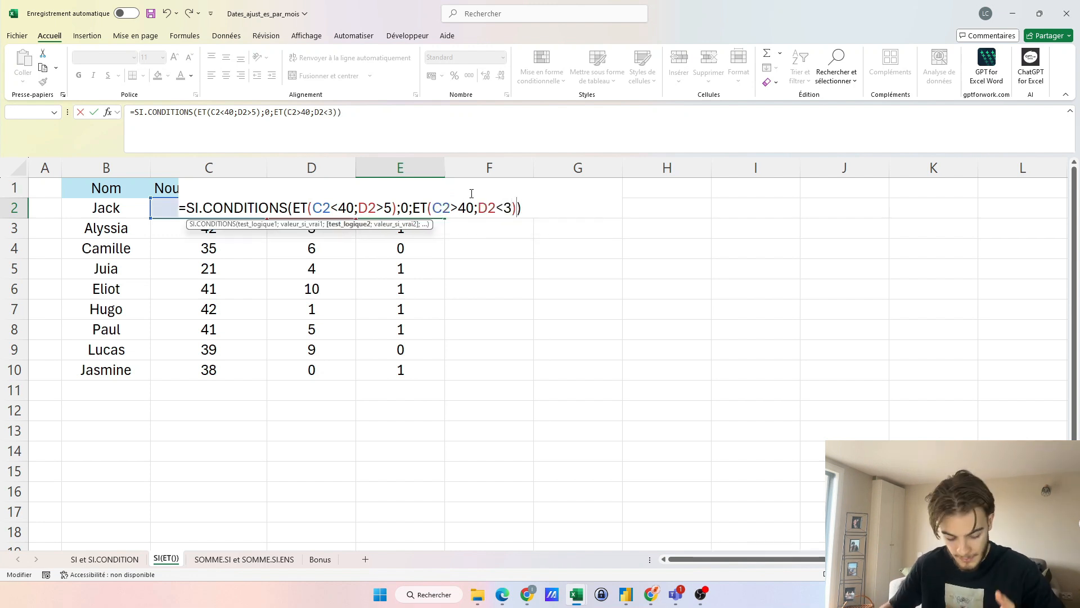
Make the second ET test return 1, and add a third test C2>0 that returns 2
type(";1")
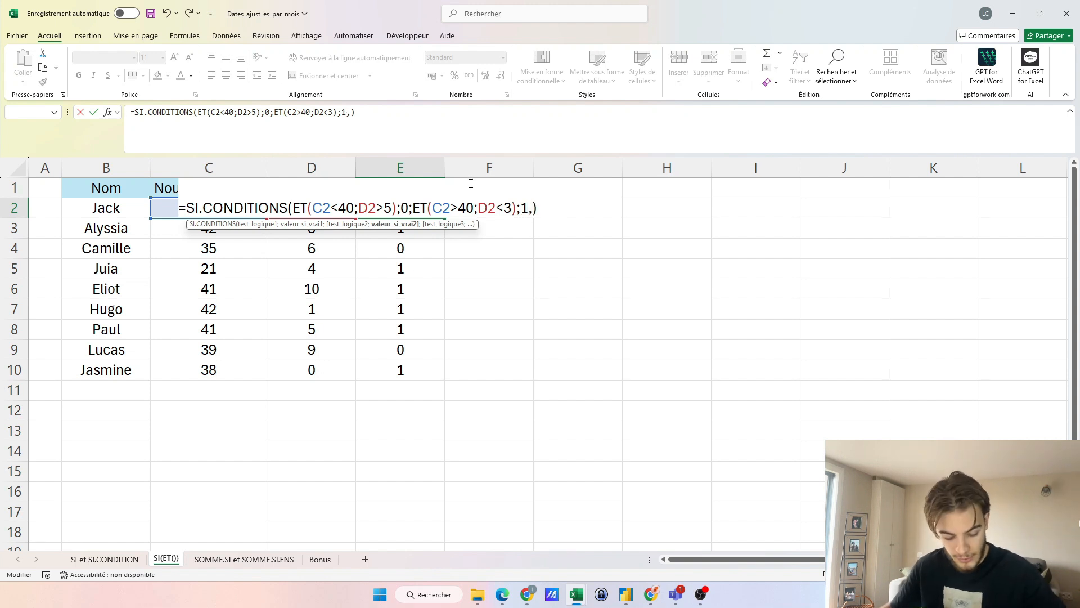
type(",")
key("BackSpace")
type(";")
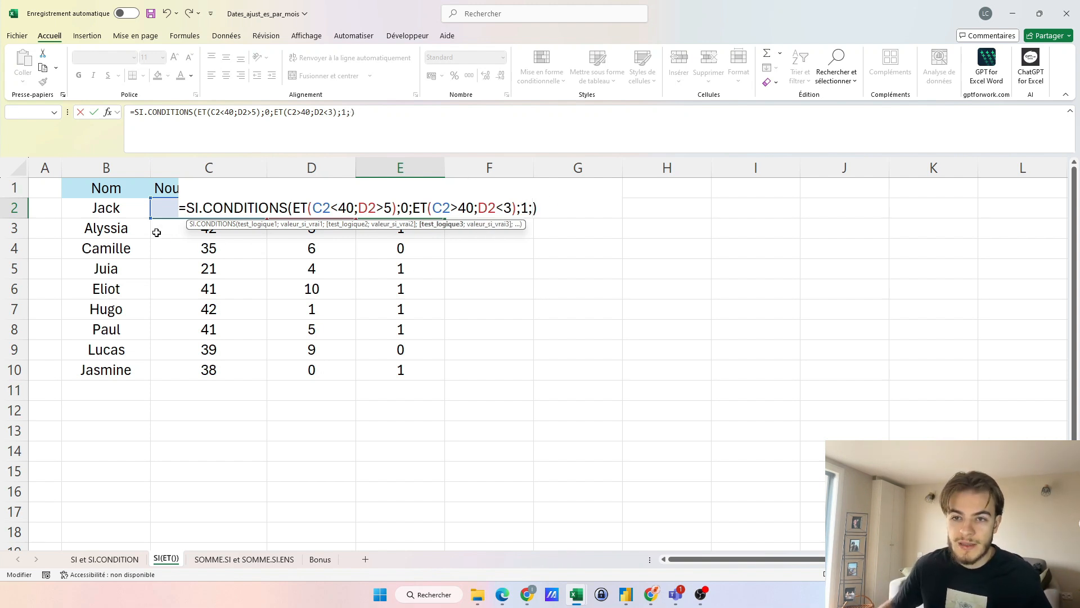
left_click(166, 210)
type(">")
type("0;2")
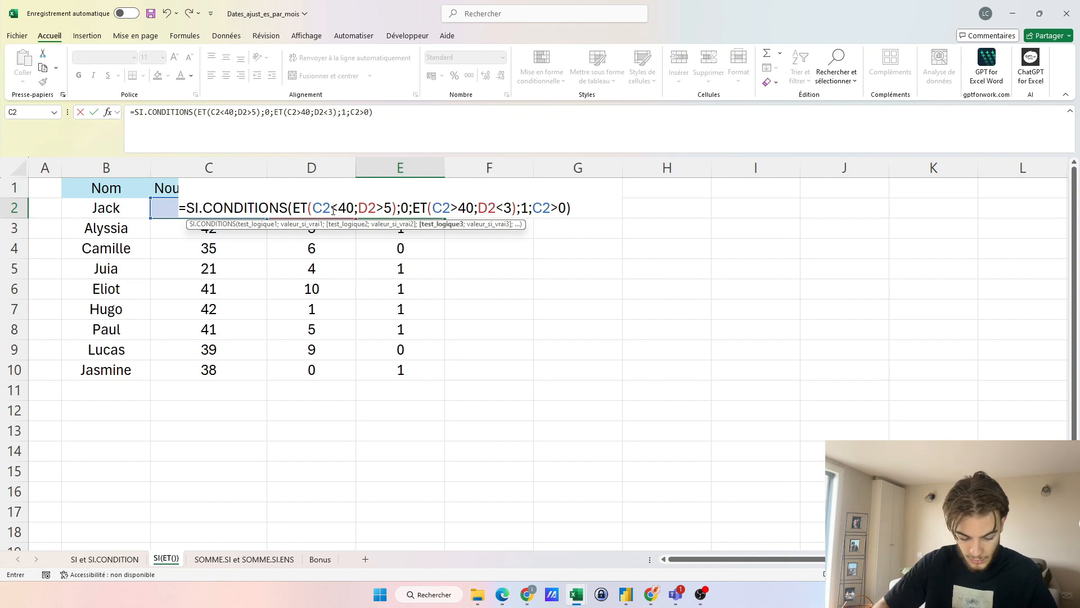
Confirm the SI.CONDITIONS formula in E2 and fill it down the Bonus column to E10
key("Return")
left_click(401, 208)
left_click_drag(444, 218, 442, 373)
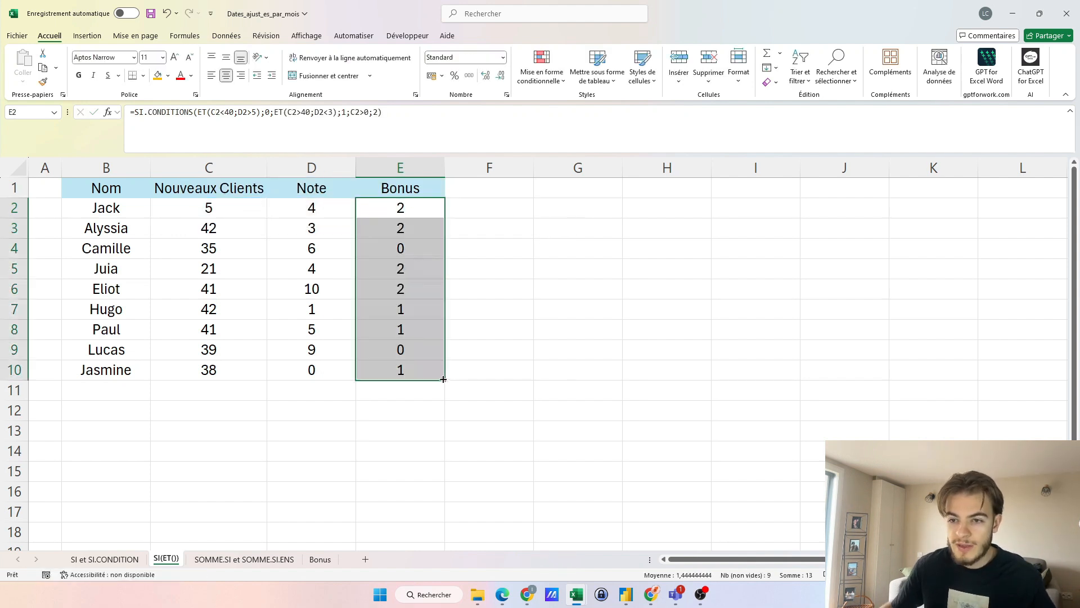
Review the ET tests in the E2 formula against the new-client count and Note in row 2
left_click(415, 210)
double_click(415, 210)
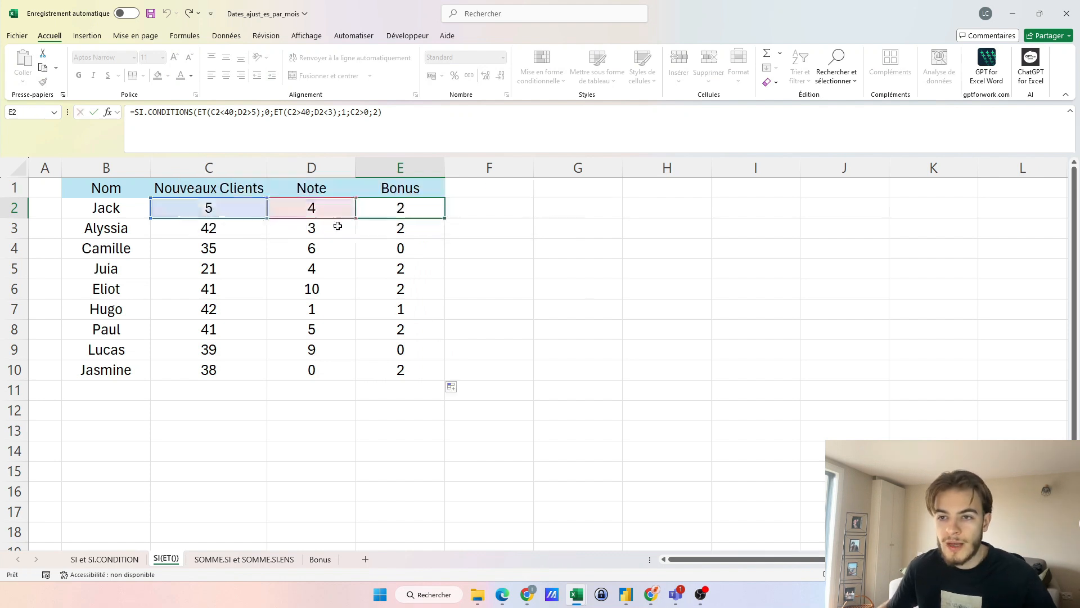
key("Escape")
left_click(316, 209)
double_click(403, 209)
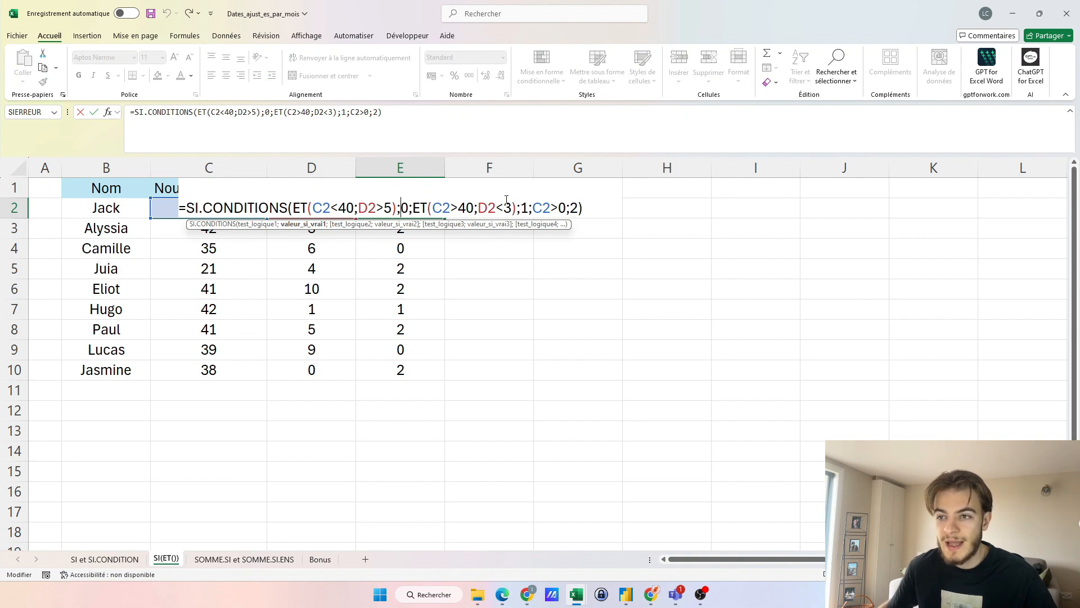
Review the SI.CONDITIONS formulas in E2, E3, E4 and E7 against each row's new-client count and Note
key("Escape")
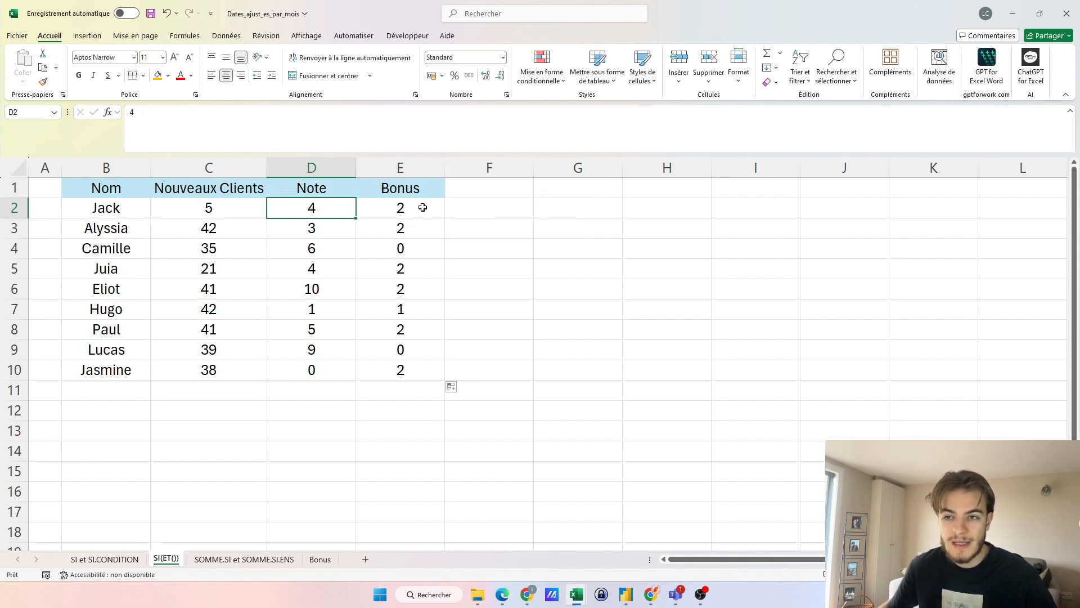
double_click(422, 208)
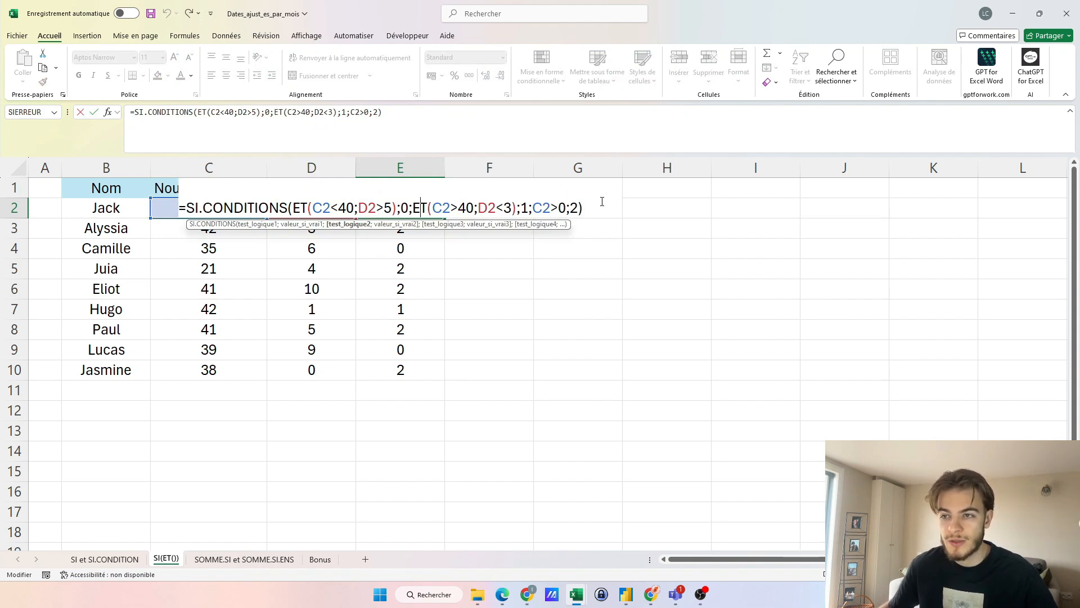
key("Escape")
left_click(422, 228)
double_click(422, 228)
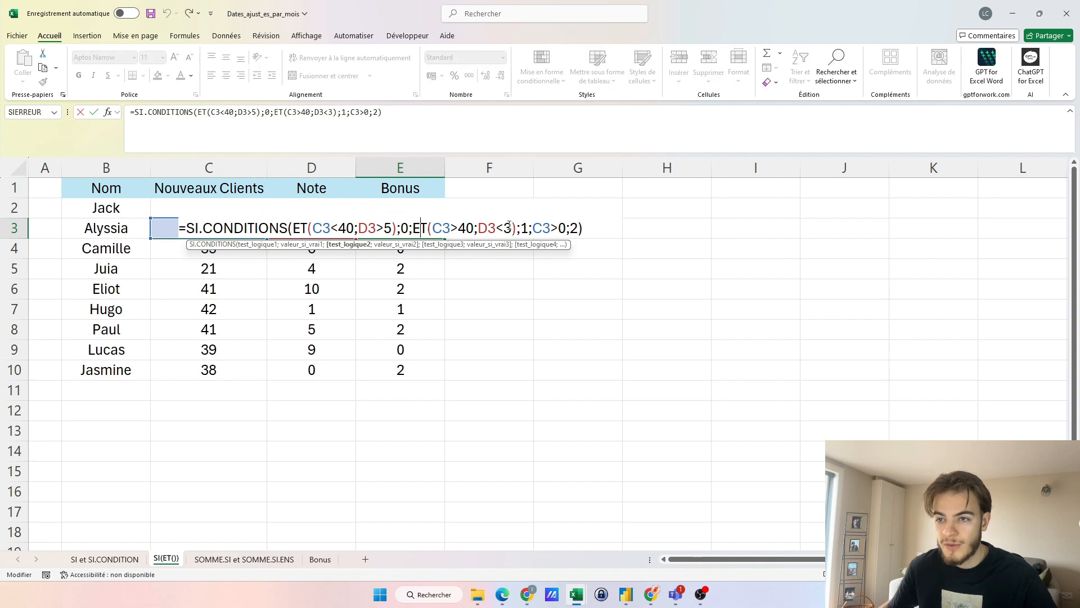
key("Escape")
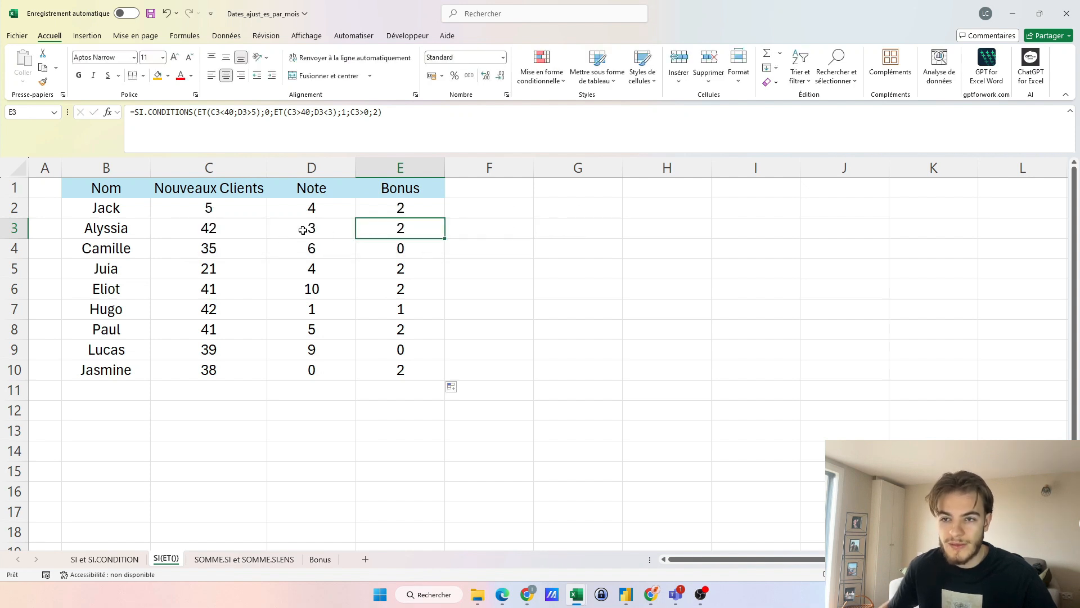
double_click(415, 248)
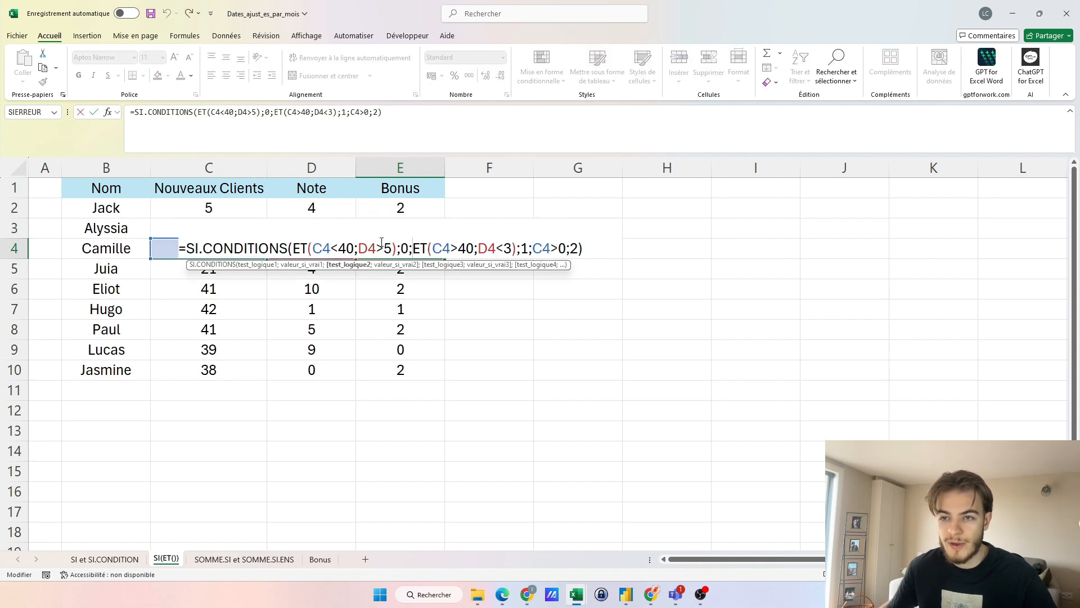
key("Escape")
double_click(408, 309)
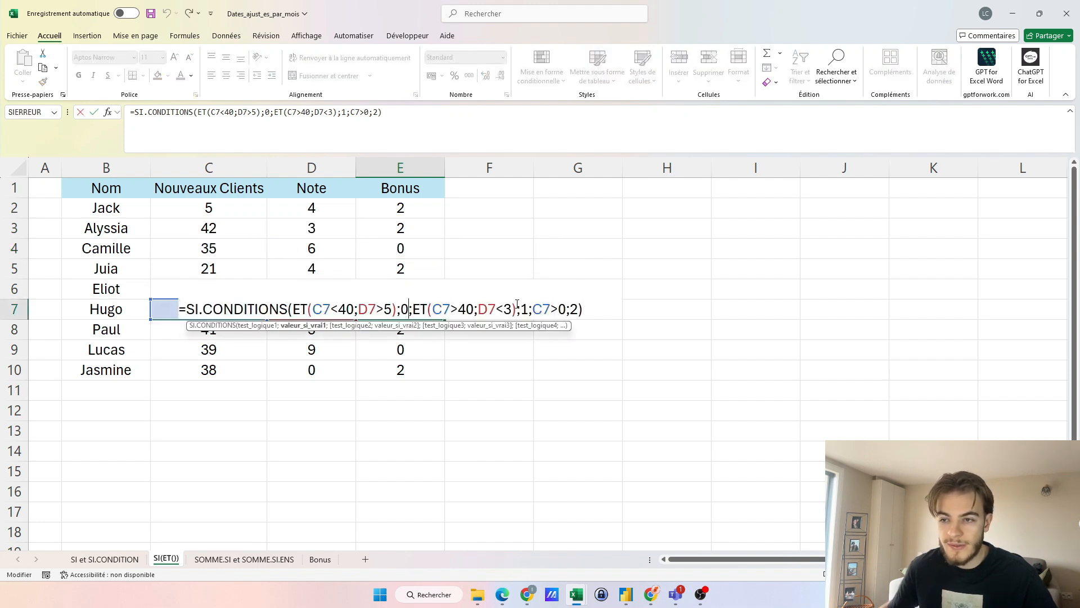
key("Escape")
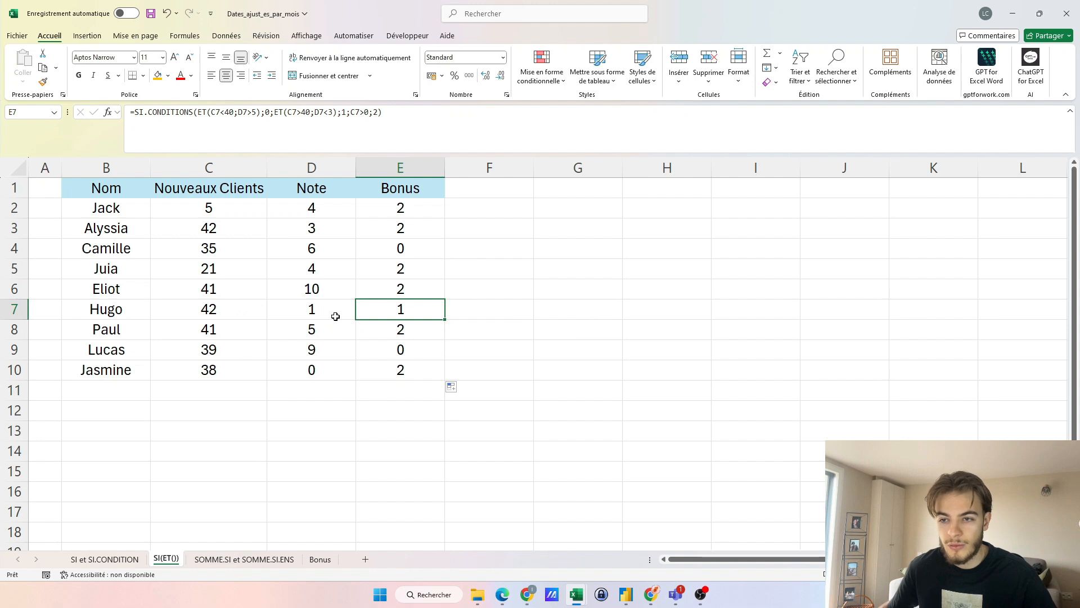
Change the second ET test's Note condition in E2 to D2<=3 and fill the formula down the Bonus column to E10
double_click(414, 209)
left_click(507, 208)
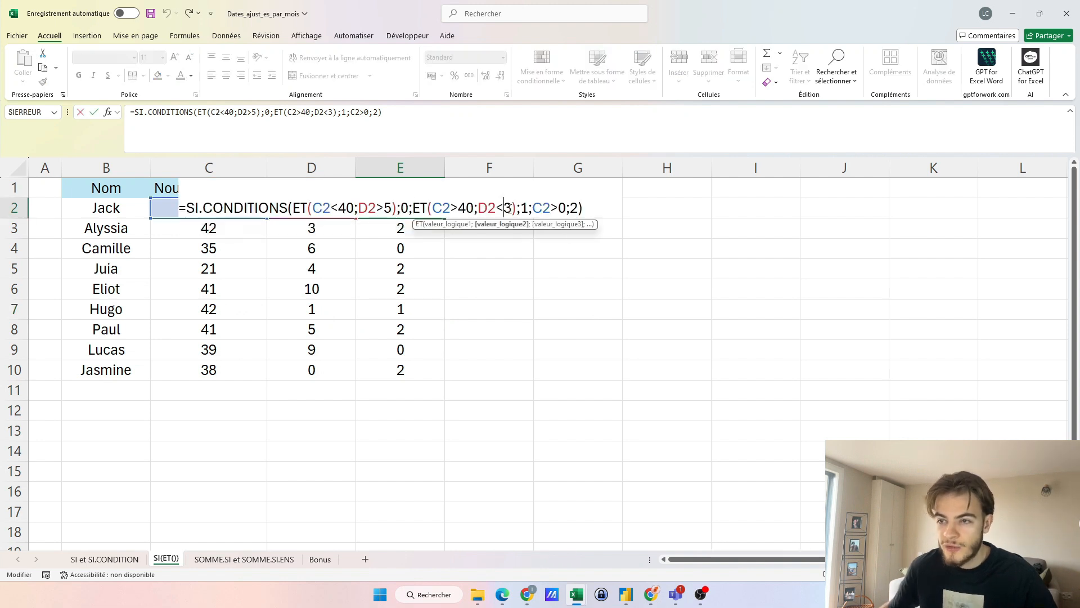
type("=")
key("ctrl+Return")
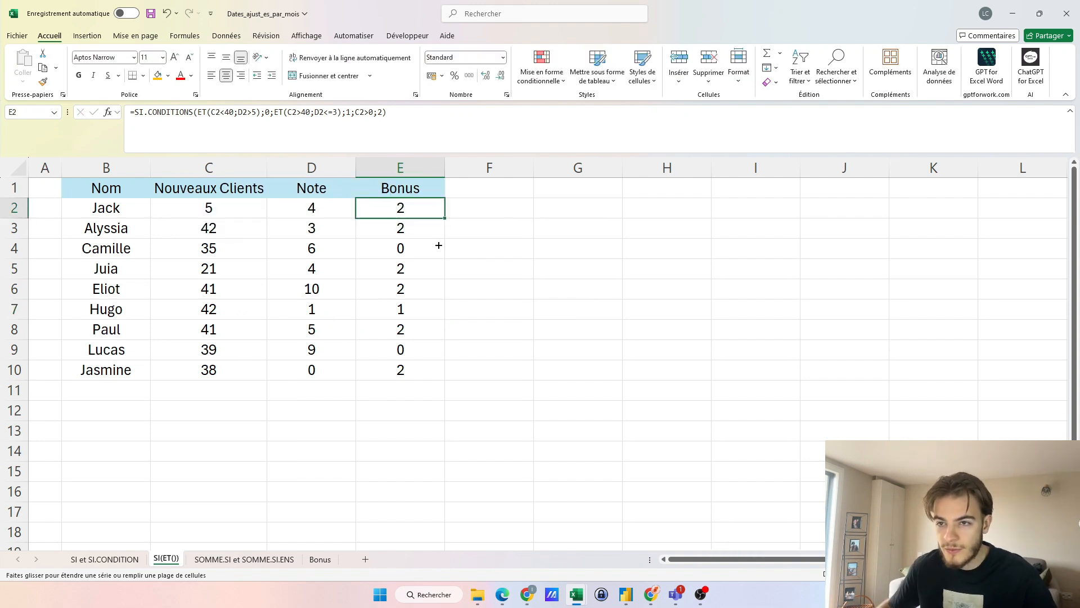
double_click(444, 217)
left_click(417, 225)
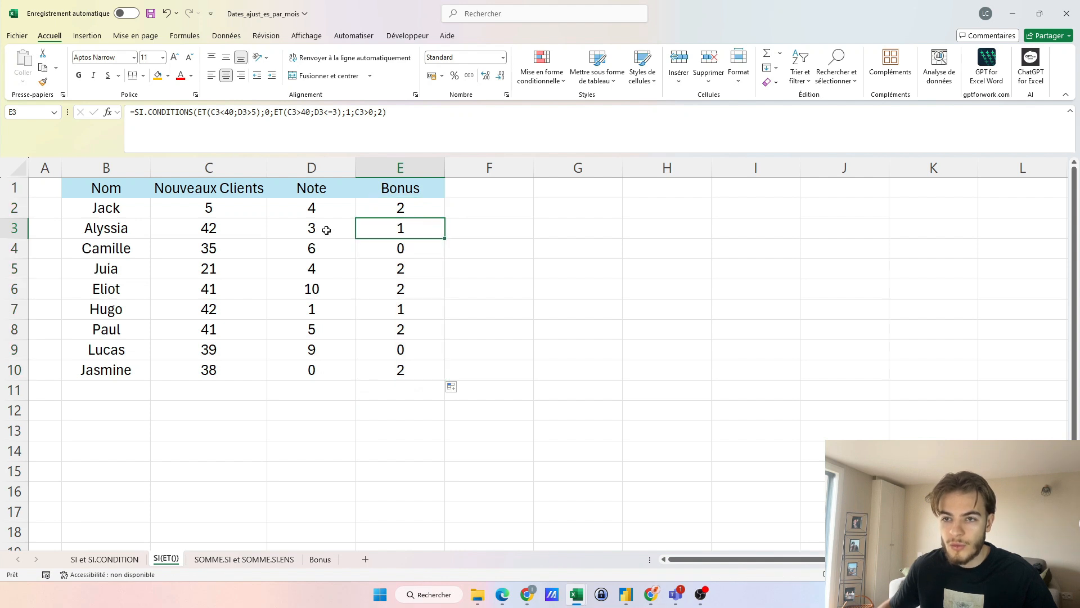
double_click(420, 227)
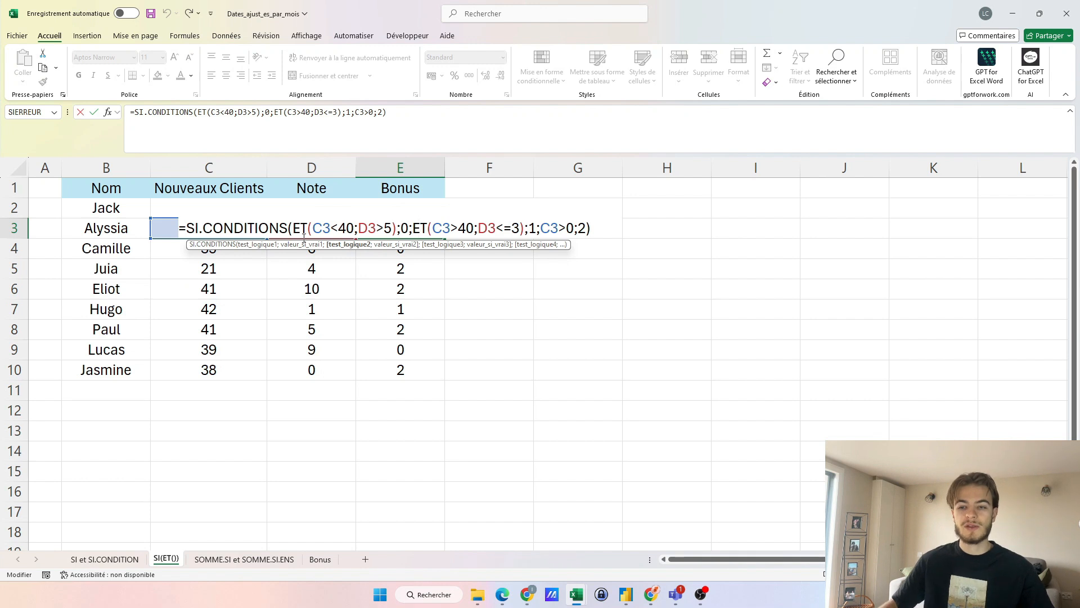
key("Escape")
Add a conditional formatting rule to E2:E10 that highlights cells equal to 2 with light red fill and dark red text
left_click_drag(366, 210, 379, 377)
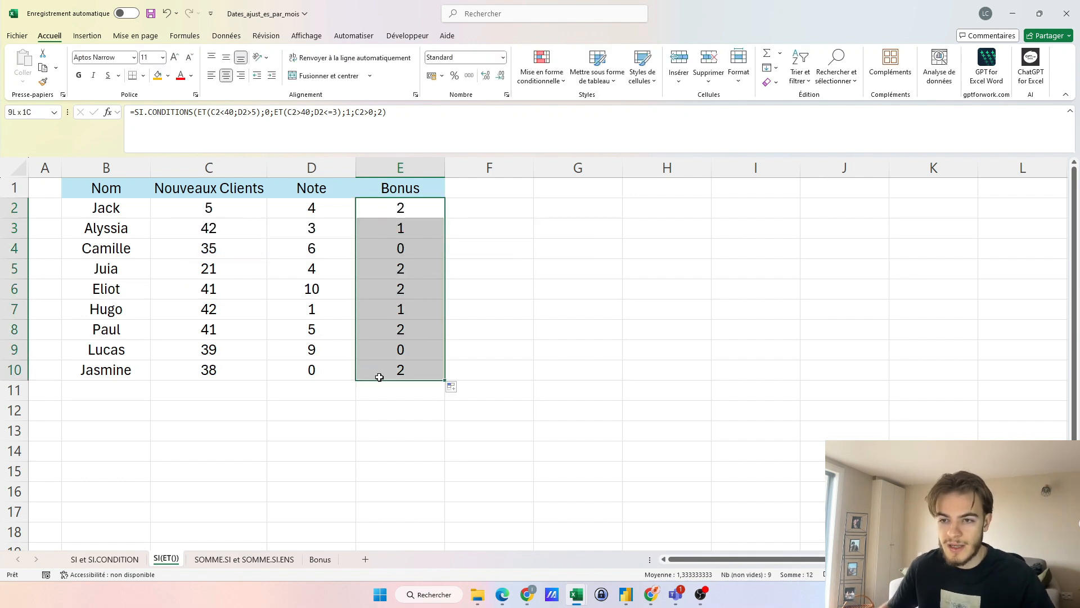
left_click(550, 82)
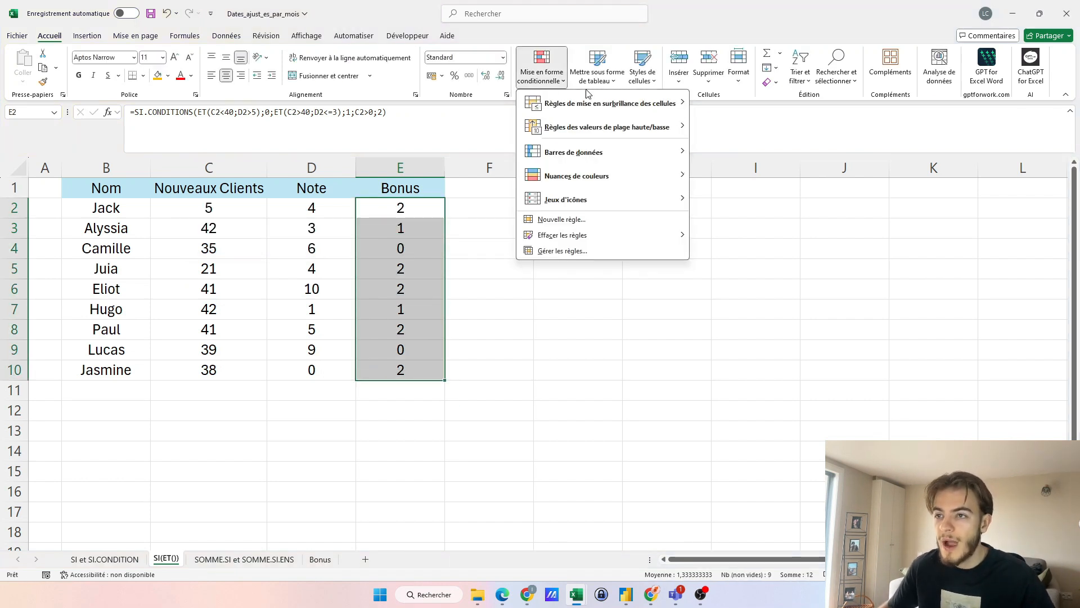
mouse_move(591, 104)
left_click(734, 172)
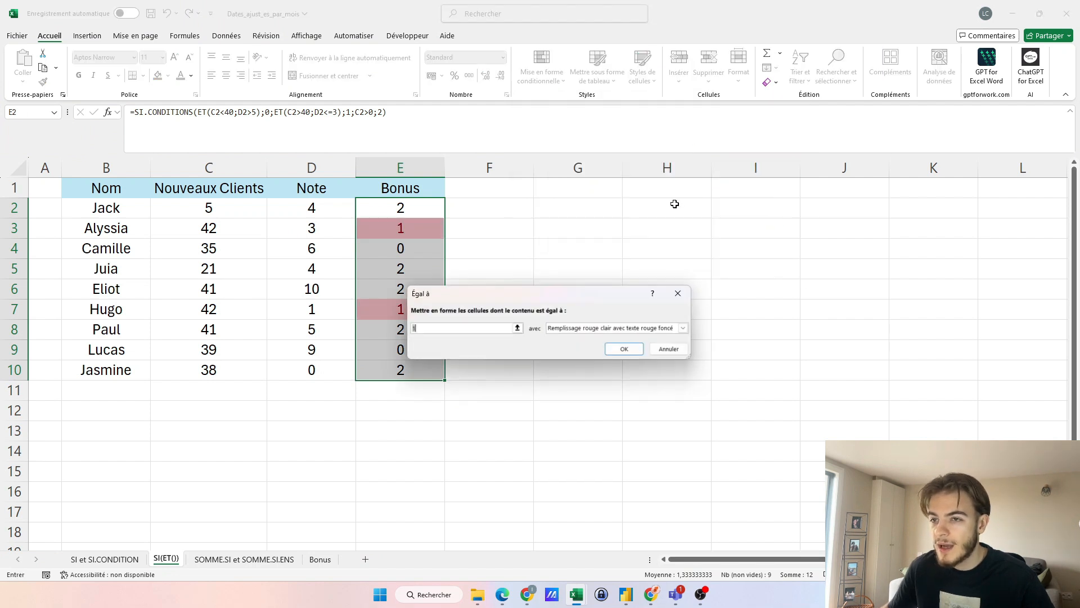
type("2")
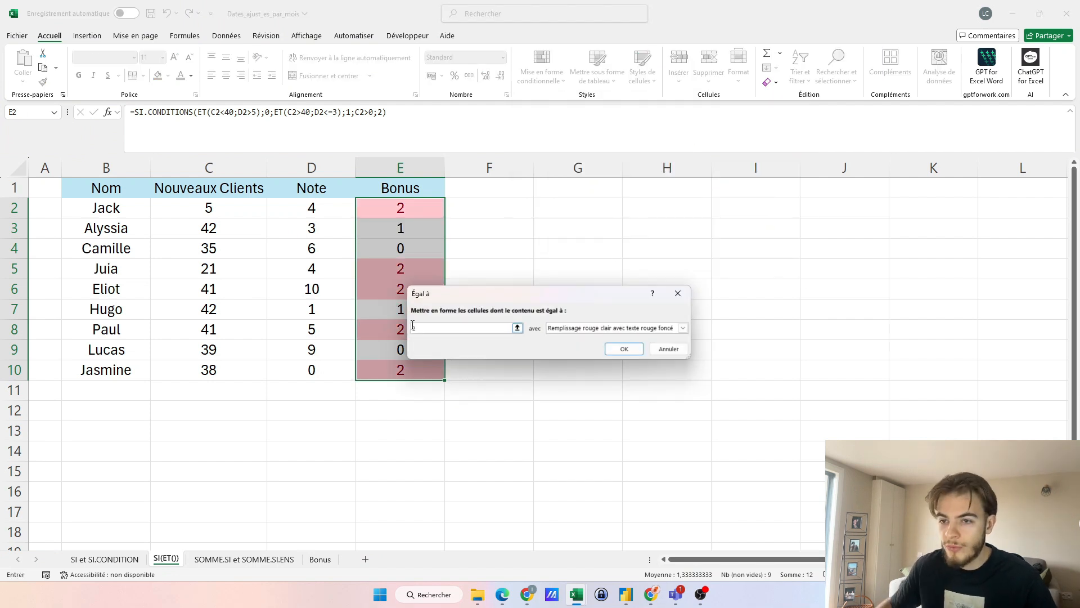
left_click(682, 328)
left_click(601, 345)
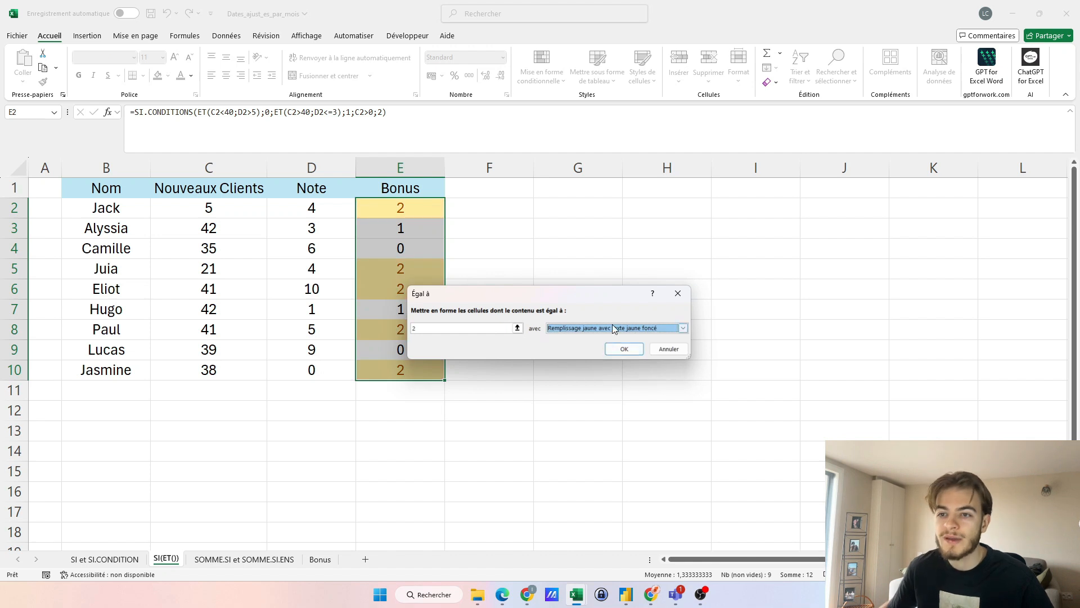
left_click(613, 328)
left_click(610, 338)
left_click(616, 349)
Add another rule to E2:E10 that highlights cells equal to 1 with yellow fill and dark yellow text
left_click(541, 72)
mouse_move(591, 103)
left_click(726, 173)
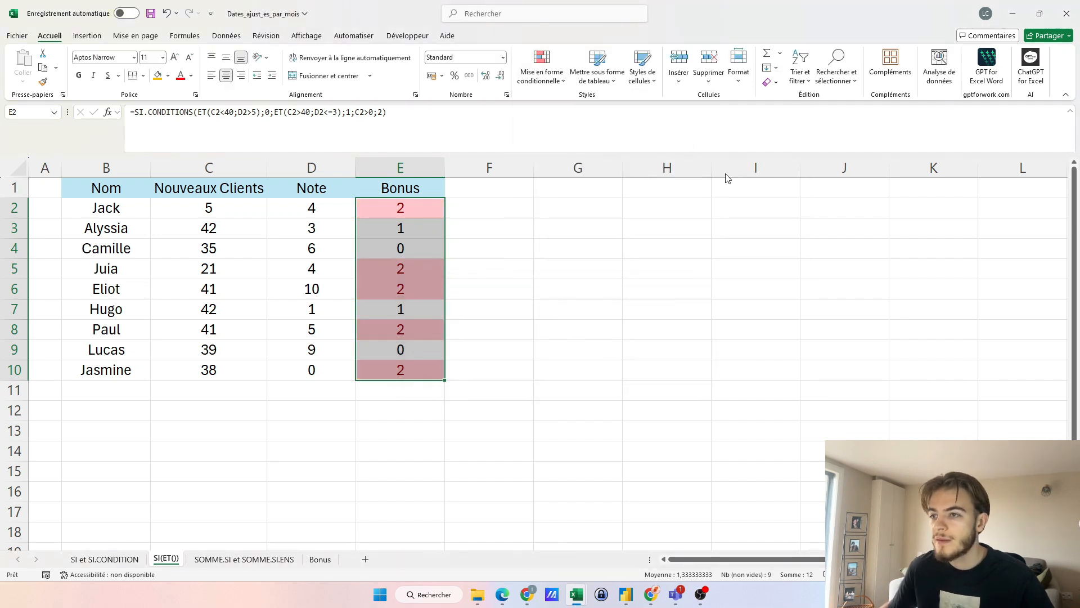
left_click(560, 331)
left_click(600, 343)
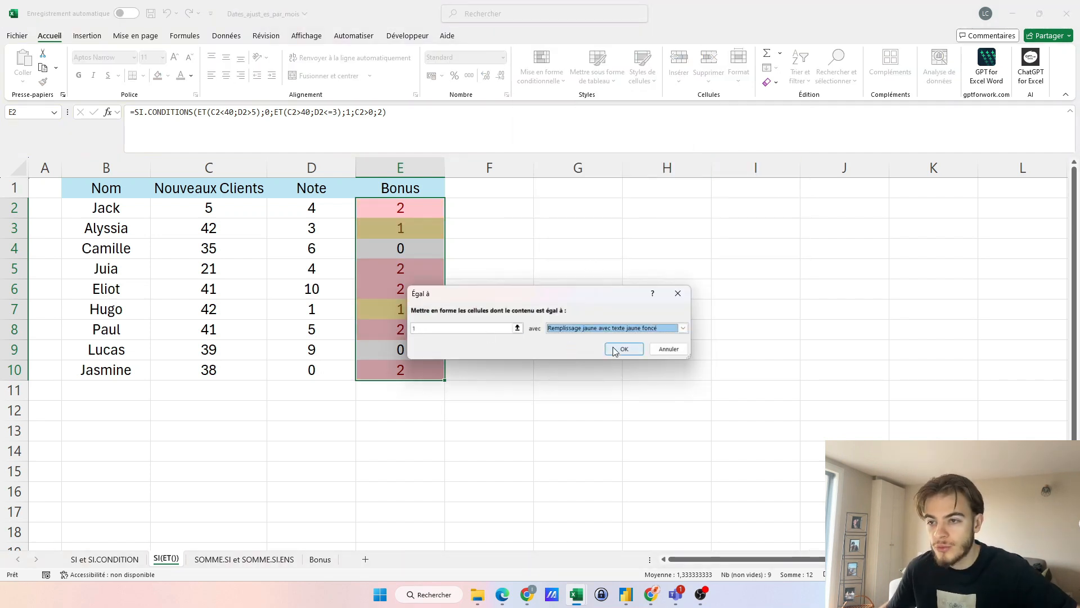
left_click(624, 348)
left_click(486, 250)
left_click(423, 212)
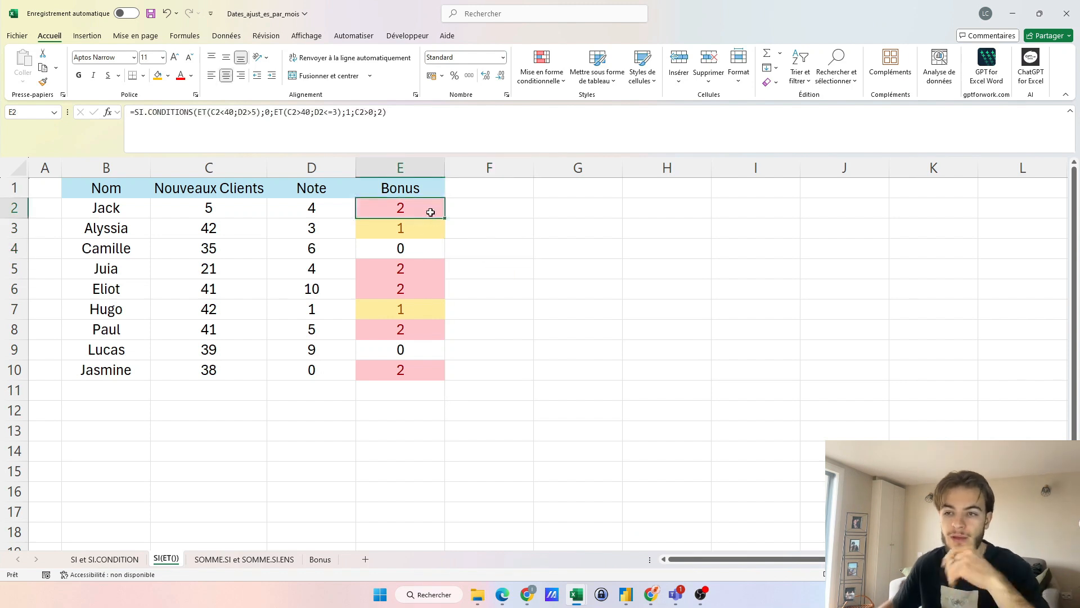
left_click(417, 228)
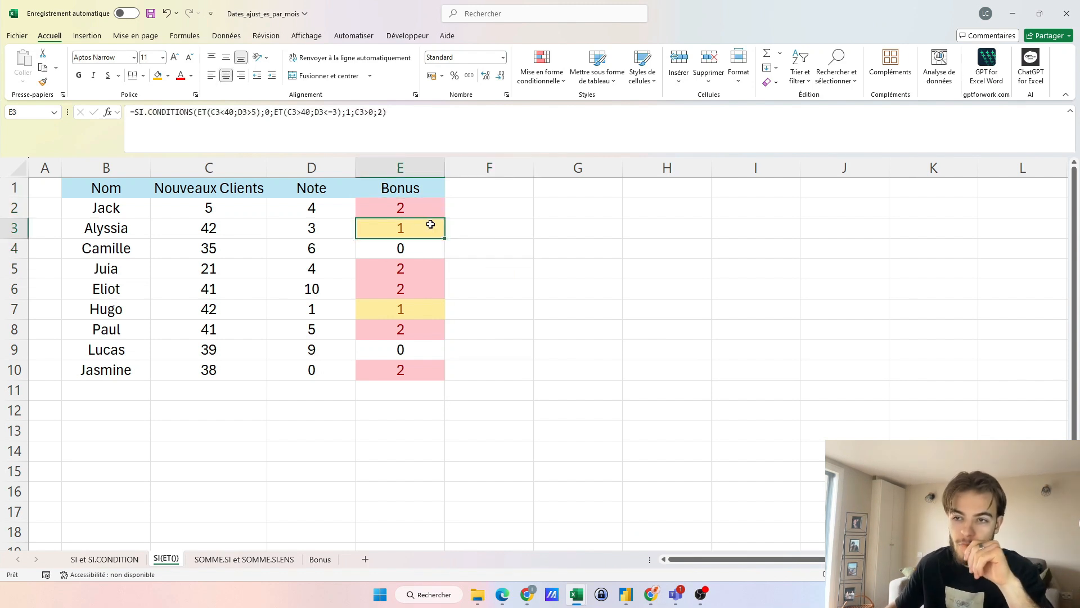
left_click(420, 251)
left_click(536, 262)
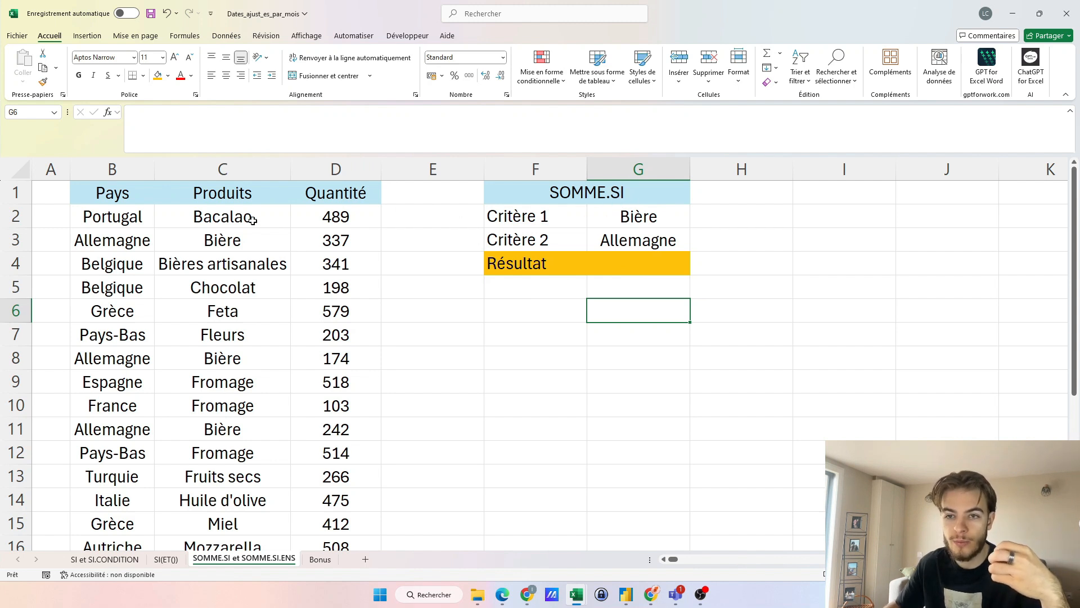
Examine the Bière entries and their quantities in rows 3, 8 and 11 of the product table
left_click(253, 242)
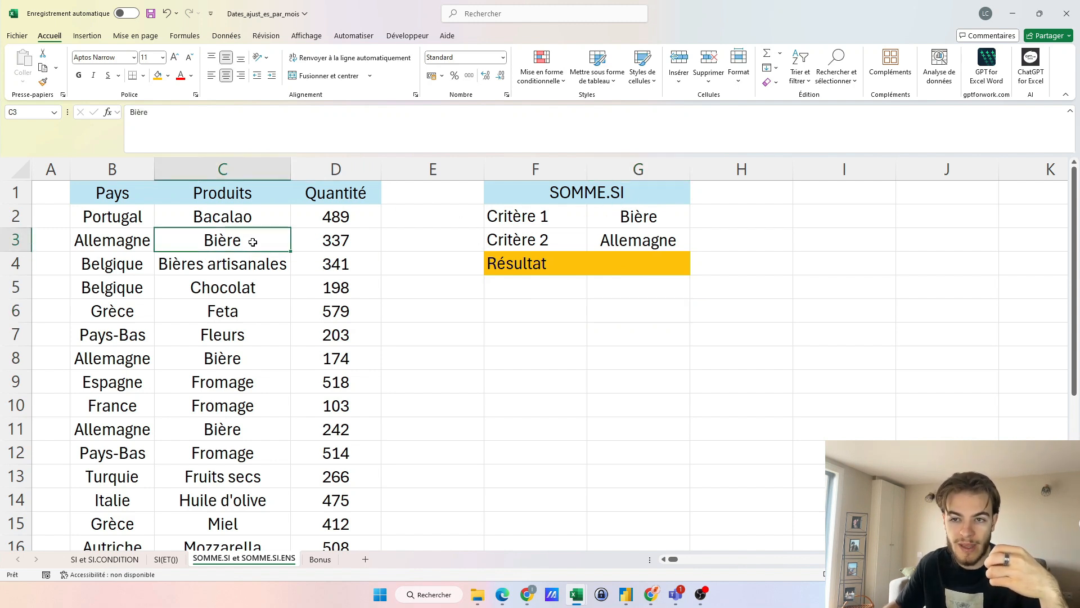
left_click(337, 241)
left_click(245, 364)
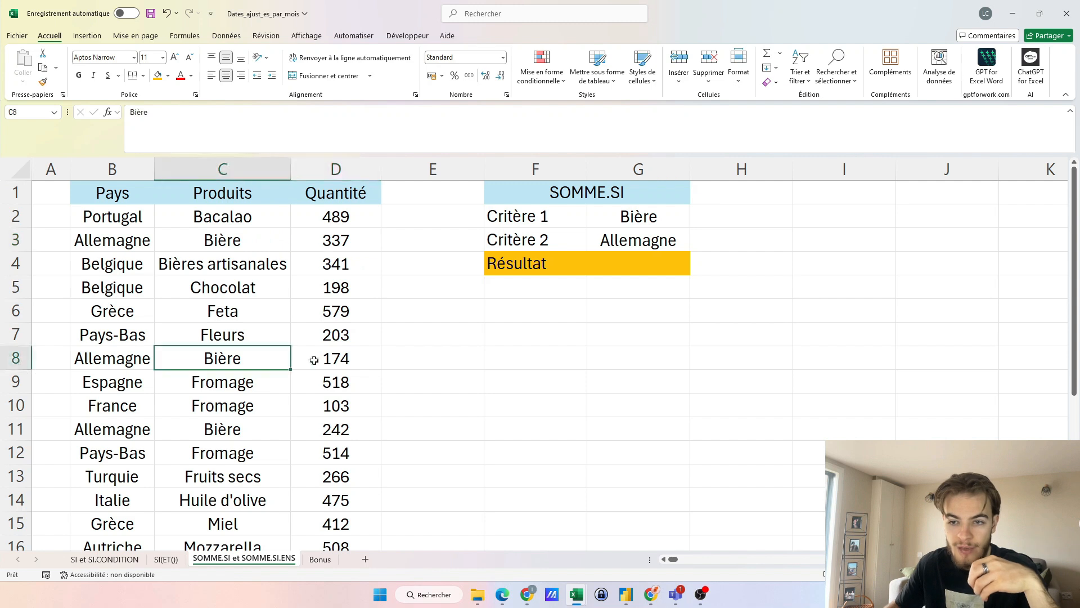
left_click(314, 367)
left_click(330, 433)
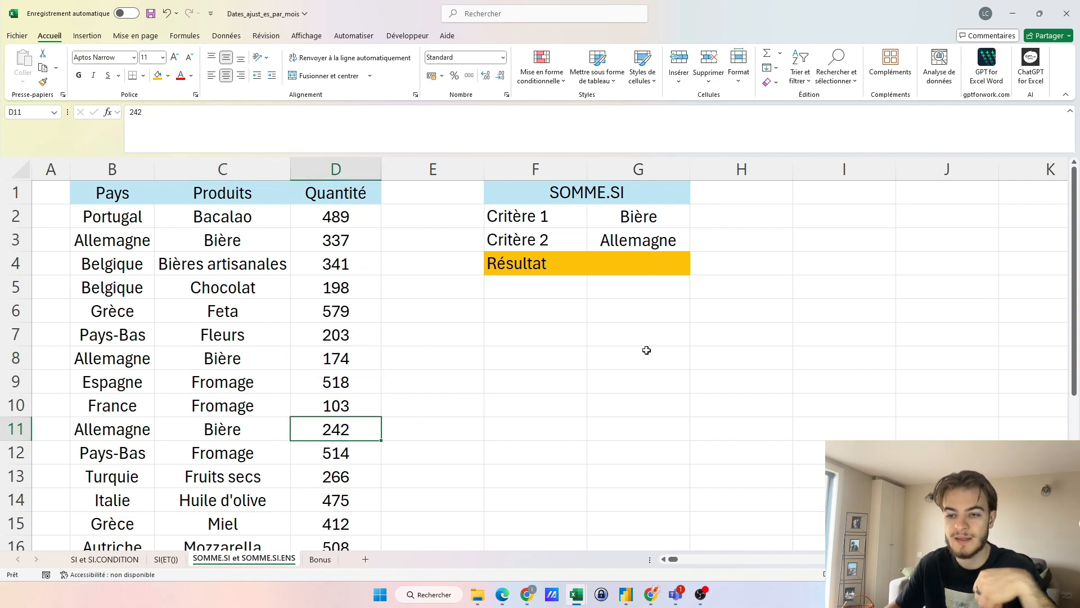
Begin a SOMME.SI formula in the Résultat cell G4 with the Produits range C2:C24 as its criteria range
double_click(630, 265)
type("=somm")
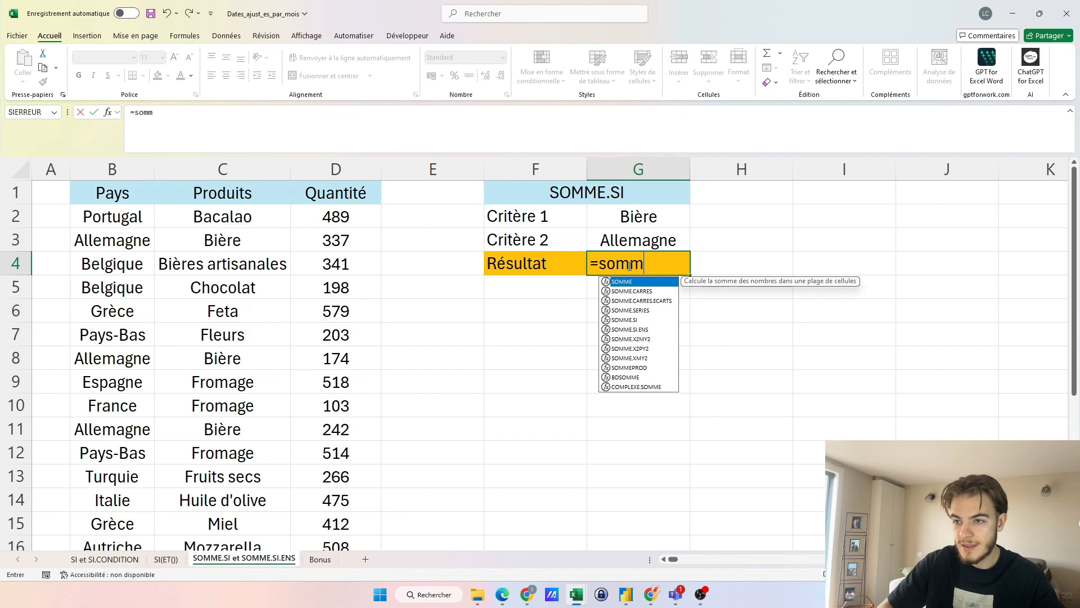
double_click(625, 318)
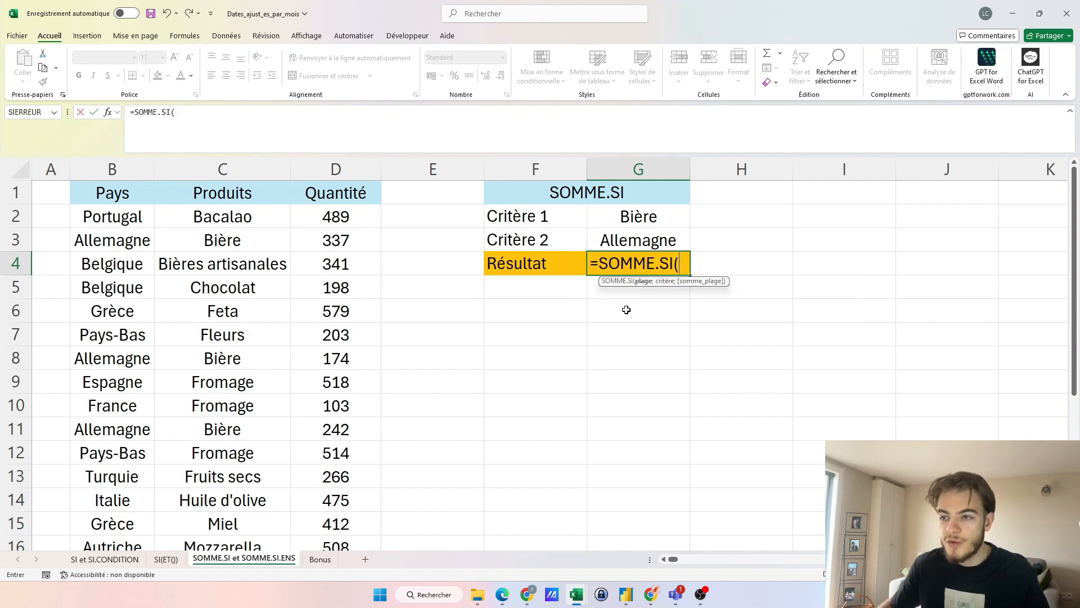
left_click(257, 218)
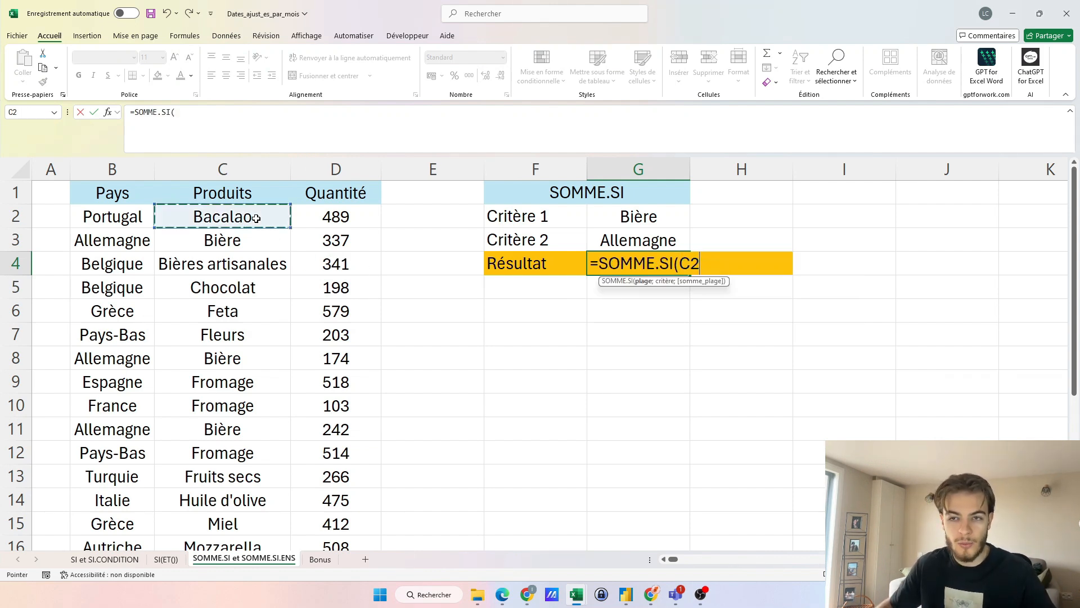
key("ctrl+shift+Down")
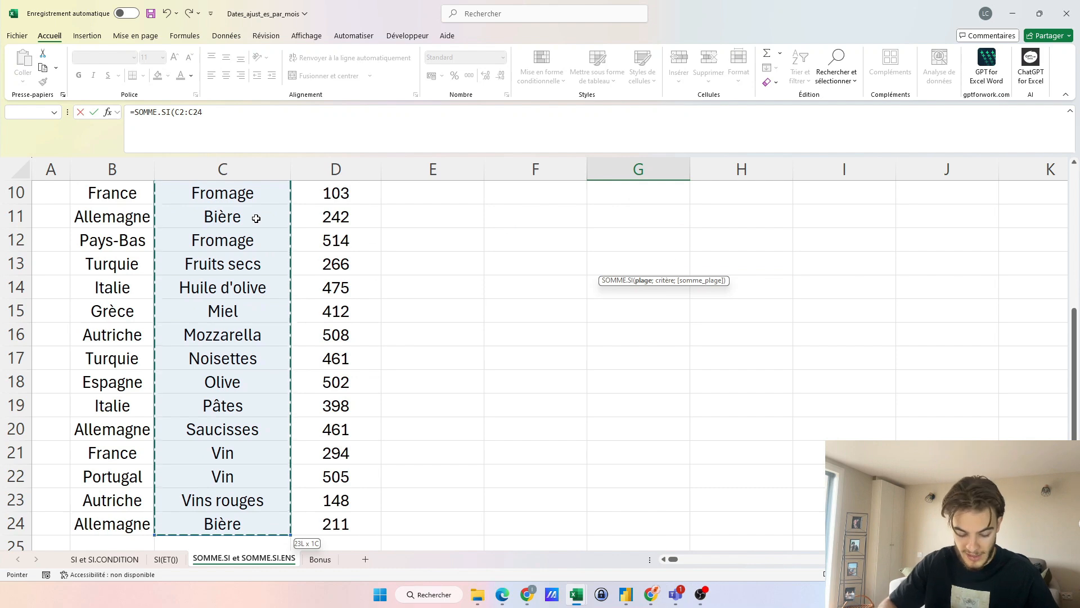
type(";")
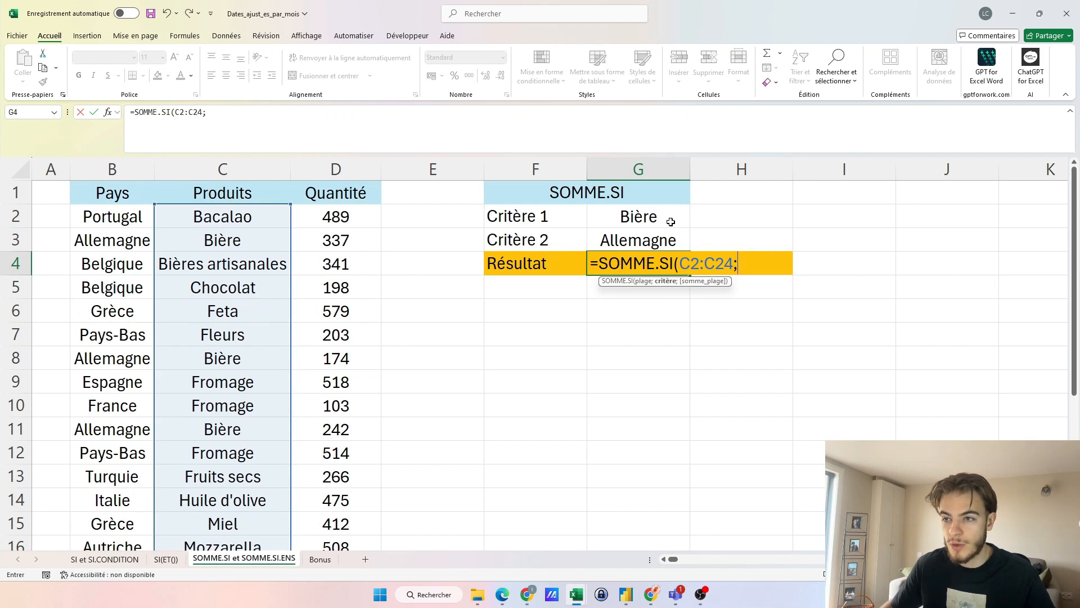
Complete the SOMME.SI formula with G2 as criterion and the Quantité values from D2 down as the sum range
left_click(669, 220)
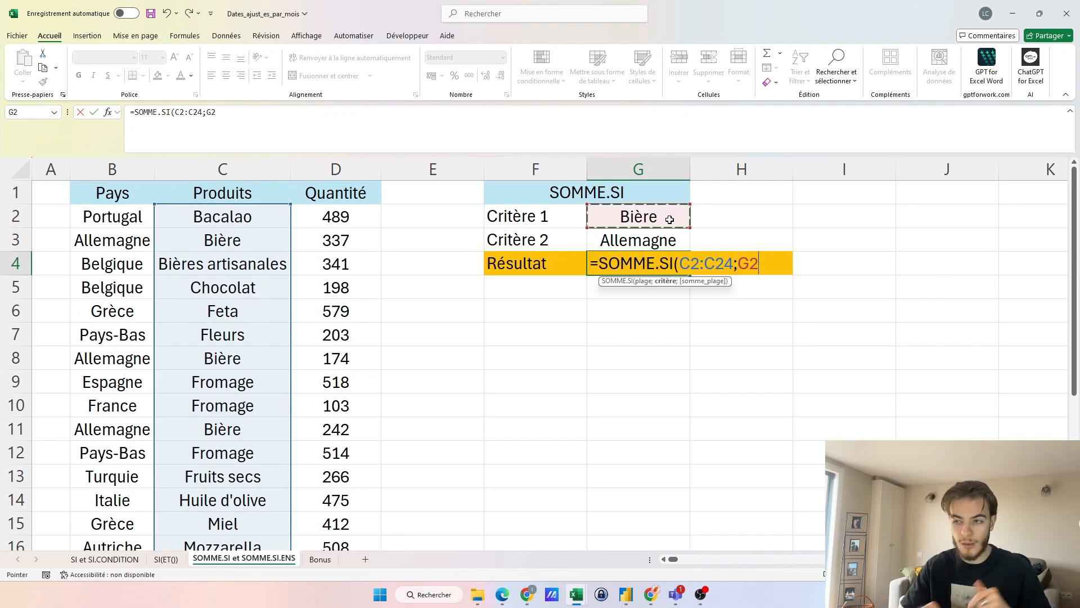
type(";")
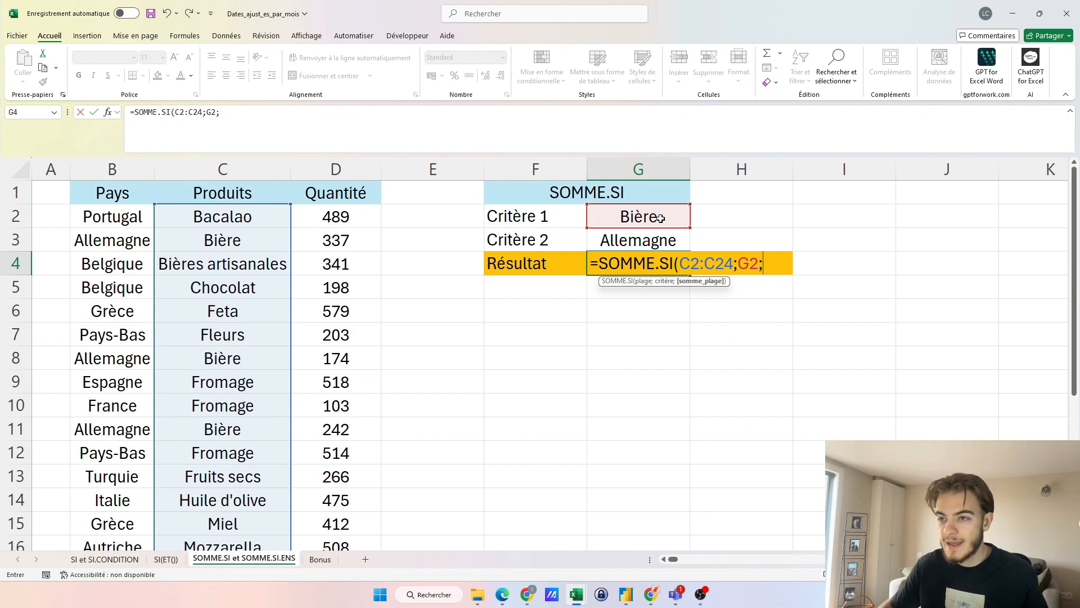
left_click(350, 221)
scroll(332, 239, "down", 3)
key("Return")
scroll(332, 240, "up", 3)
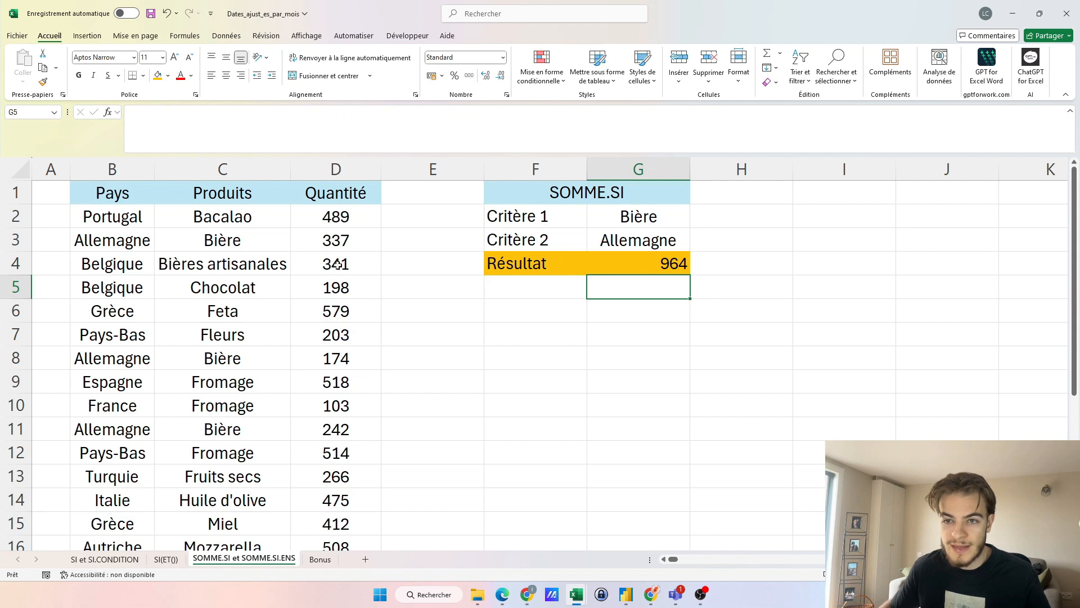
Check the SOMME.SI result against the Bière quantities in D3, D8, D11 and D24
left_click(332, 238)
left_click(319, 358)
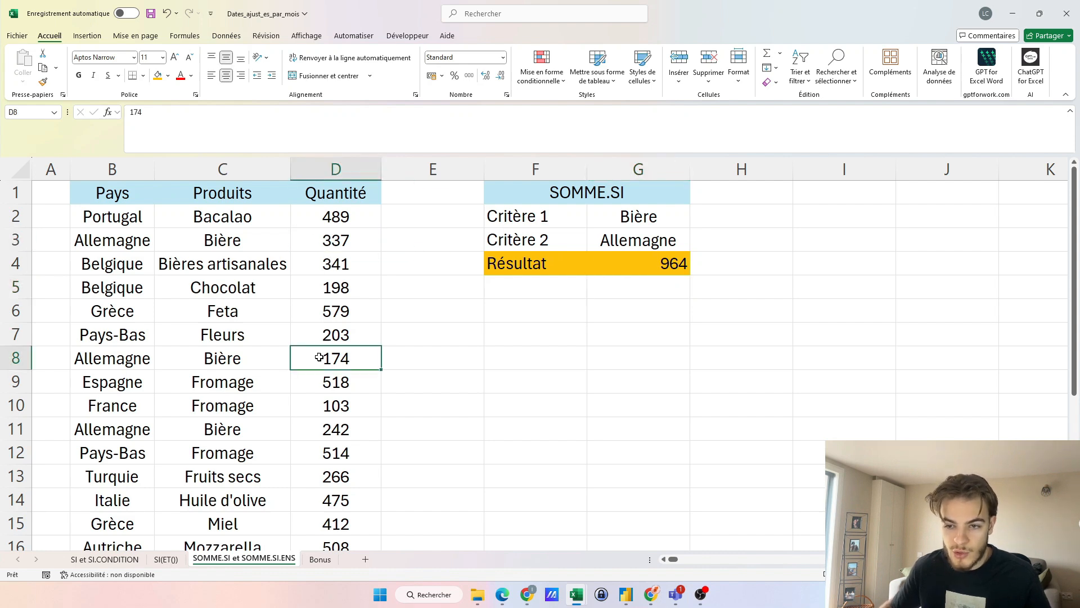
left_click(321, 423)
scroll(326, 423, "down", 4)
left_click(341, 452)
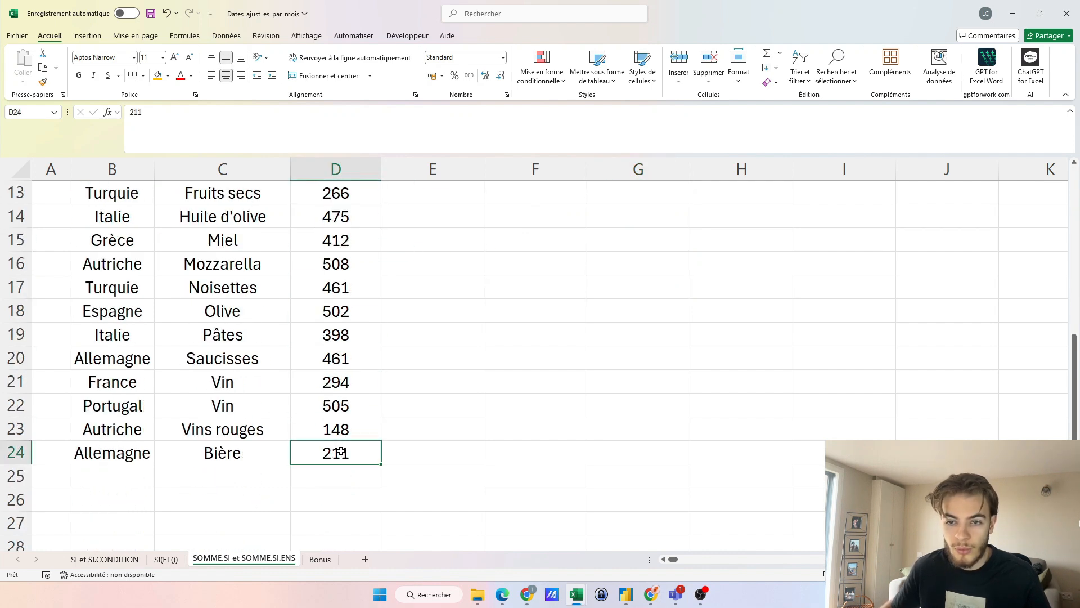
scroll(326, 410, "up", 4)
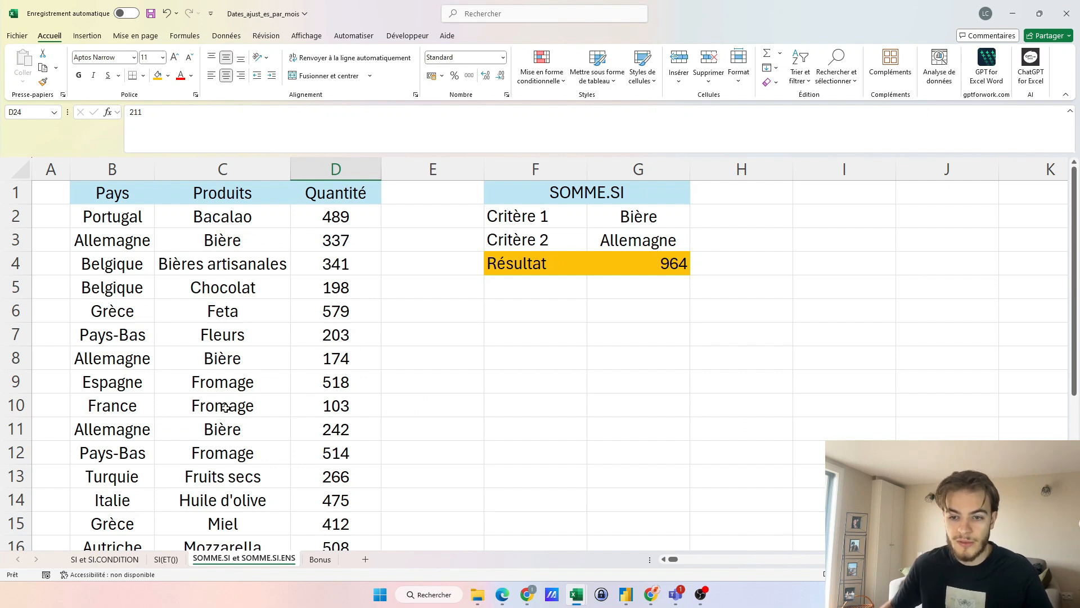
Replace the G2 reference in the SOMME.SI formula in G4 with the text criterion "Bière"
double_click(619, 263)
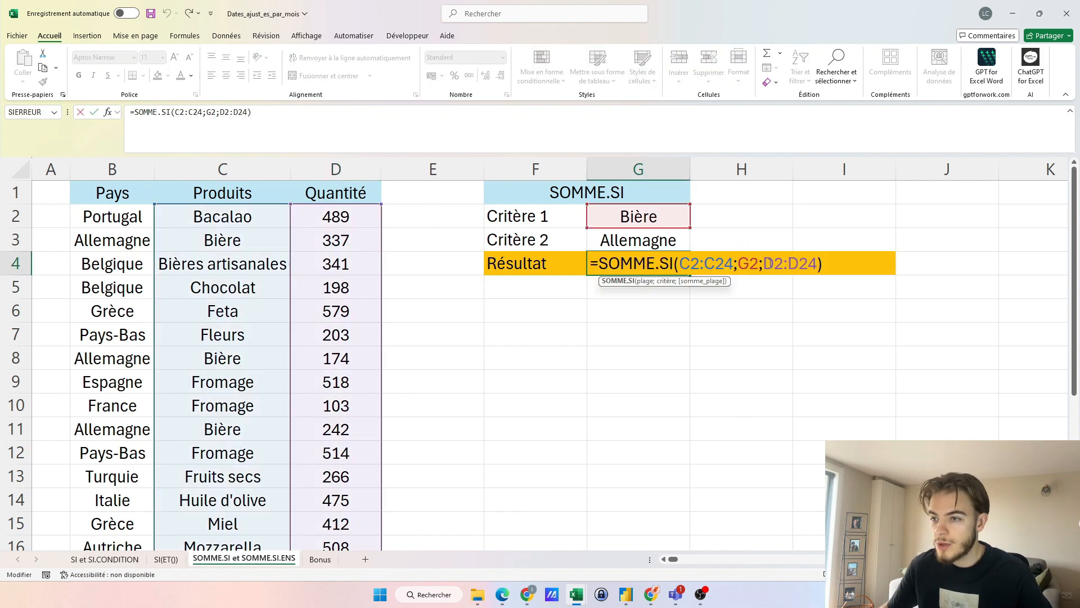
key("BackSpace")
key("BackSpace")
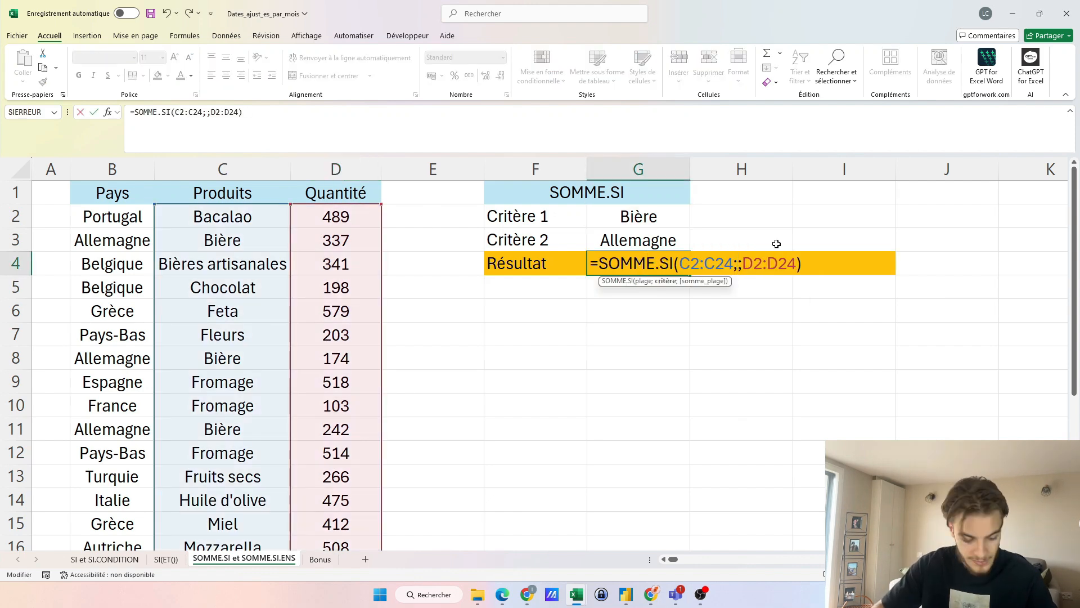
type("\"Bi")
type("ère\"")
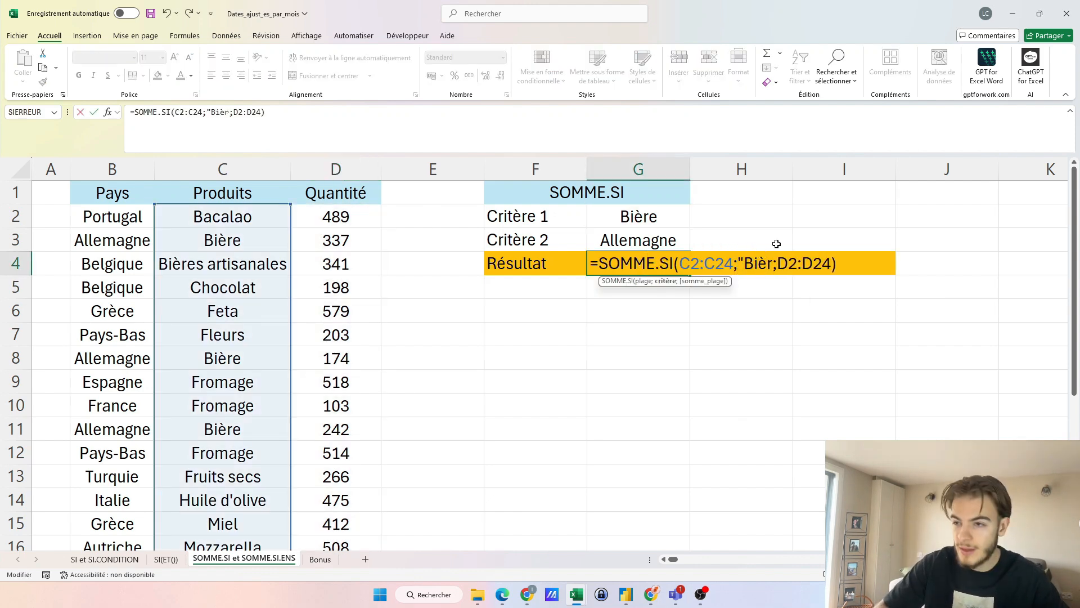
key("Return")
double_click(656, 265)
key("Escape")
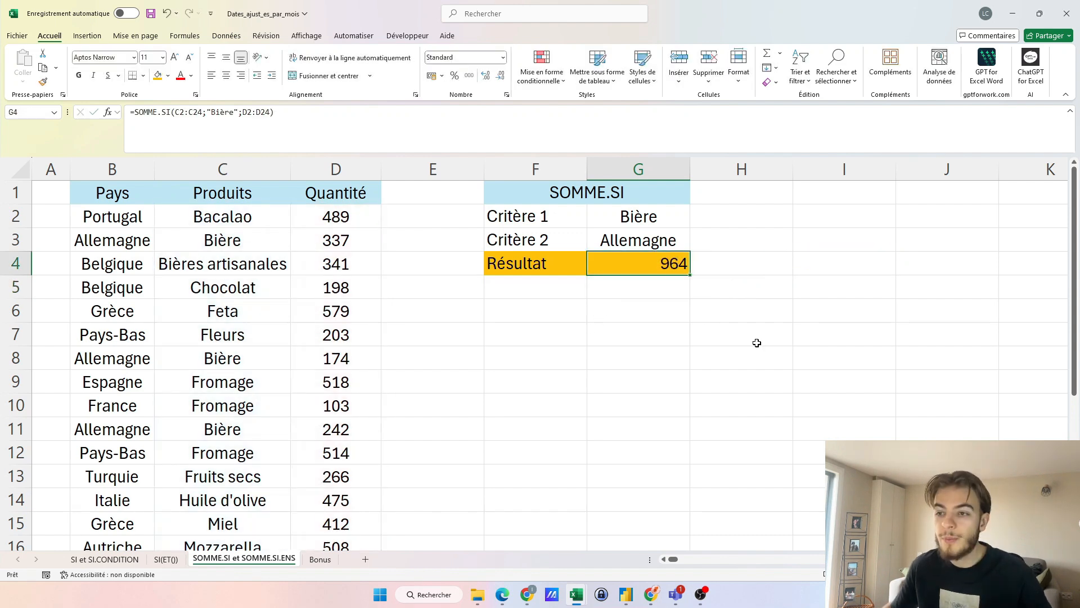
Replace the SOMME.SI formula in G4 with a SOMME.SI.ENS formula that takes the Quantité values D2:D24 as its sum range
left_click(607, 222)
left_click(609, 238)
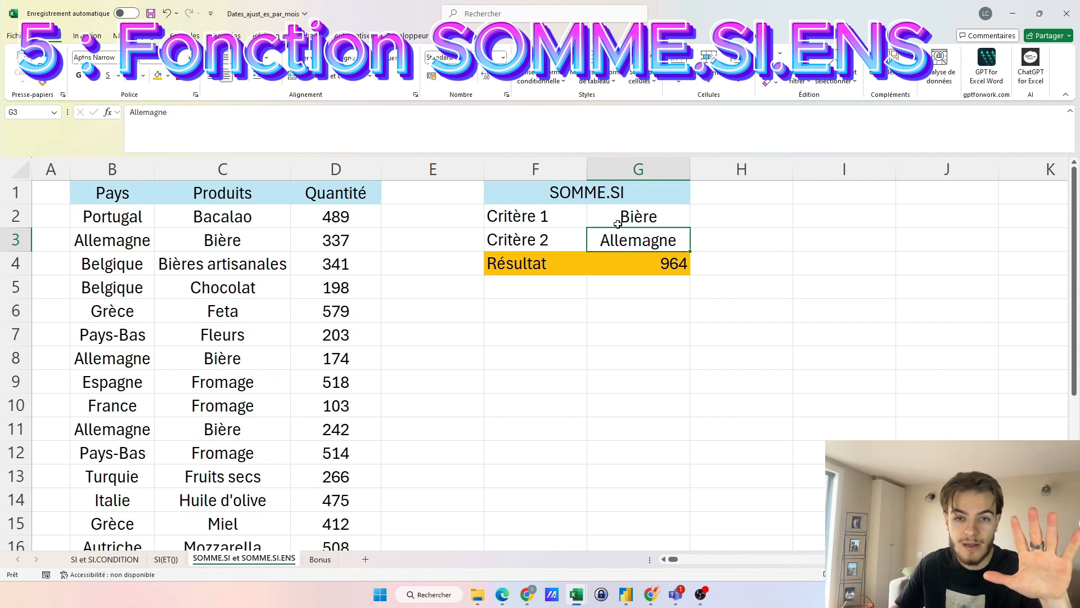
left_click(635, 267)
key("F2")
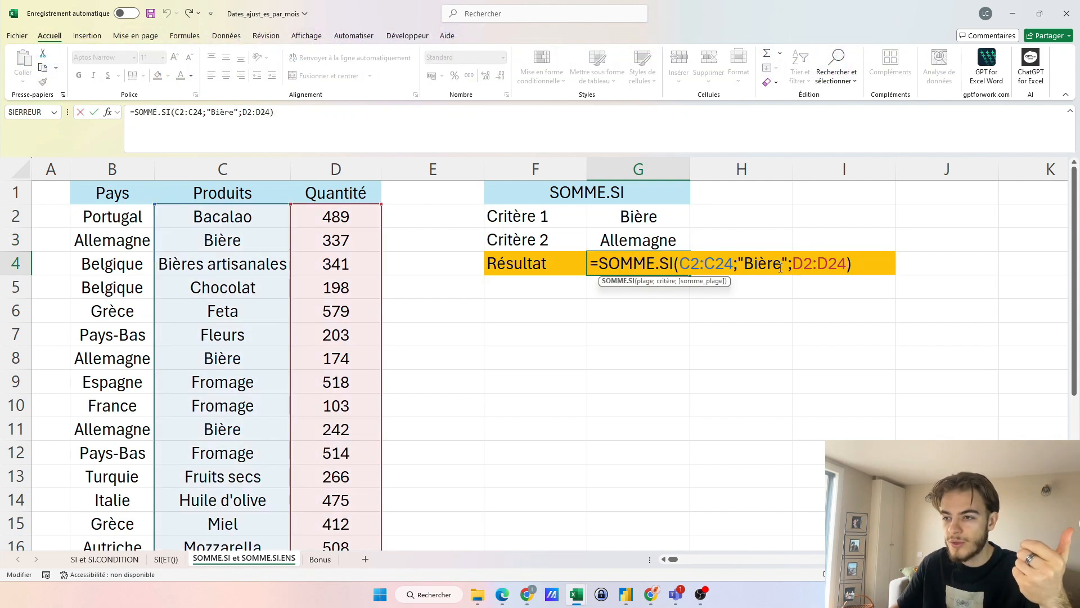
left_click_drag(852, 263, 678, 262)
key("BackSpace")
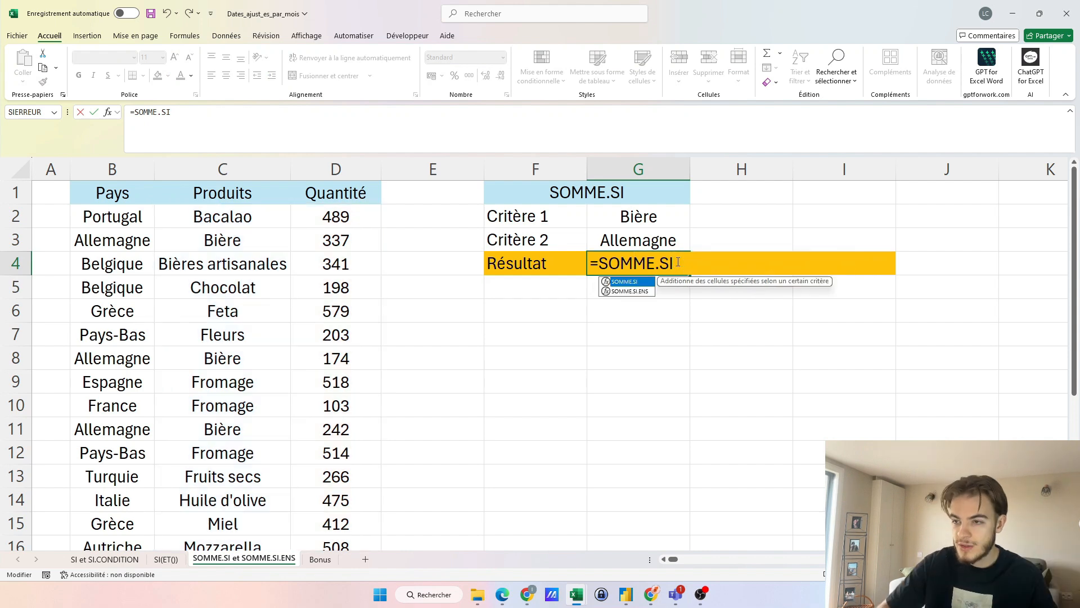
double_click(630, 291)
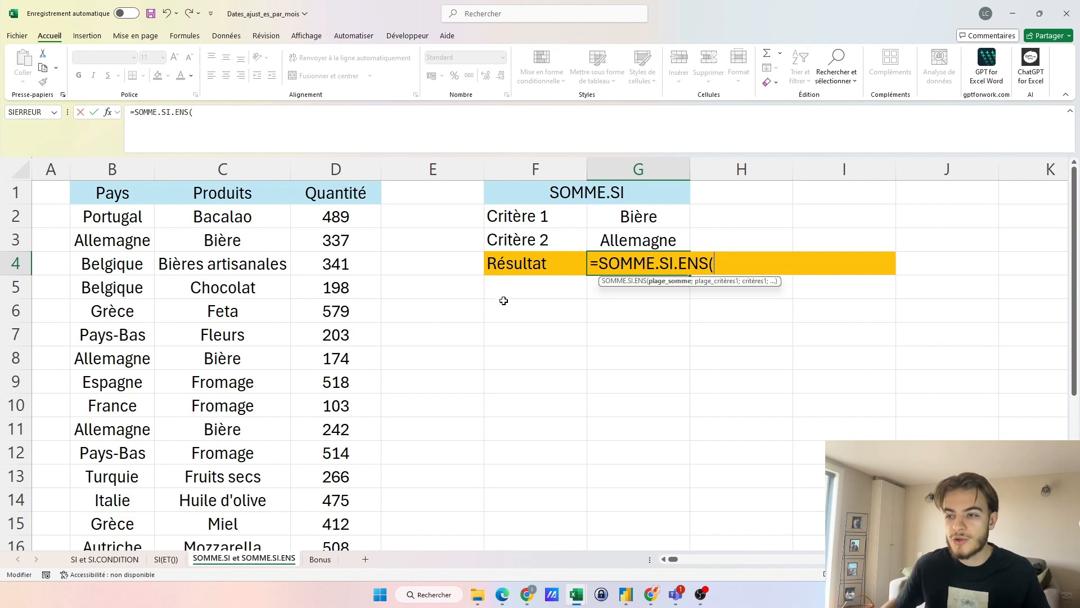
left_click(348, 217)
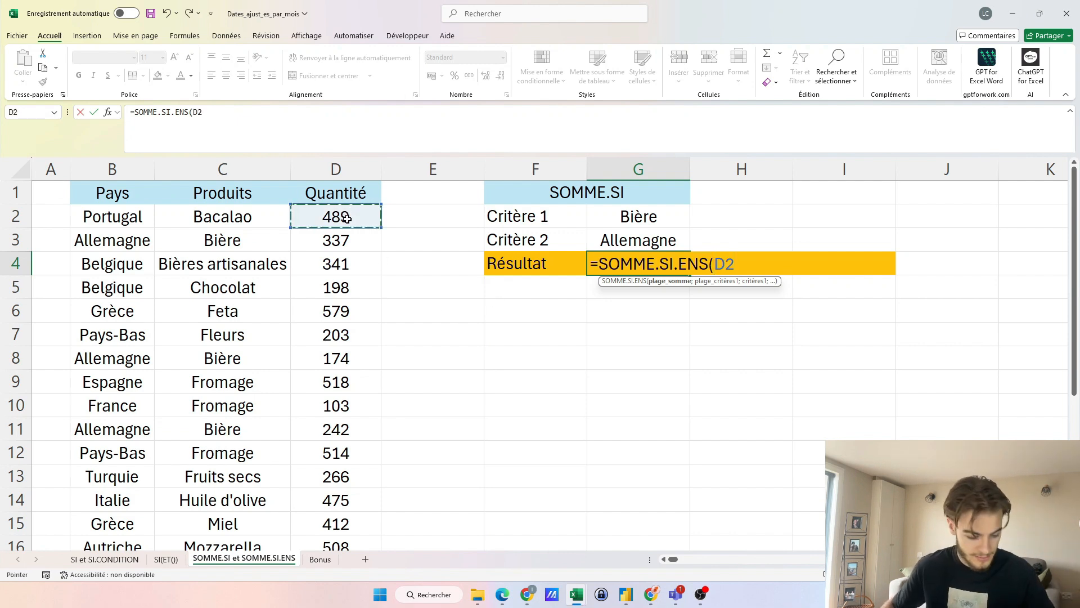
key("ctrl+shift+Down")
type(";")
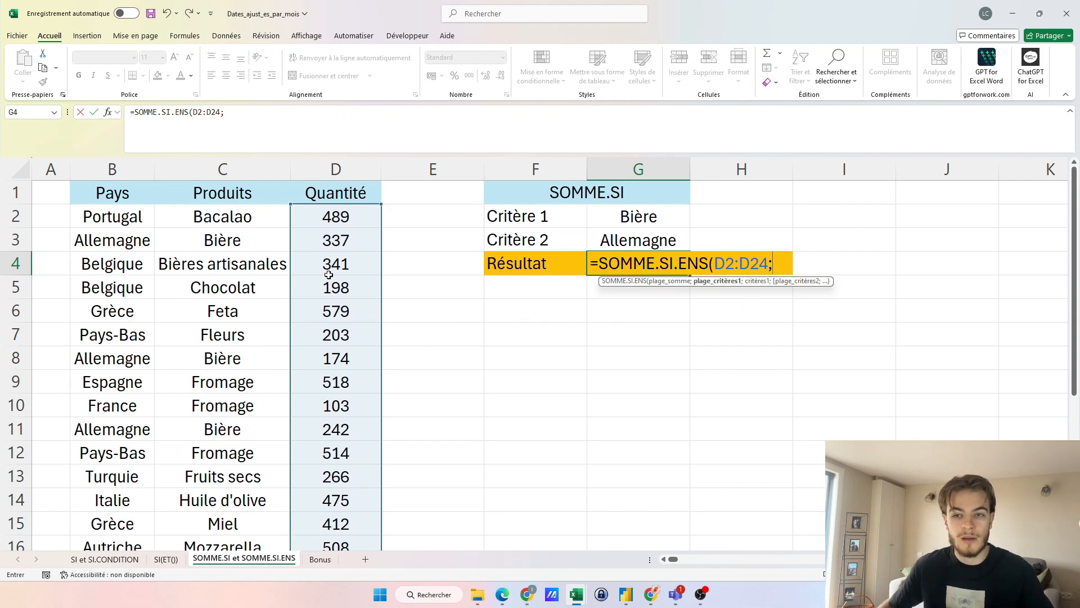
Add the Produits range C2:C24 with criterion G2 as the first condition of the SOMME.SI.ENS formula
left_click(205, 223)
key("ctrl+shift+Down")
type(";")
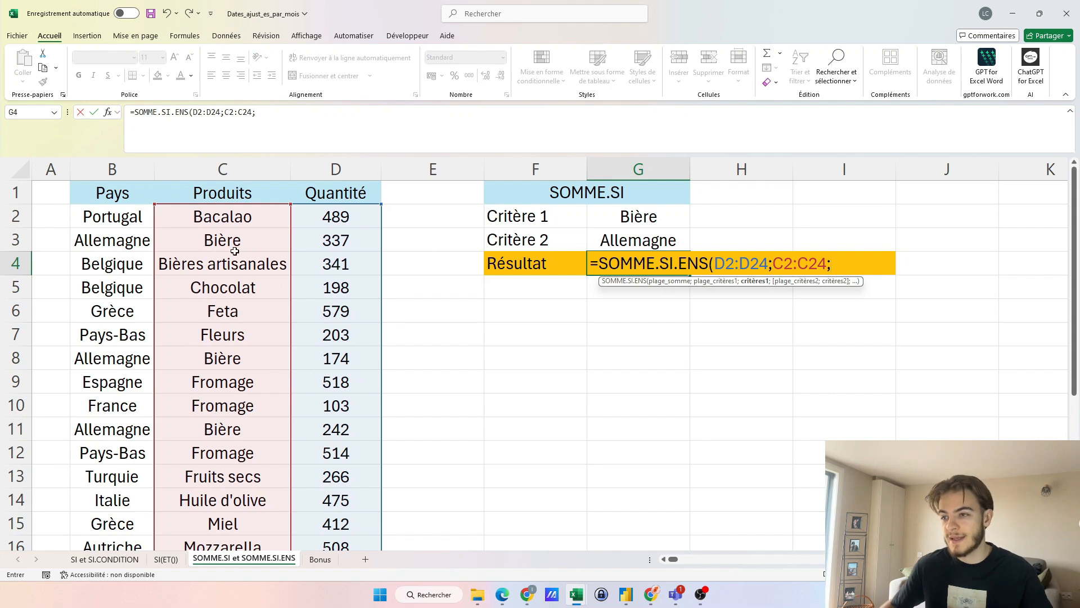
left_click(606, 220)
type(";")
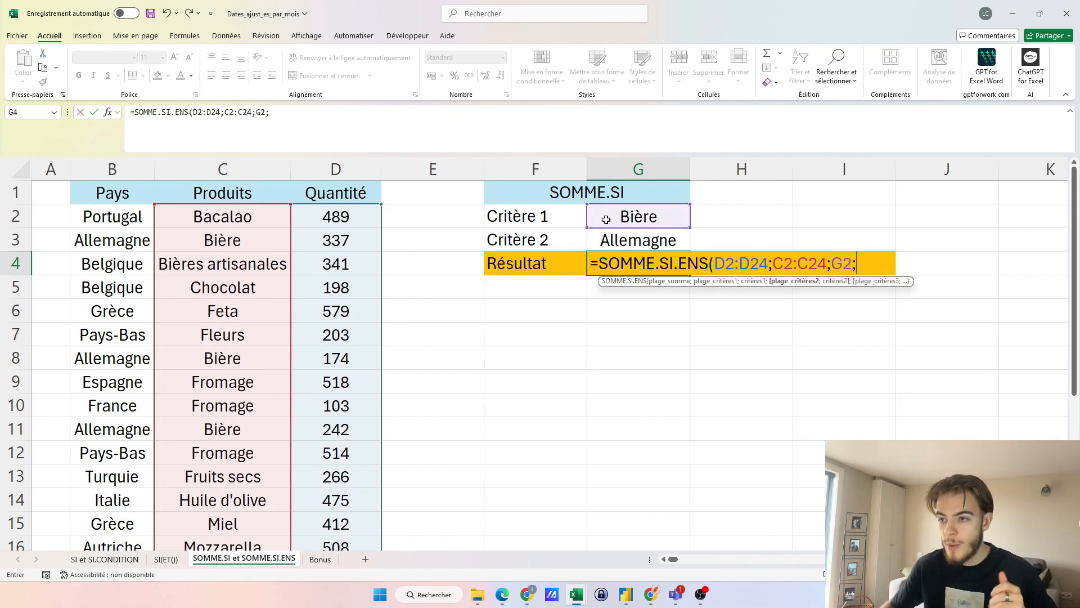
Add the Pays range B2:B24 with criterion G3 as the second condition and complete the SOMME.SI.ENS formula
left_click(136, 217)
key("ctrl+shift+Down")
type(";")
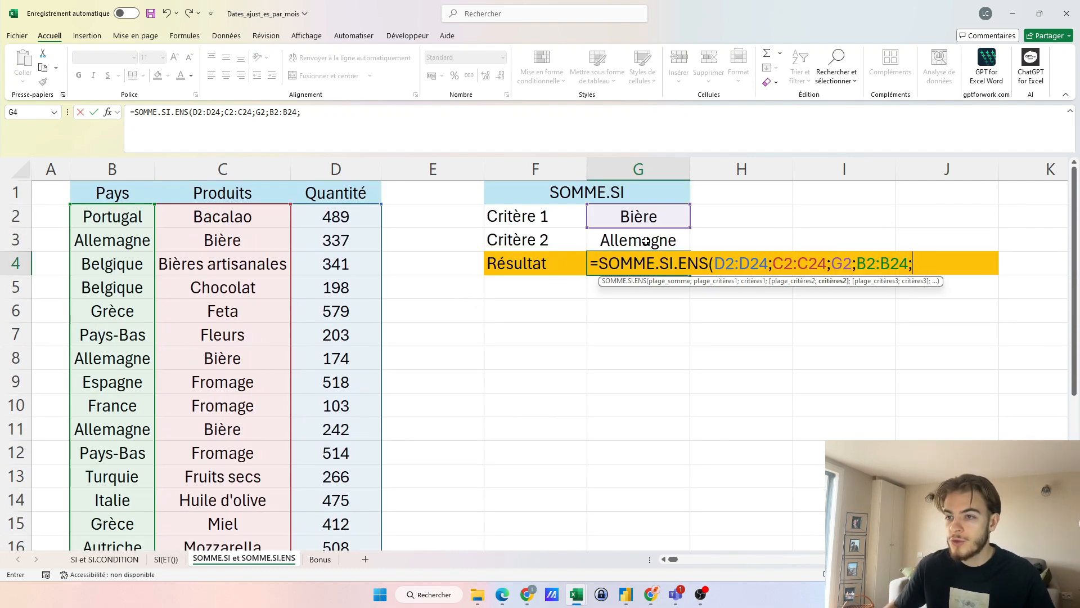
left_click(646, 242)
type(")")
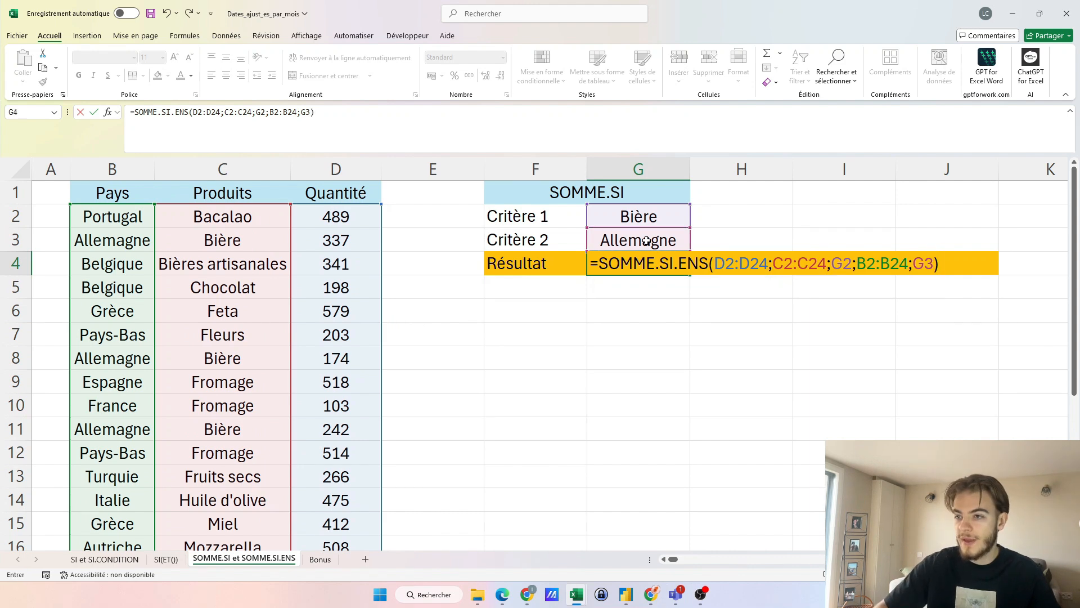
key("Return")
left_click(651, 260)
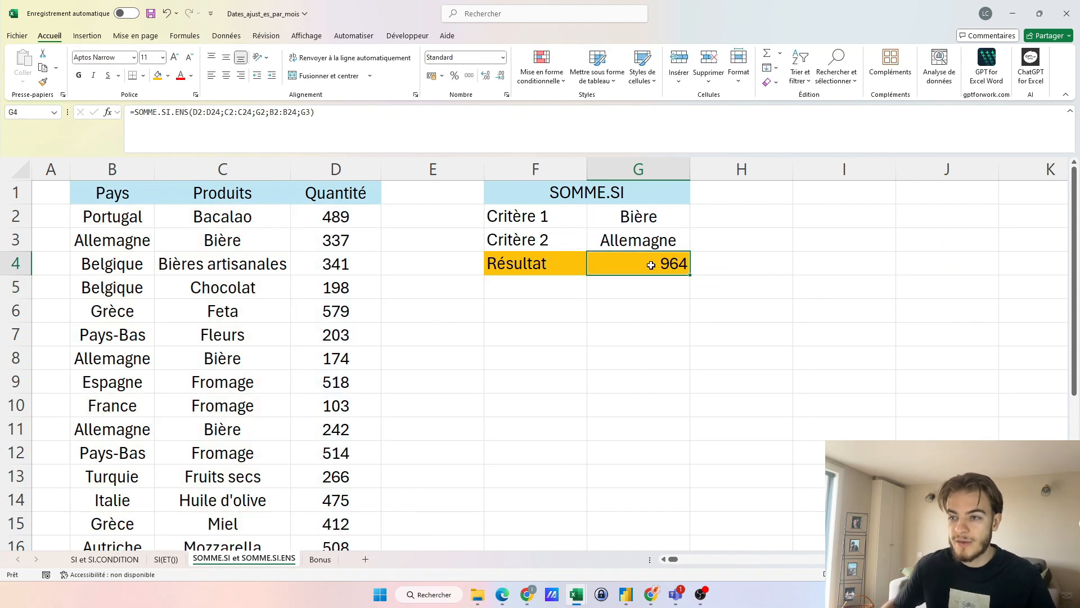
Change the country of the Bière entry in B24 to one other than Allemagne and return to the result in G4
scroll(277, 272, "down", 4)
left_click(196, 456)
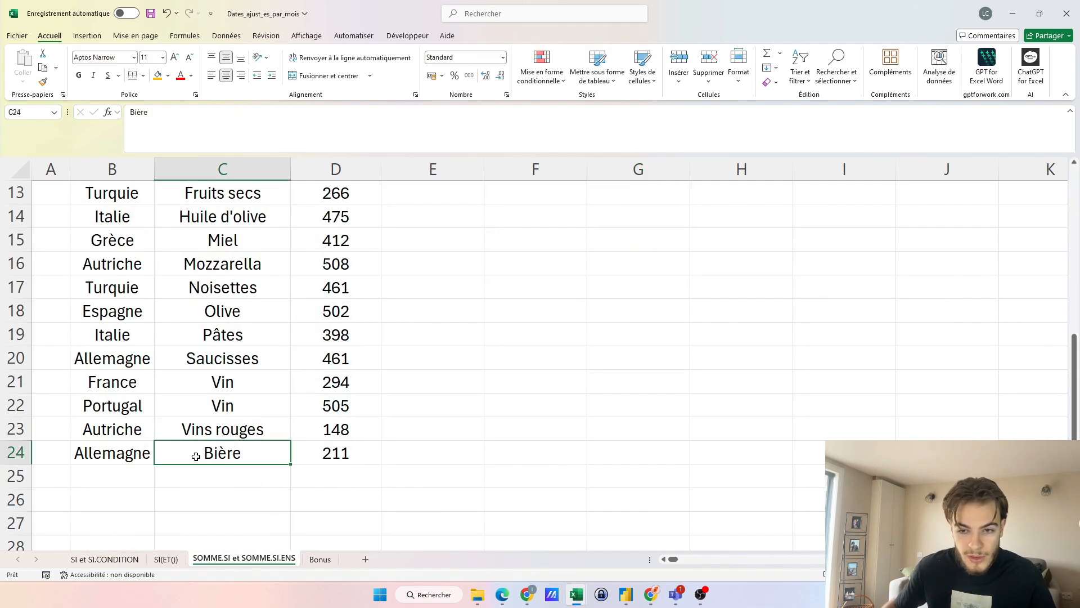
left_click(119, 459)
left_click(132, 437)
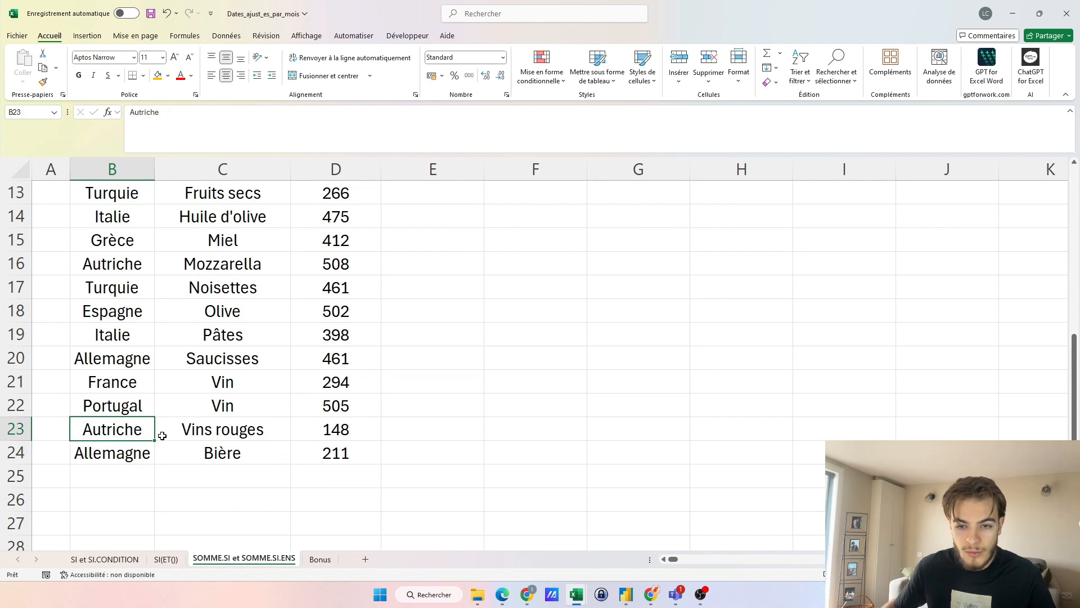
scroll(651, 305, "up", 4)
left_click(665, 270)
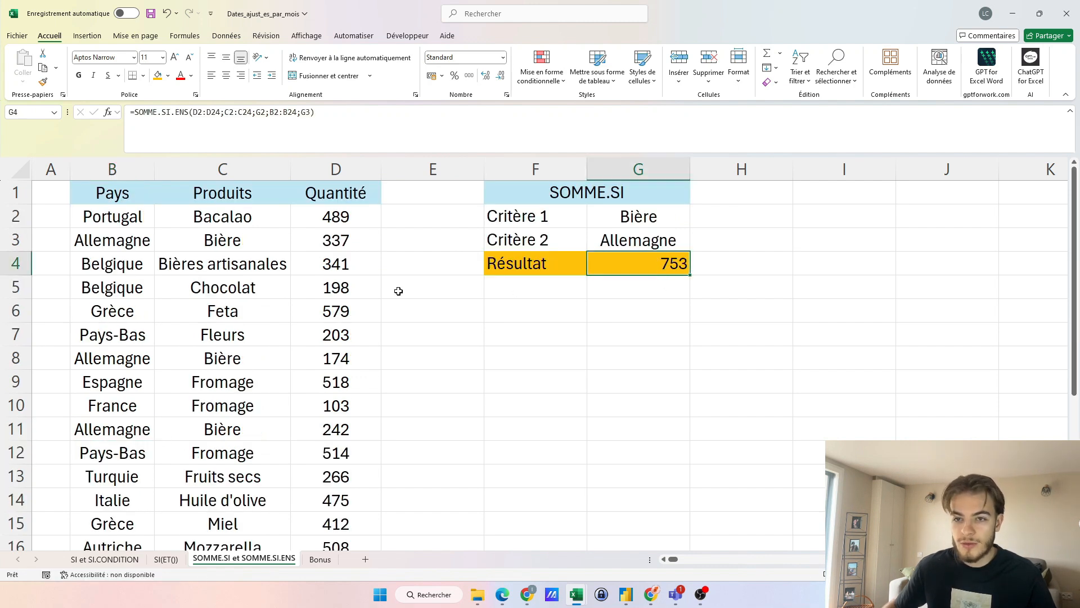
Check the Allemagne and Bière pair in row 3, and replace the product of the Belgique row in C5 with Bière
left_click(192, 246)
left_click(103, 248)
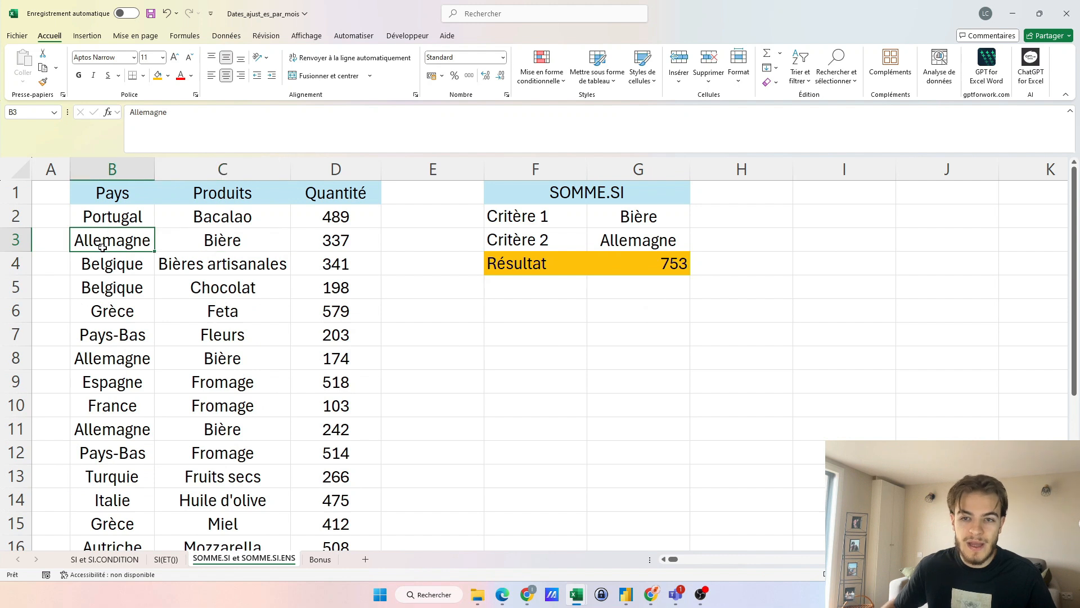
double_click(200, 291)
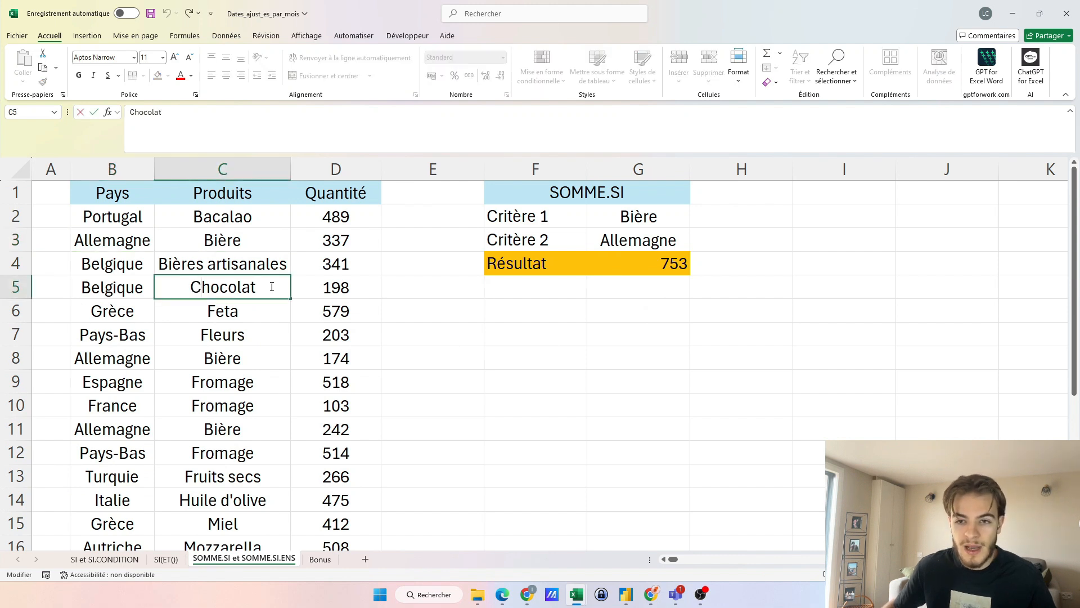
left_click_drag(273, 287, 188, 286)
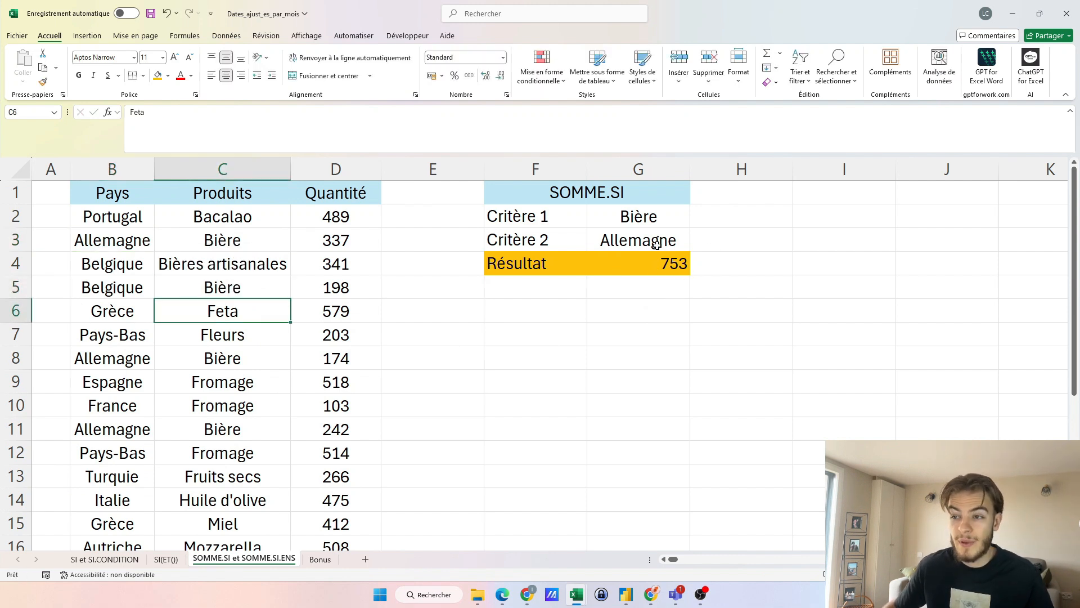
Compare rows 5 and 20 with the Bière and Allemagne criteria, and review the SOMME.SI.ENS formula in G4
left_click(214, 286)
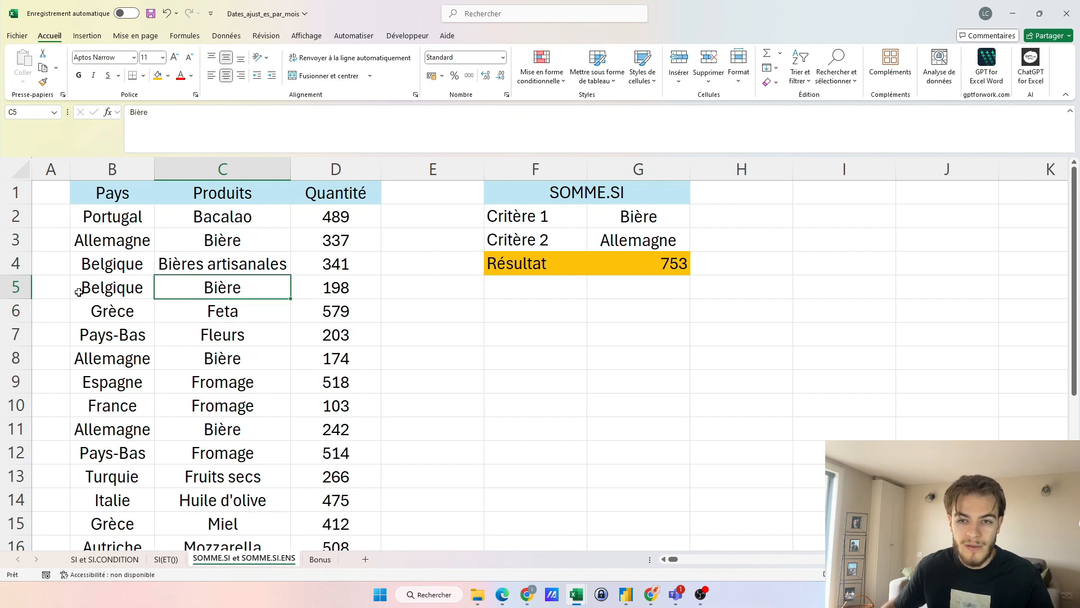
scroll(76, 288, "down", 2)
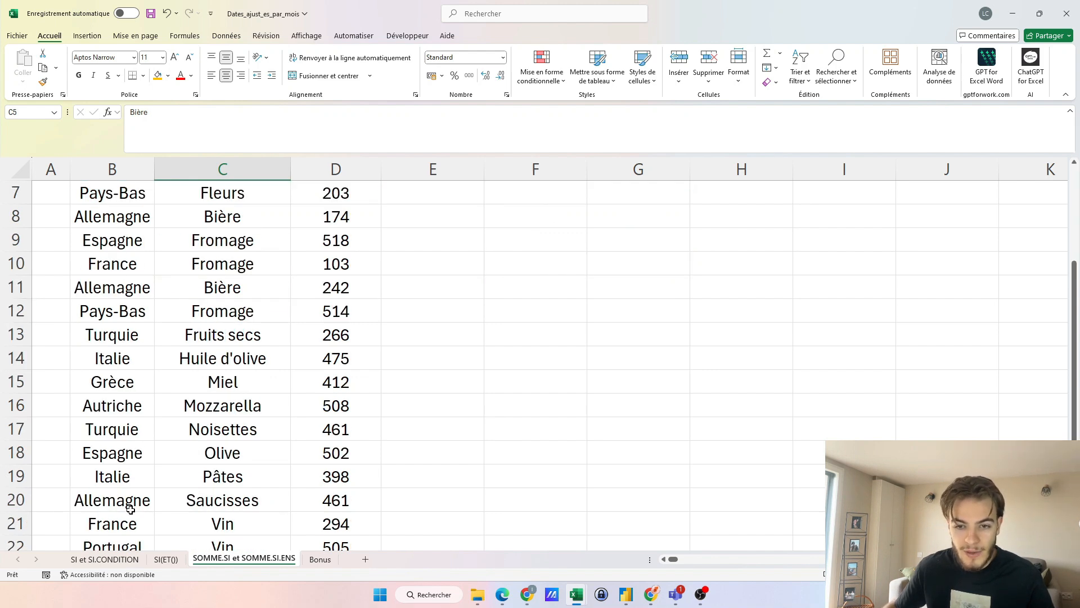
left_click(202, 498)
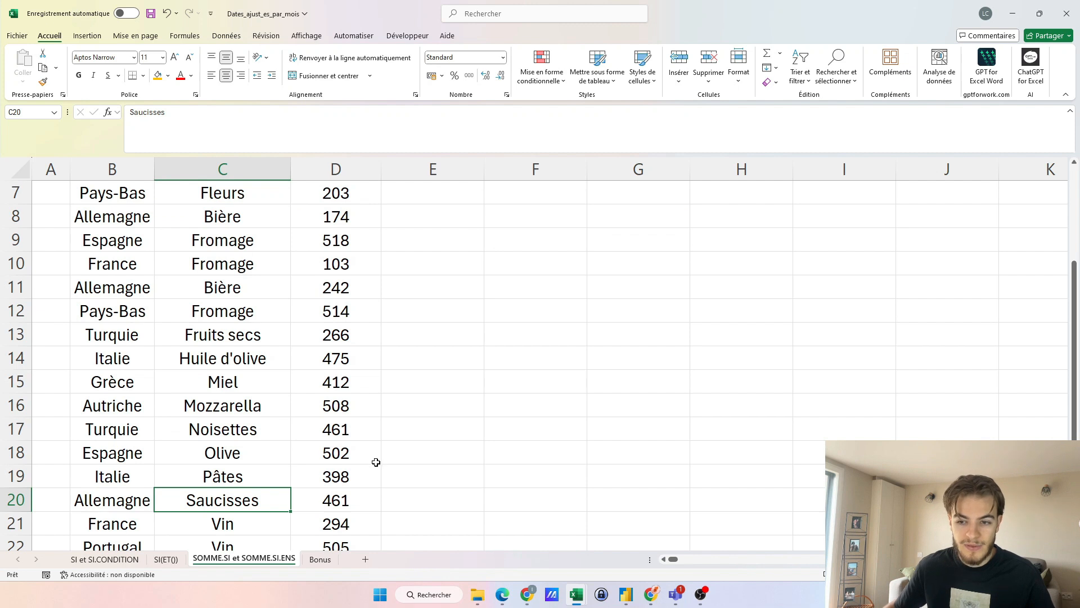
left_click(129, 500)
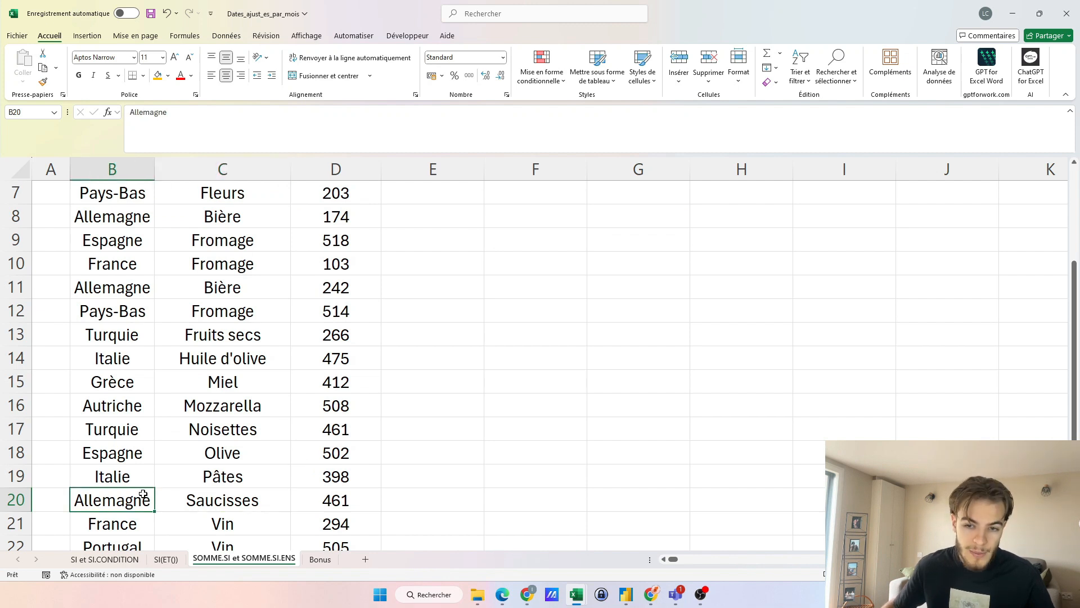
scroll(213, 506, "up", 2)
left_click(599, 215)
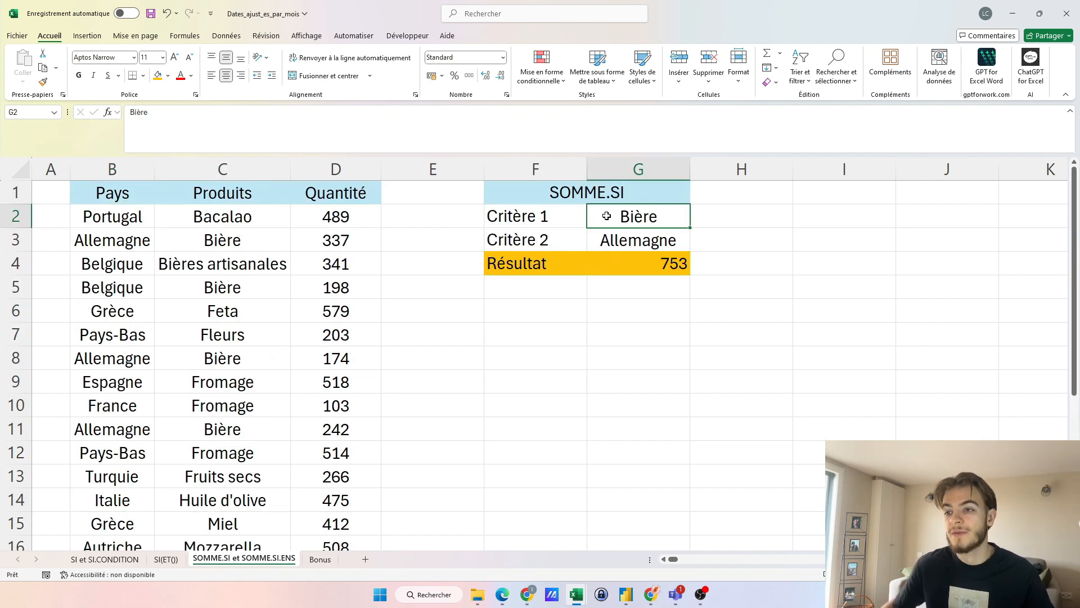
double_click(619, 264)
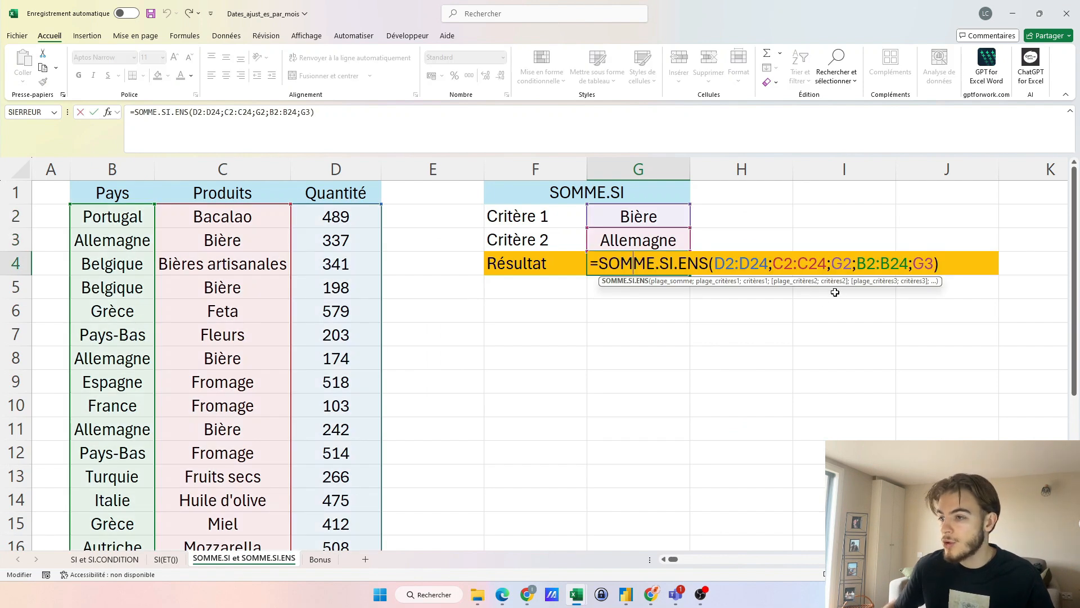
key("Return")
left_click(611, 270)
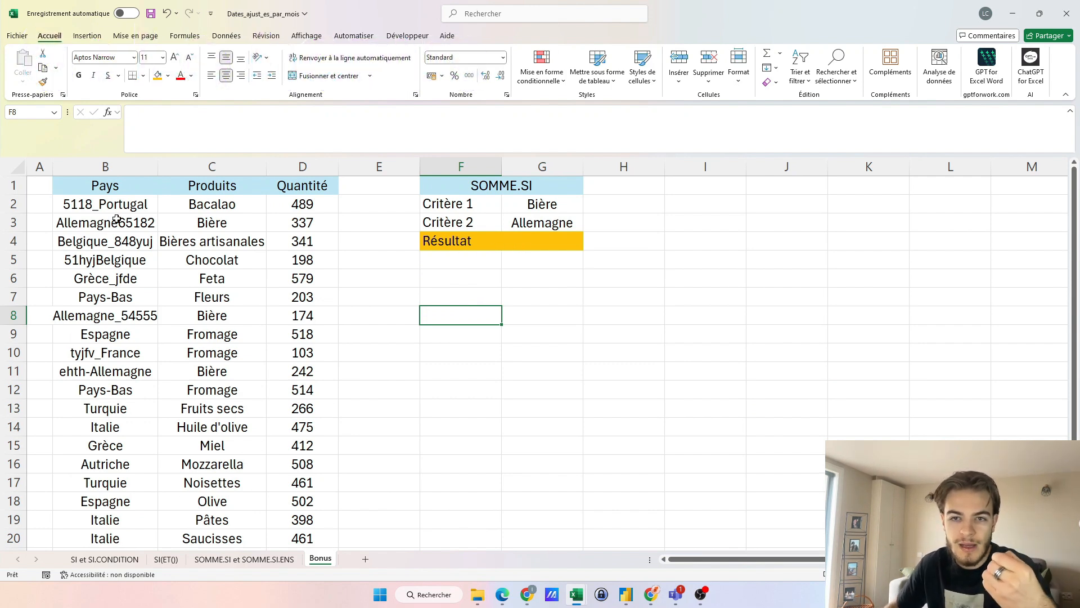
Start a SOMME.SI.ENS formula in G4 of the Bonus sheet with the Quantité range D2:D24 as the sum range
left_click(98, 224)
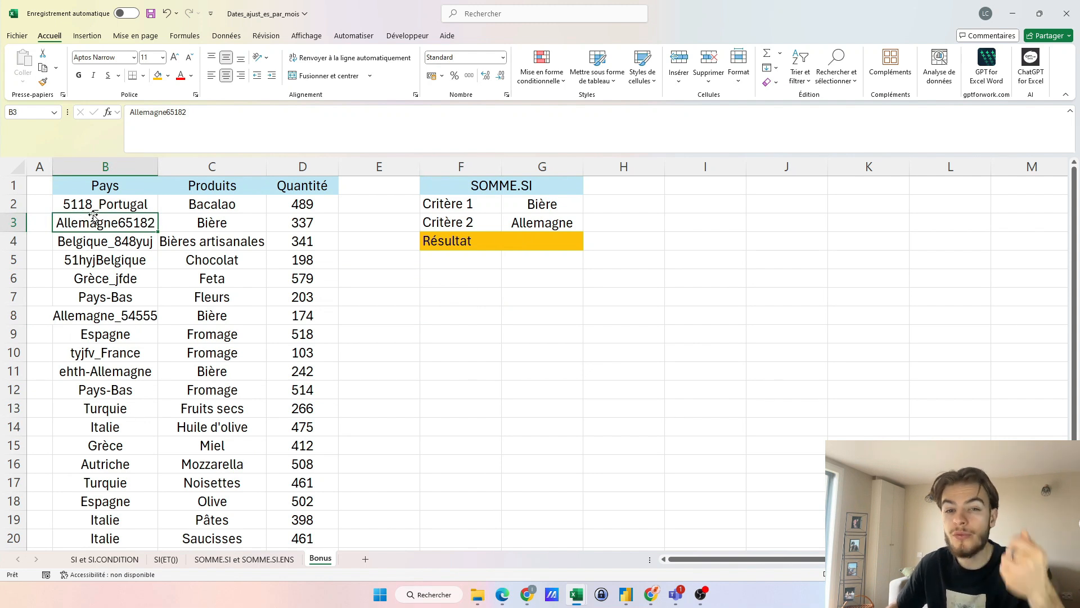
double_click(542, 236)
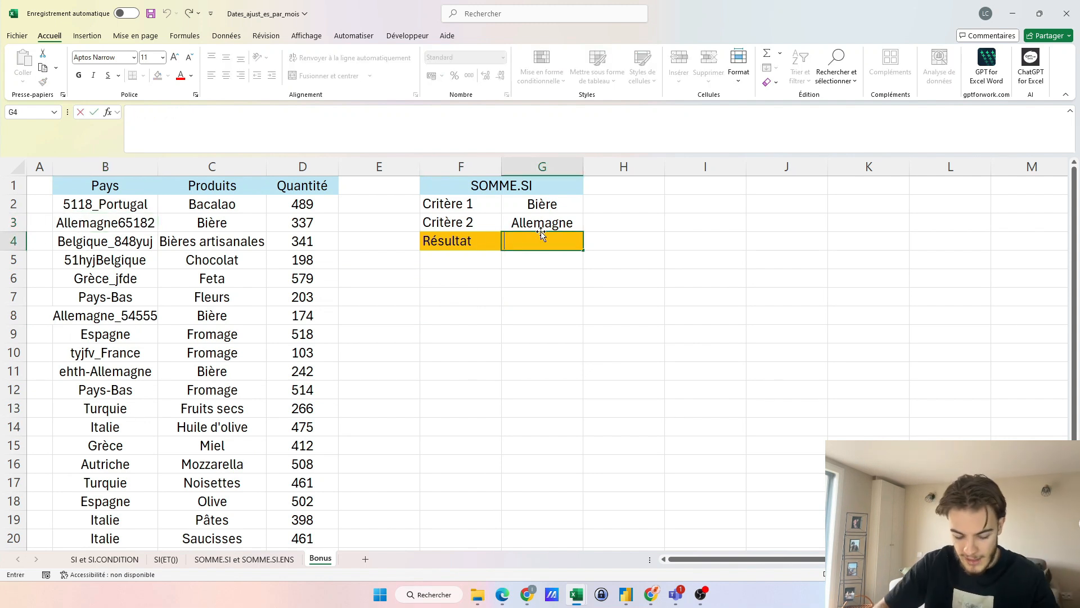
type("=somme")
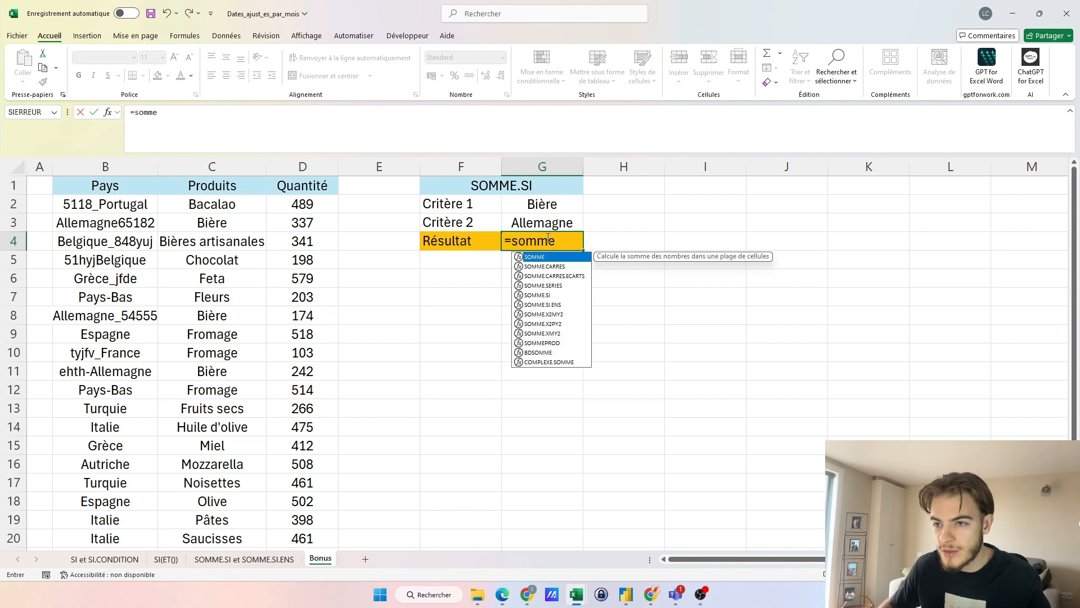
double_click(552, 304)
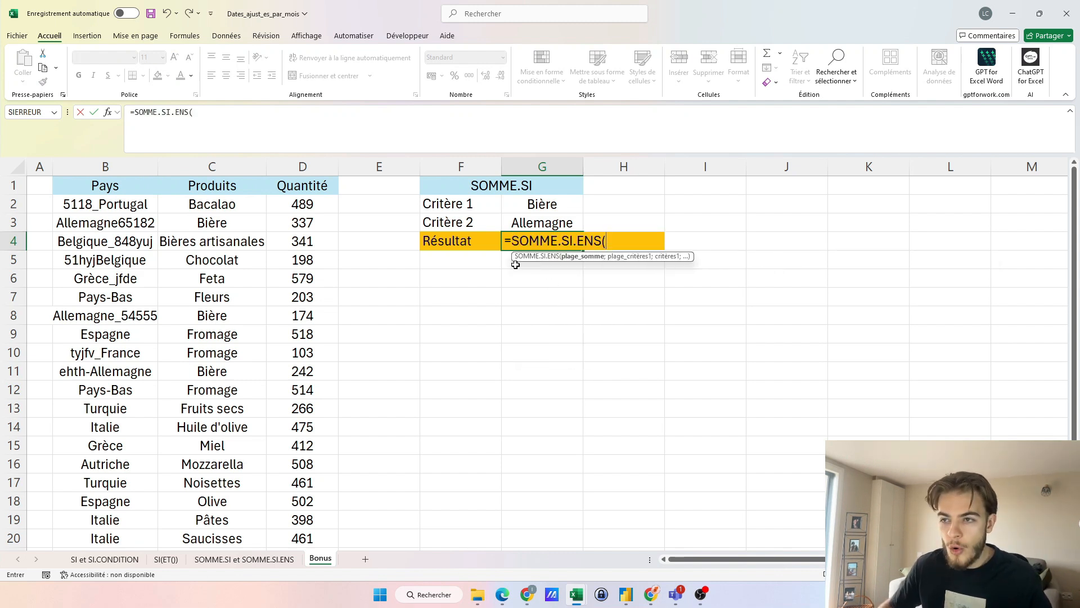
left_click(314, 205)
key("ctrl+shift+Down")
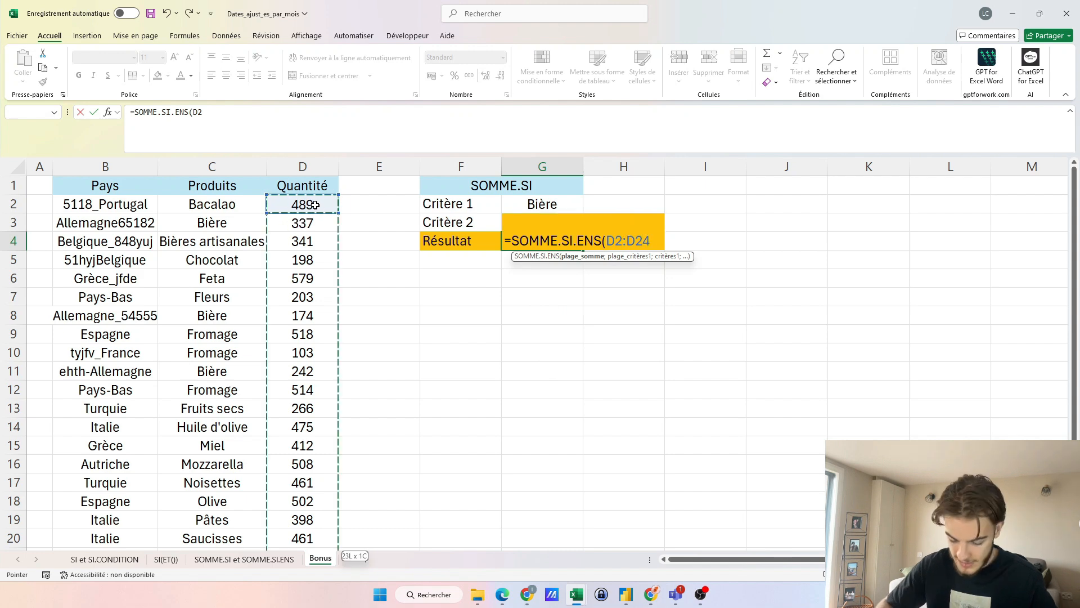
type(";")
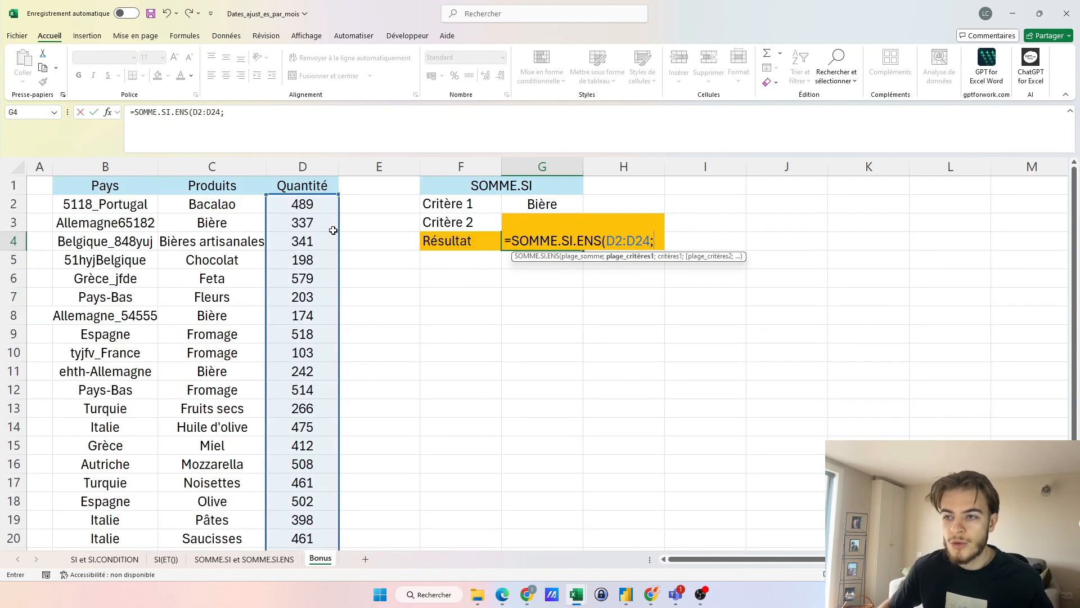
Add the Produits range C2:C24 with criterion G2 as the formula's first condition
left_click(215, 206)
key("ctrl+shift+Down")
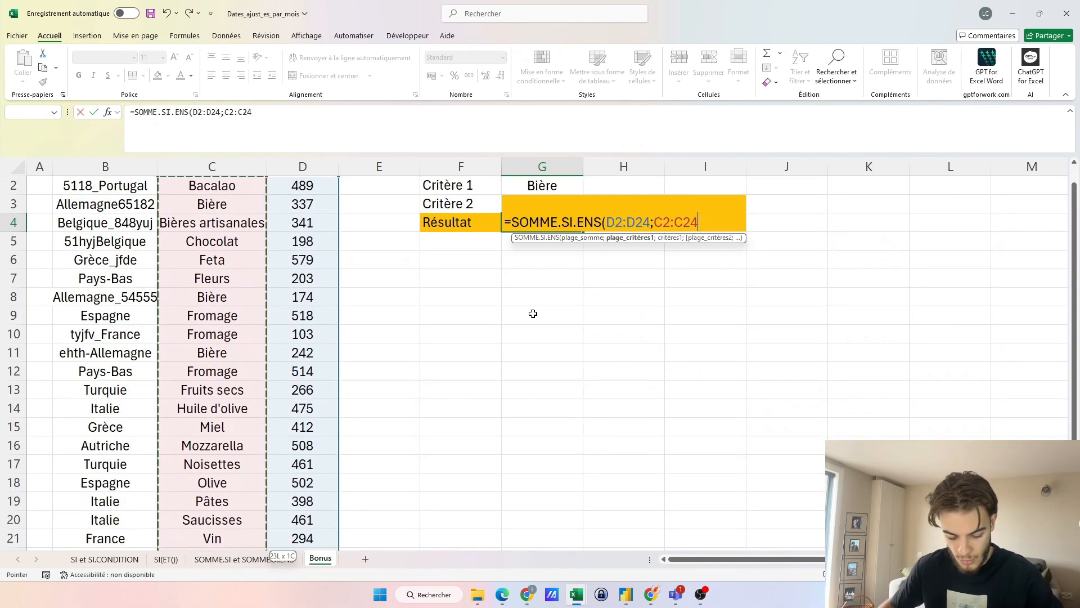
type(";")
left_click(540, 203)
type(";")
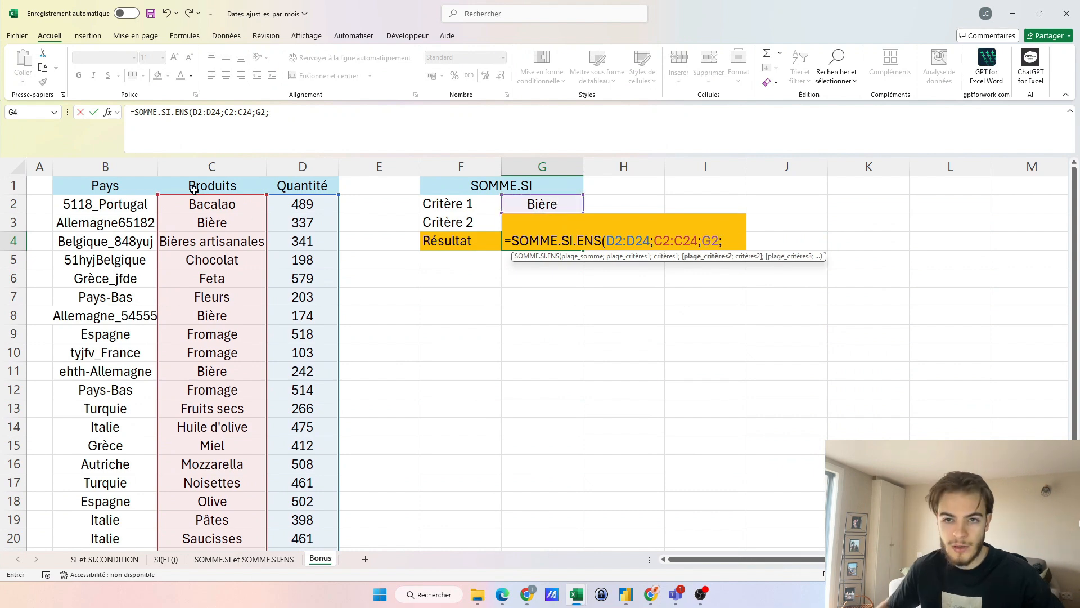
Add the Pays range B2:B24 with criterion G3 as the second condition, complete the formula and return to G4
left_click(119, 200)
key("ctrl+shift+Down")
type(";")
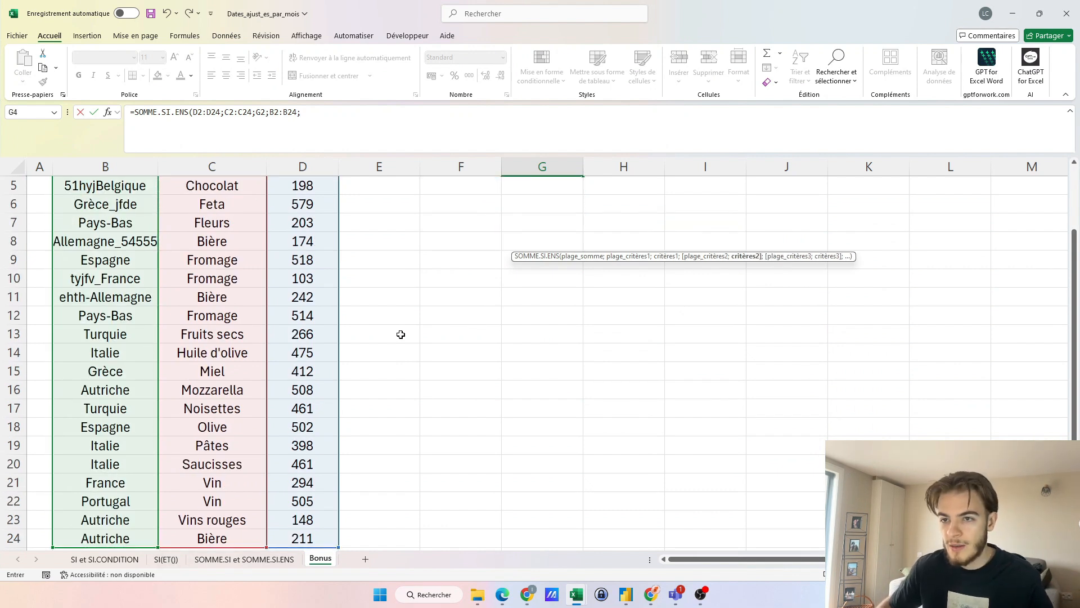
scroll(400, 332, "up", 2)
left_click(536, 222)
type(")")
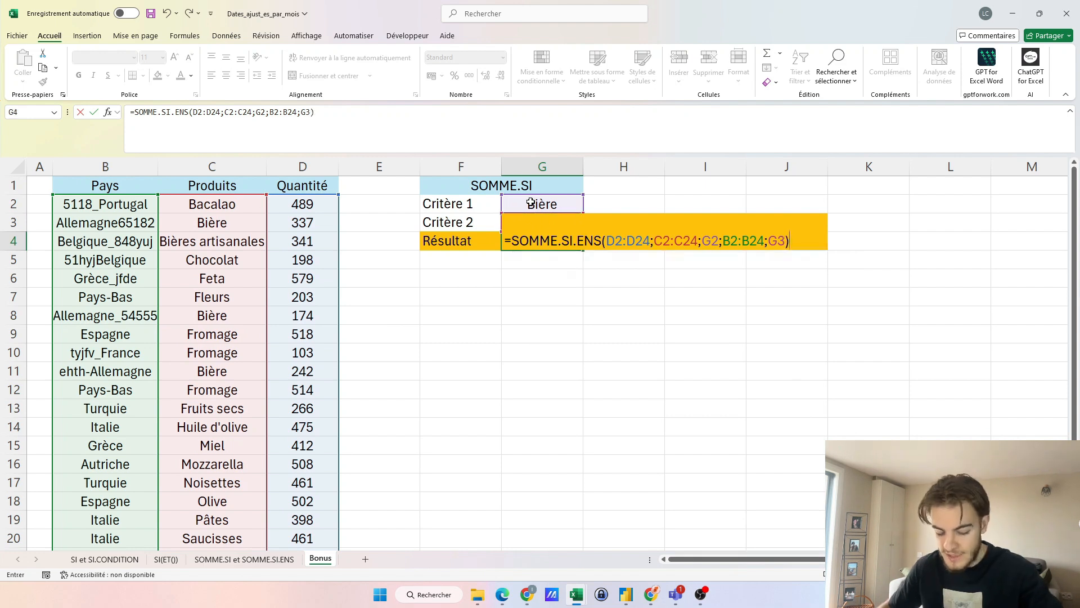
key("Return")
left_click(553, 242)
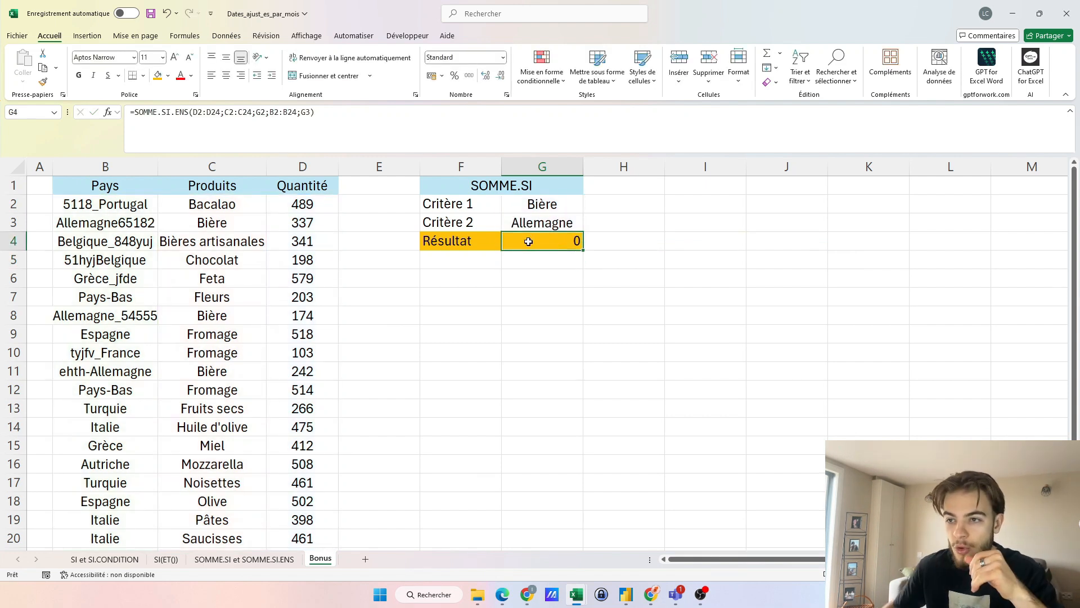
Examine how Allemagne is written in B3, B8 and B11, and look through the remaining Pays entries
left_click(123, 225)
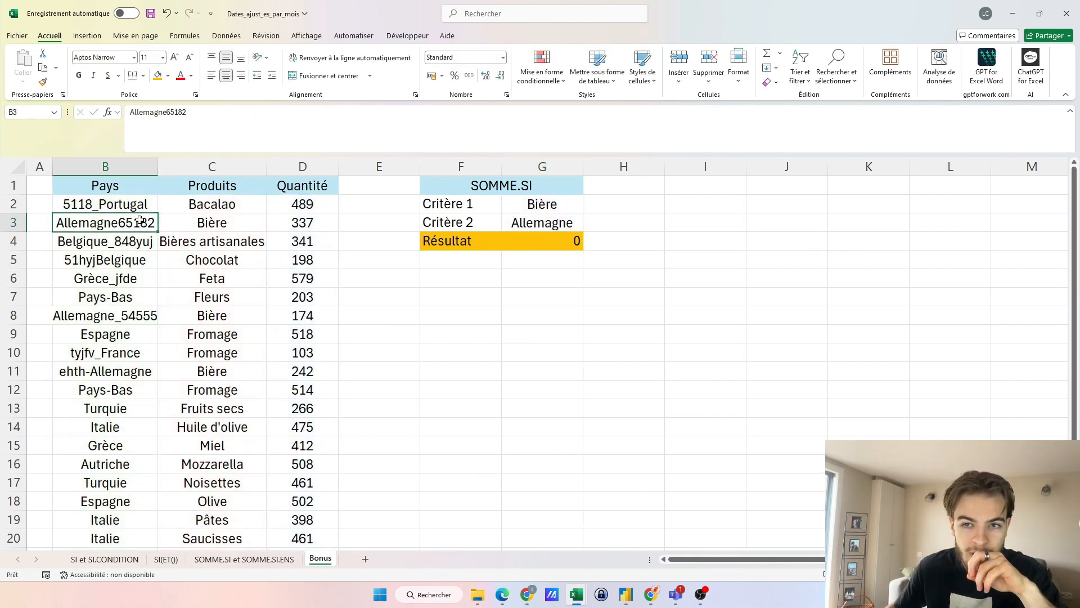
left_click(120, 321)
left_click(105, 365)
scroll(120, 346, "down", 2)
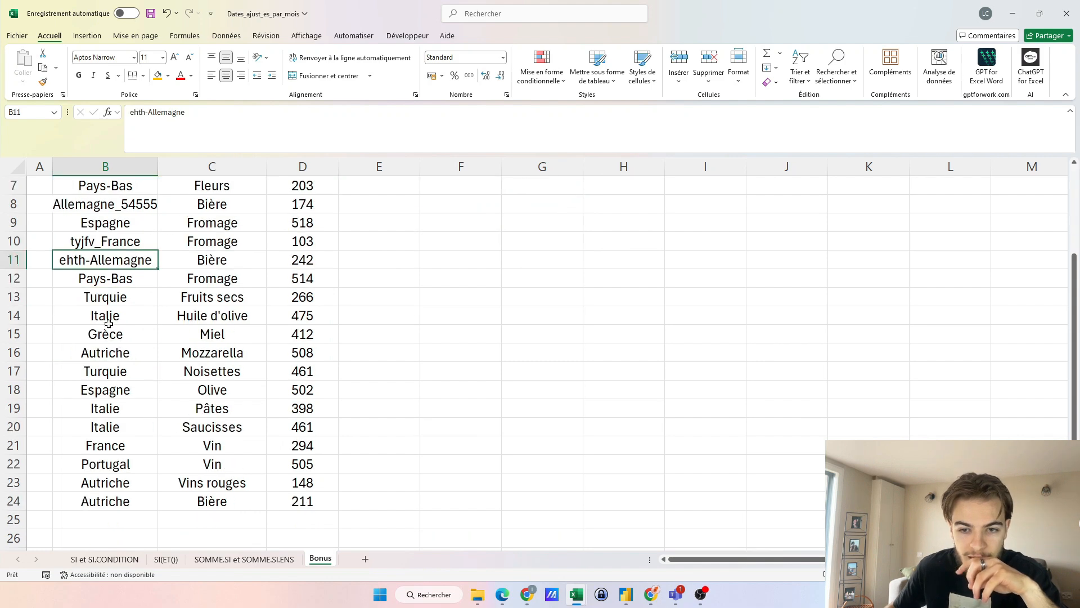
scroll(130, 455, "up", 2)
Replace the G3 criterion in the G4 formula with "*"&G3&"*" so text before and after the country name is accepted
left_click(531, 243)
double_click(531, 242)
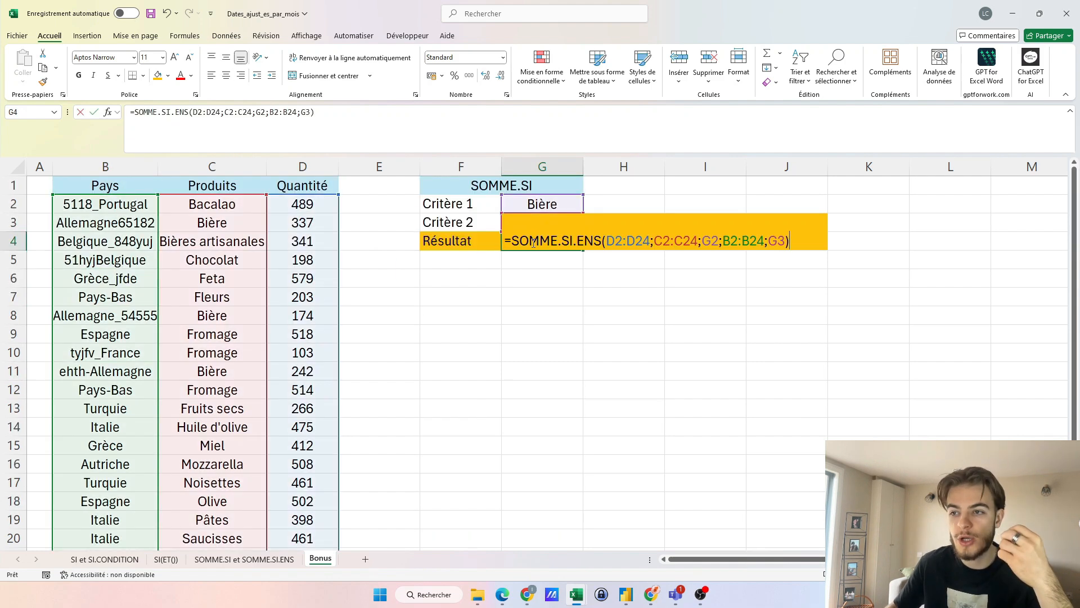
double_click(774, 241)
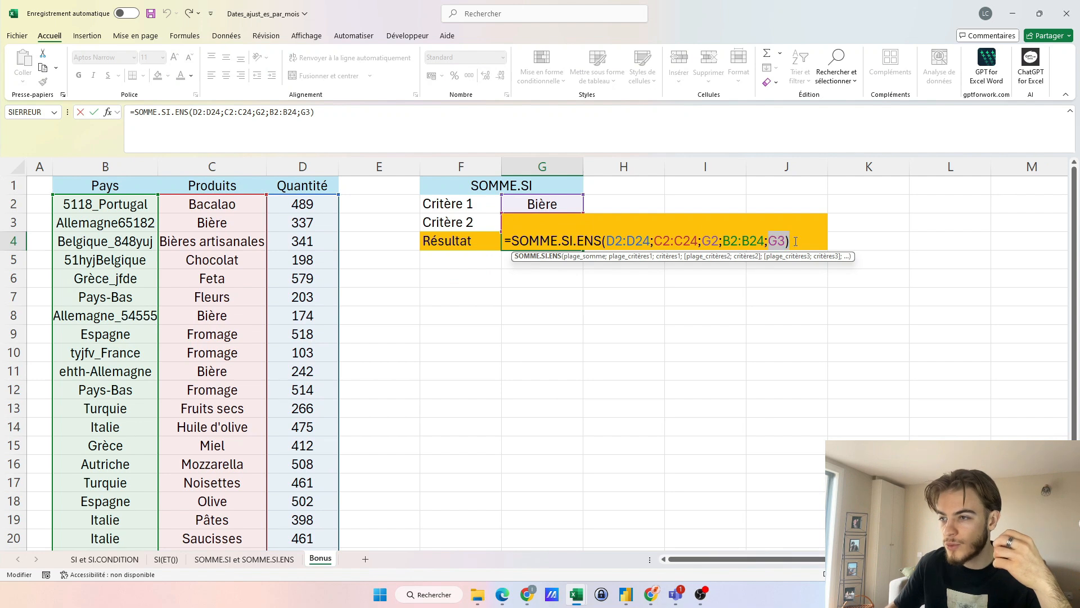
left_click(770, 240)
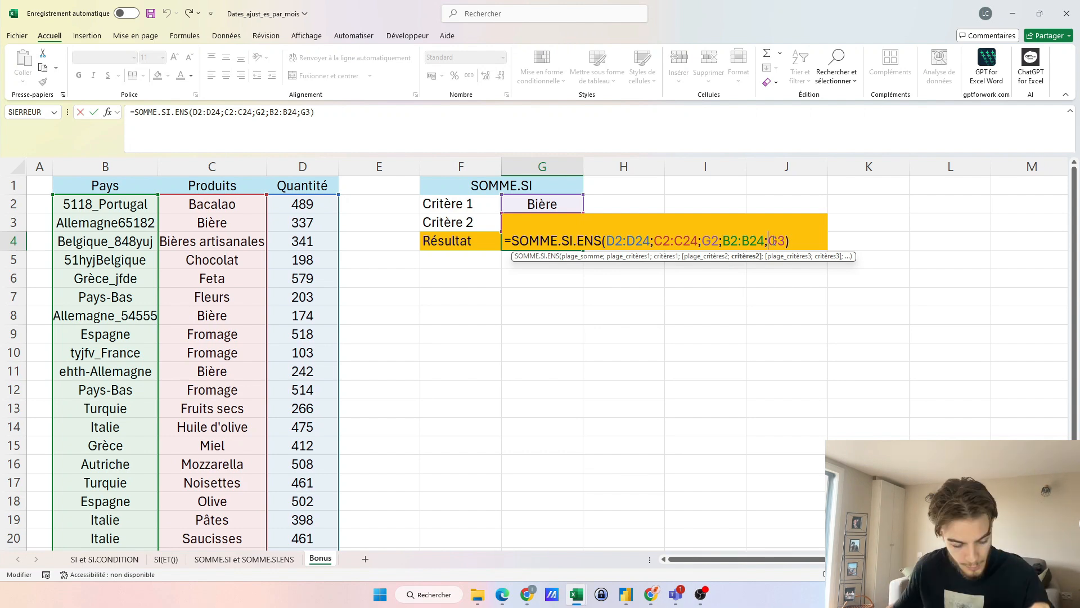
type("\"*\"")
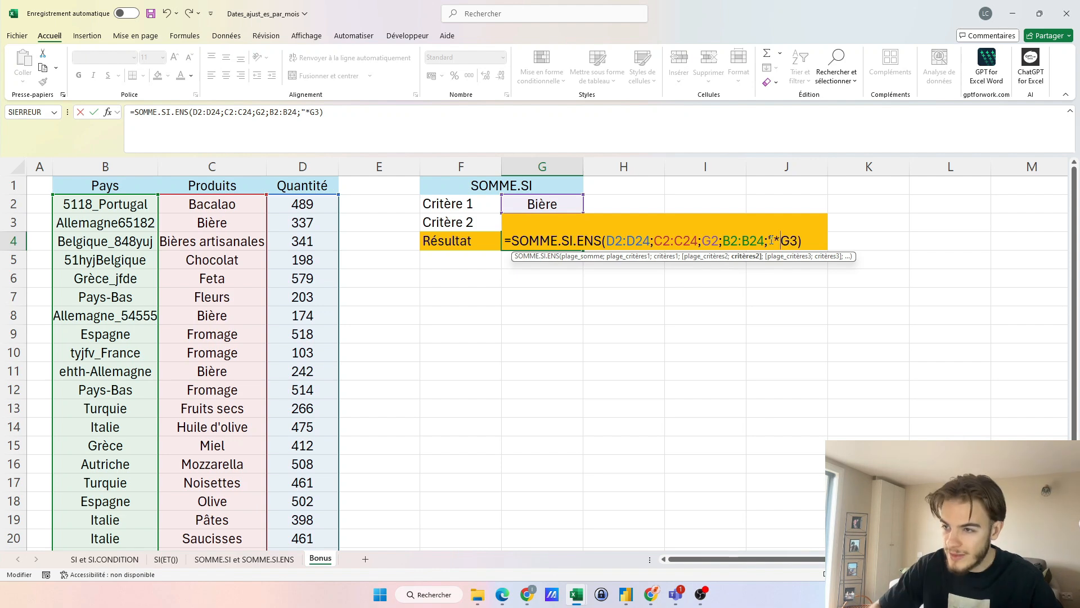
type("&G3")
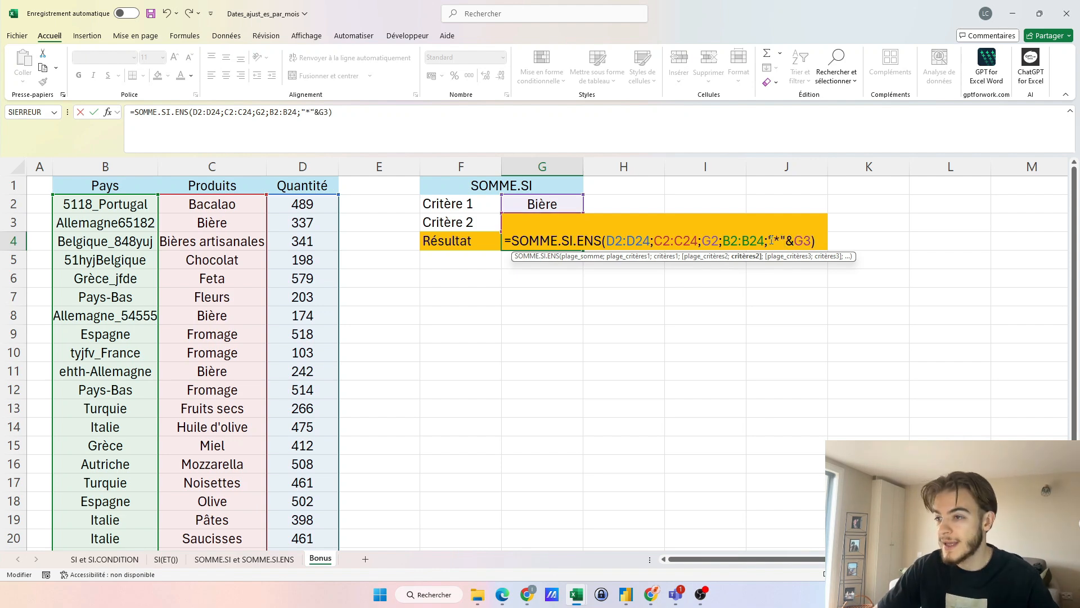
type("&")
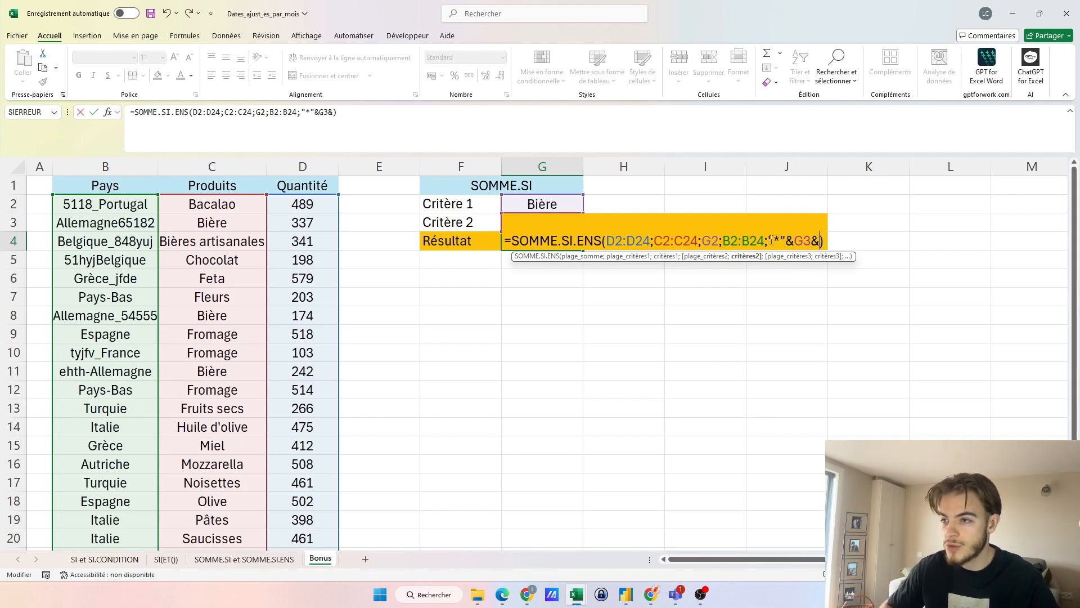
type("\"*")
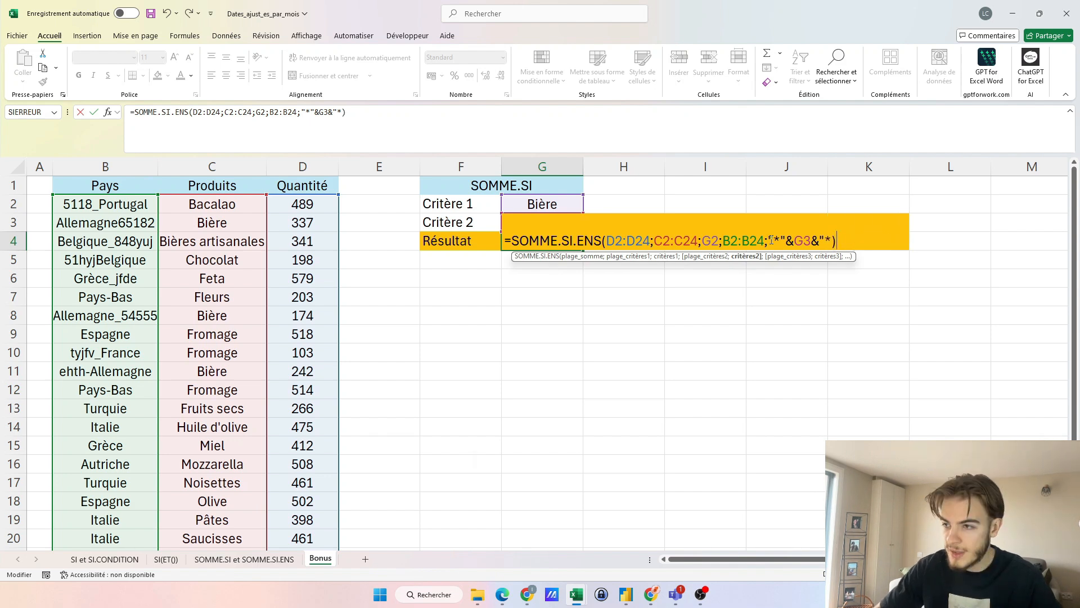
type("\"")
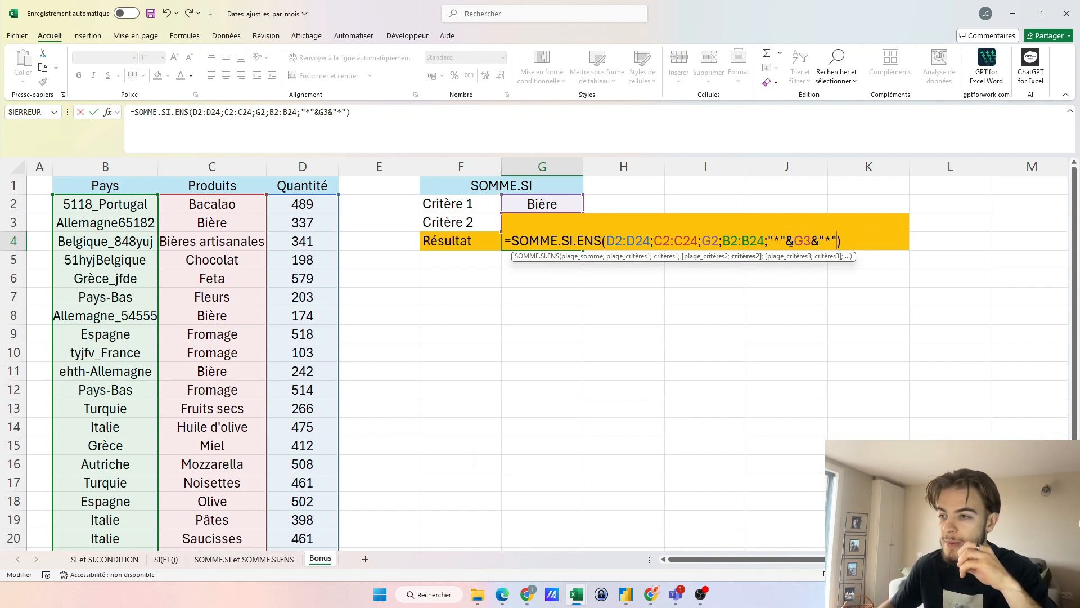
left_click(819, 240)
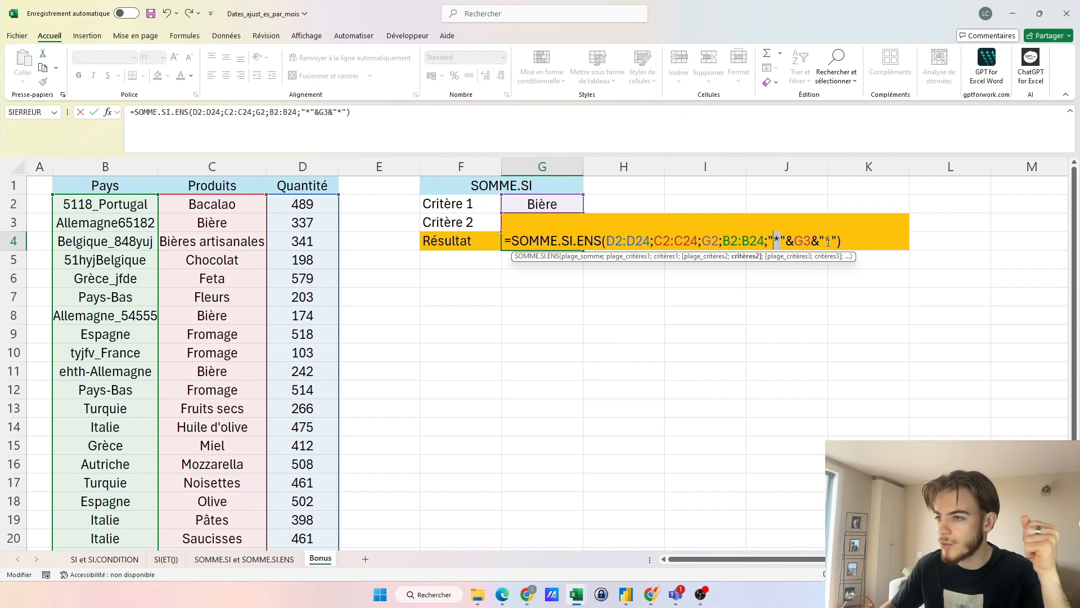
key("Return")
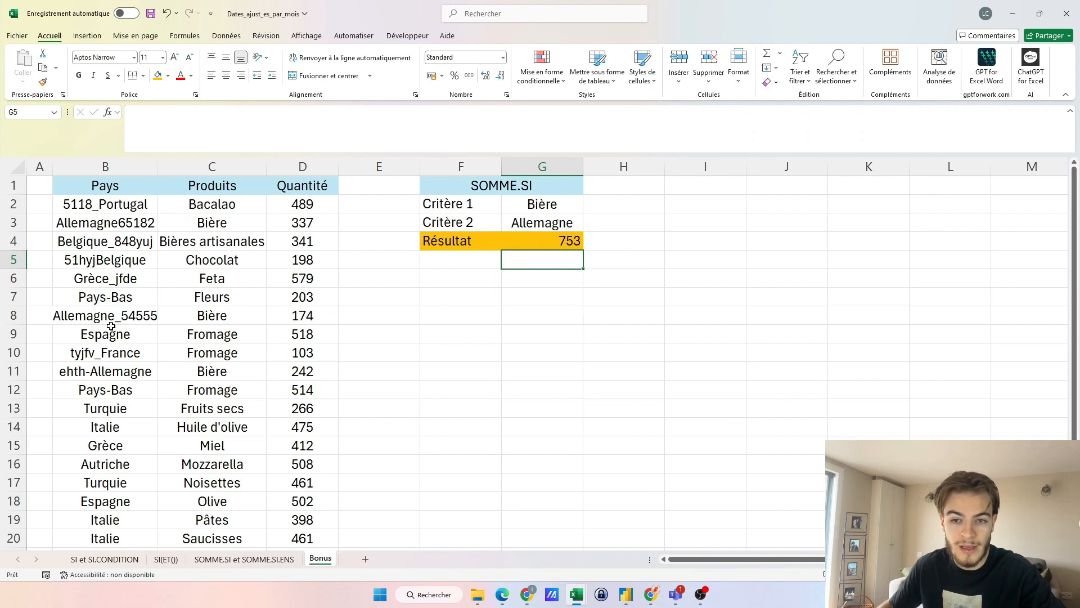
Append 41818 to the country entry ehth-Allemagne in B11
double_click(153, 372)
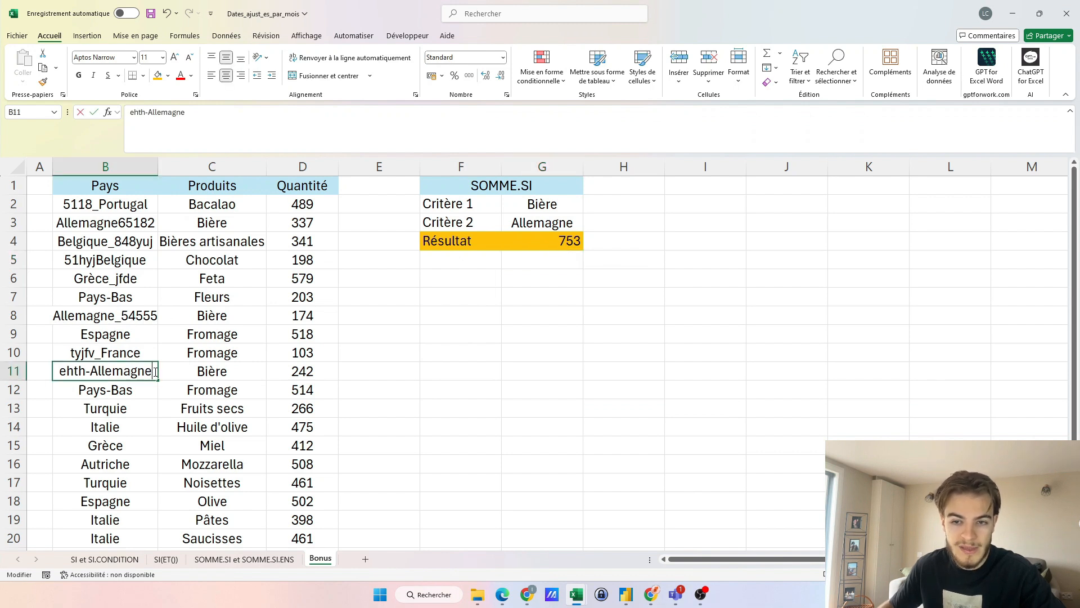
type("41858")
key("Return")
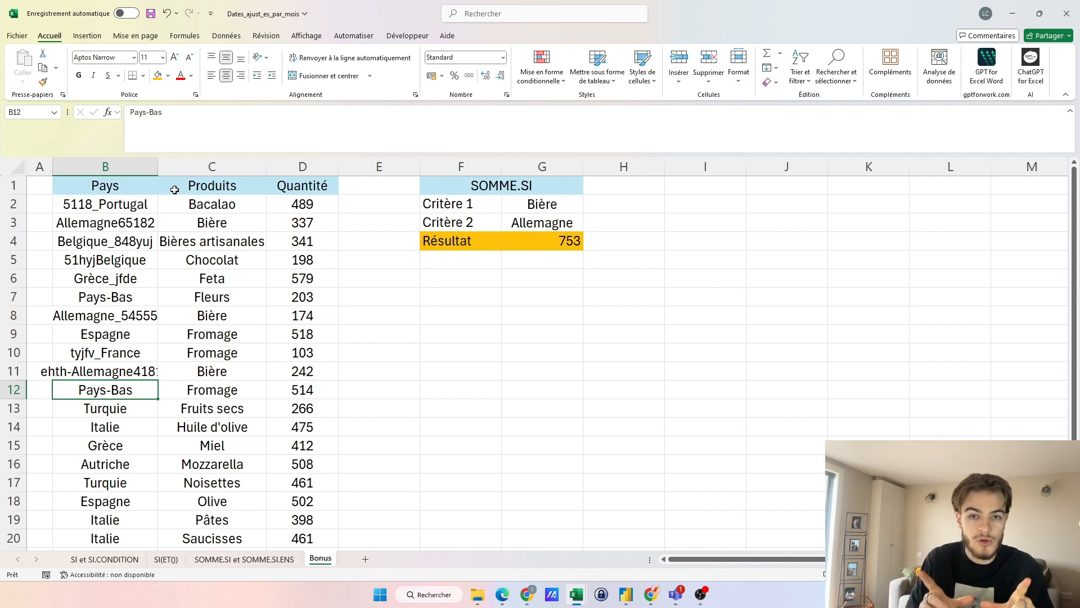
Remove the leading "*"& from the country criterion in the G4 formula, and compare the Allemagne entries in B3, B8 and B11
double_click(558, 239)
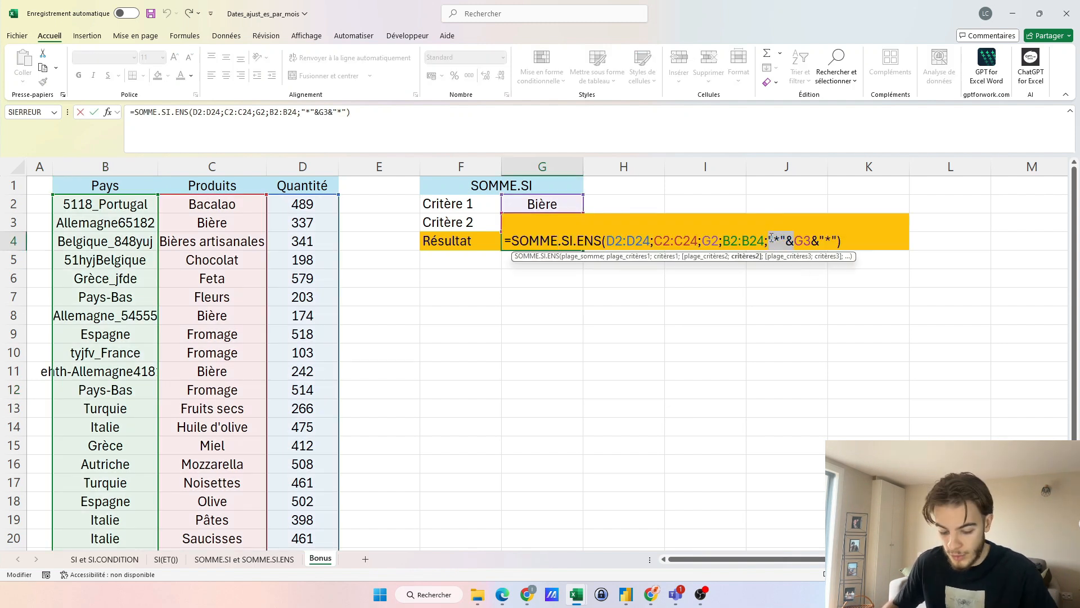
key("BackSpace")
key("Return")
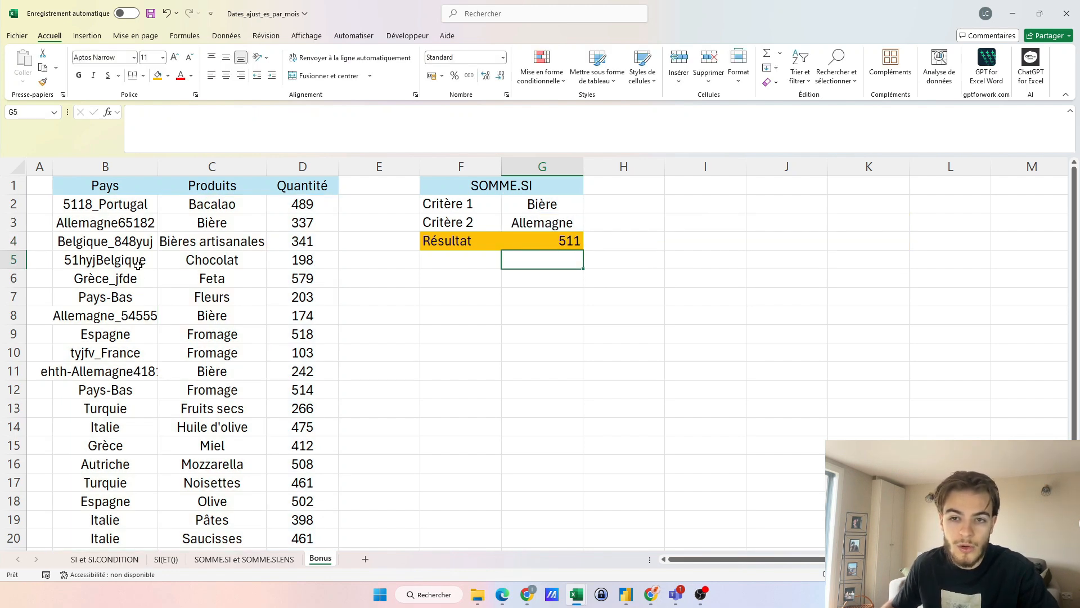
left_click(100, 221)
left_click(98, 314)
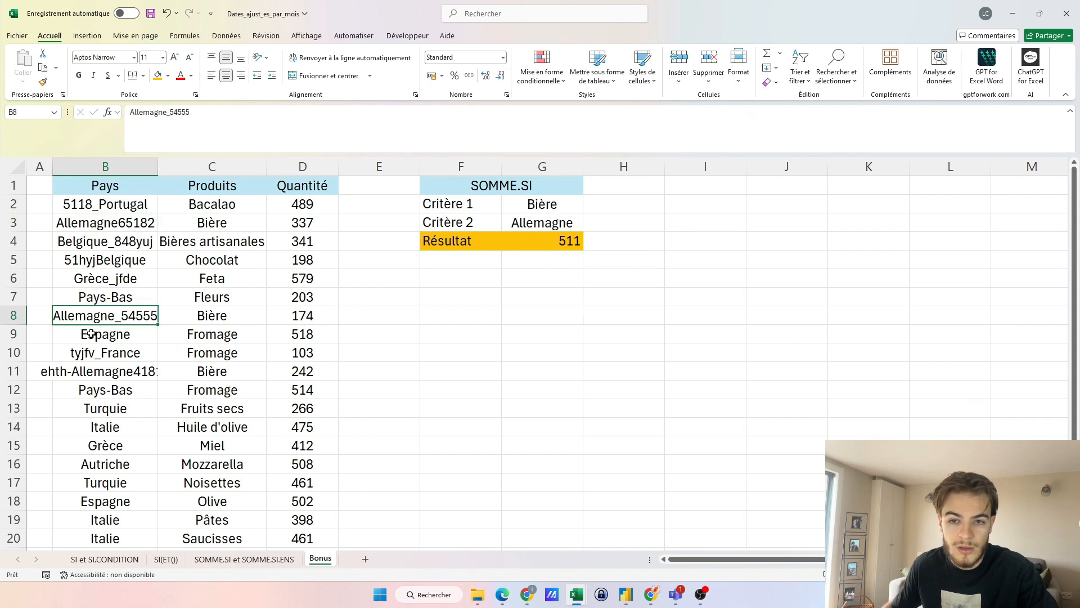
left_click(73, 372)
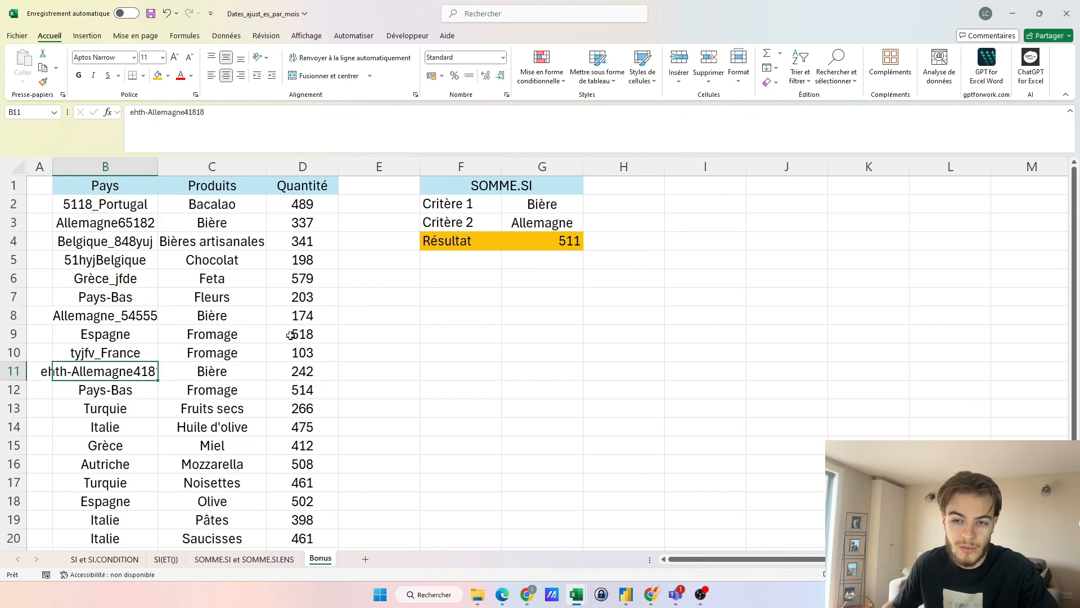